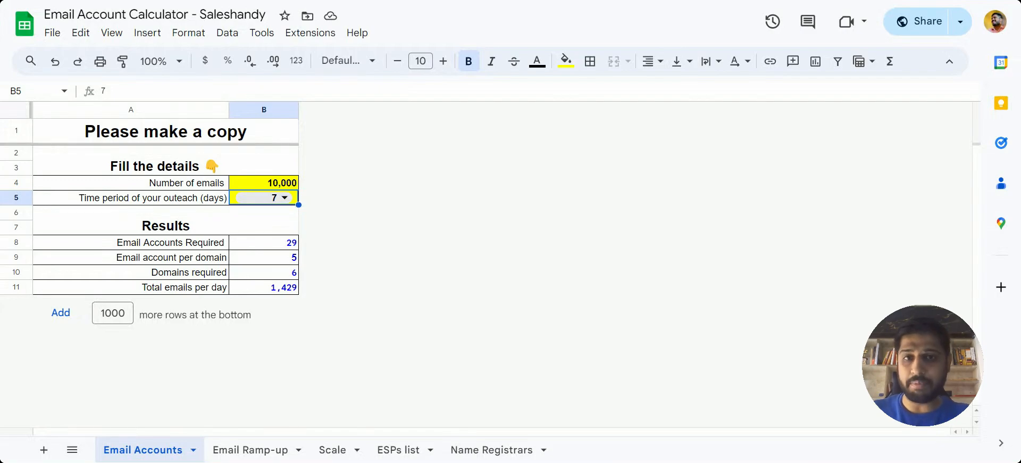
Set the number of emails to 1,000 and the outreach time period to 1 day in the Email Accounts sheet.
click(295, 186)
text(190)
key(BackSpace)
key(BackSpace)
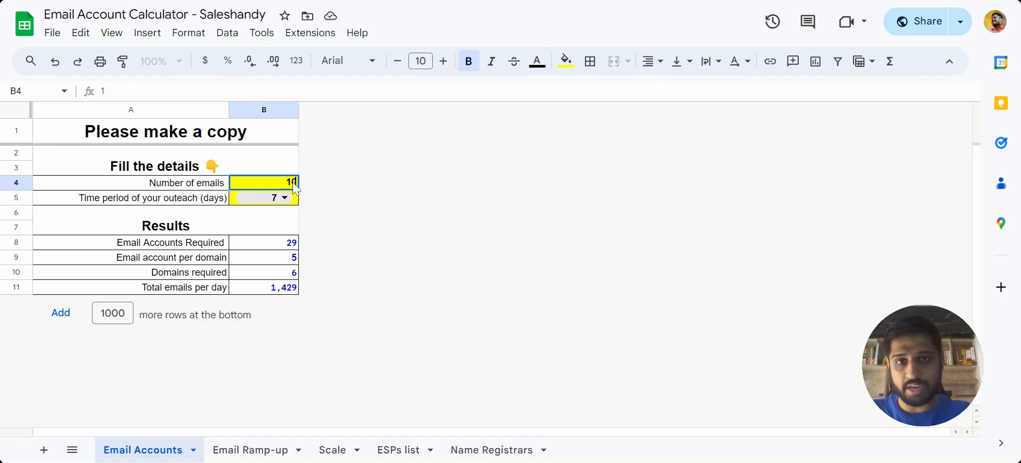
text(000)
key(Return)
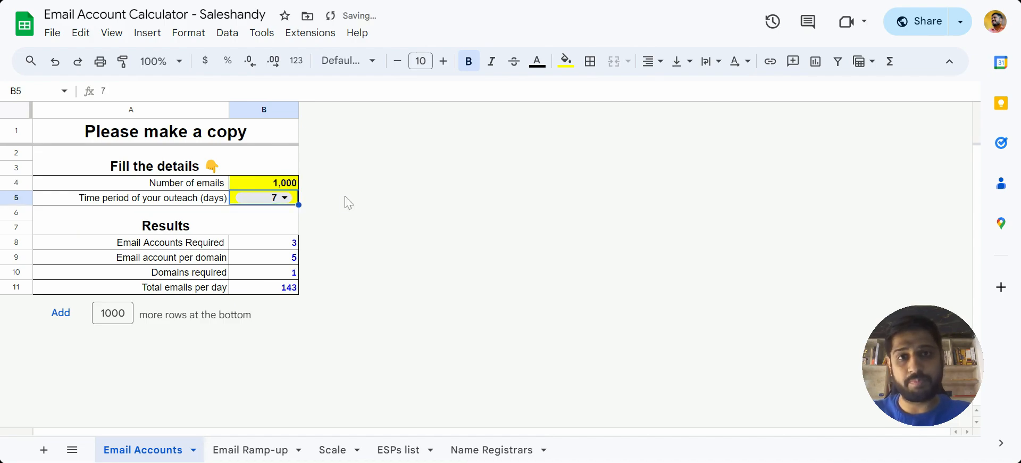
click(286, 197)
click(279, 231)
Examine the results for email accounts required, email accounts per domain and domains required.
key(Down)
key(Down)
key(Down)
key(Down)
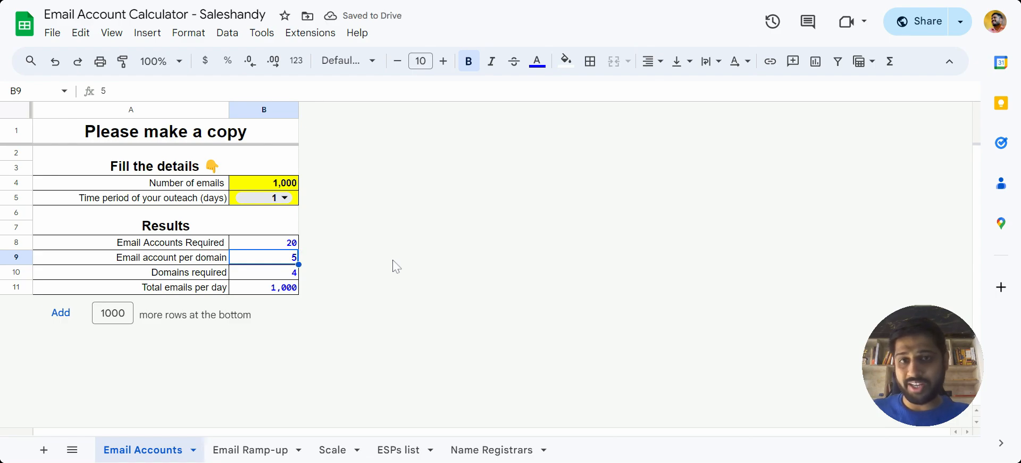
key(Up)
key(Down)
key(Down)
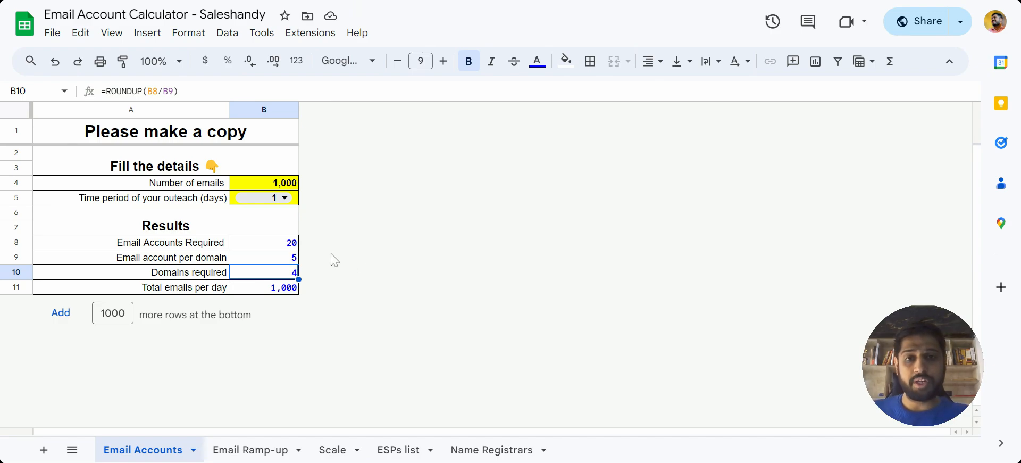
click(262, 245)
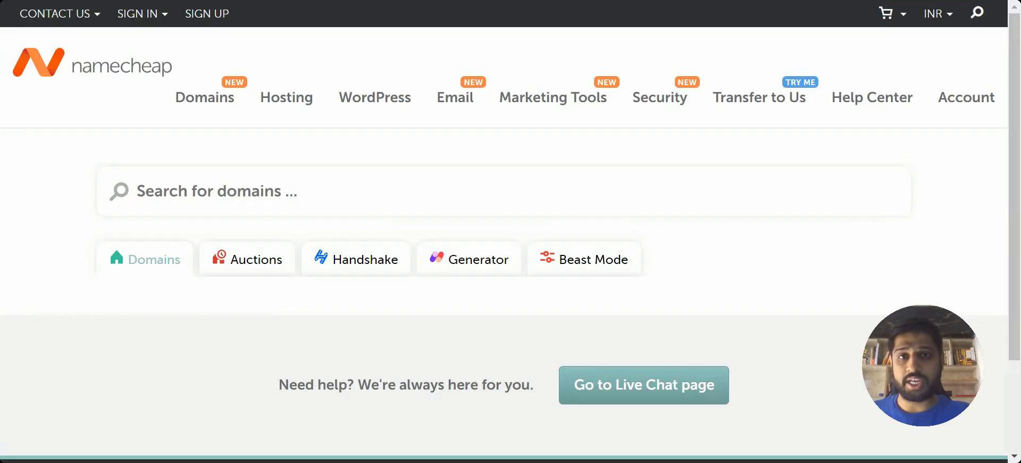
Switch to Namecheap and search for the domain saleshandy.com.
click(492, 196)
text(s)
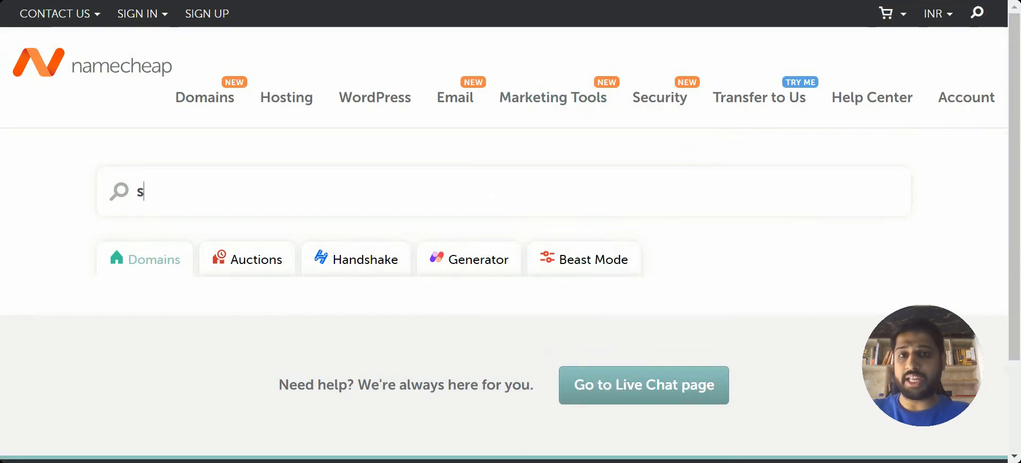
text(aleshandy.com)
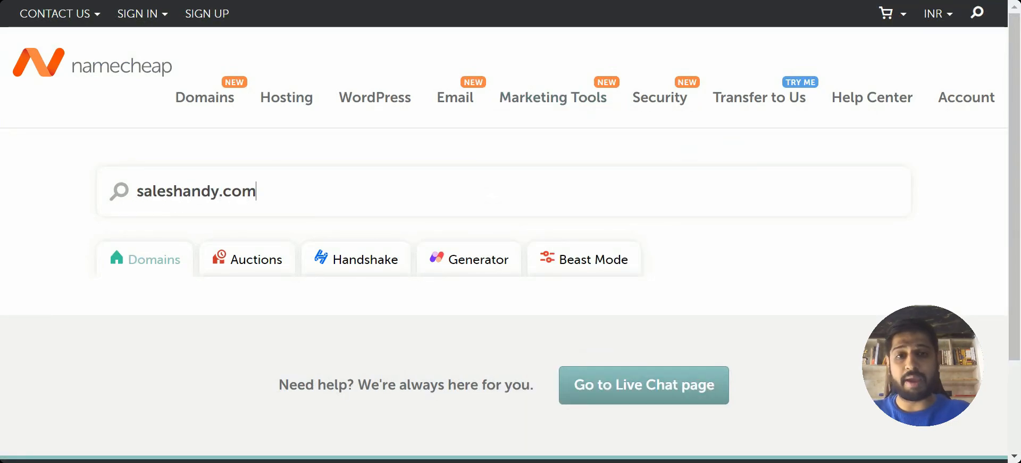
key(Return)
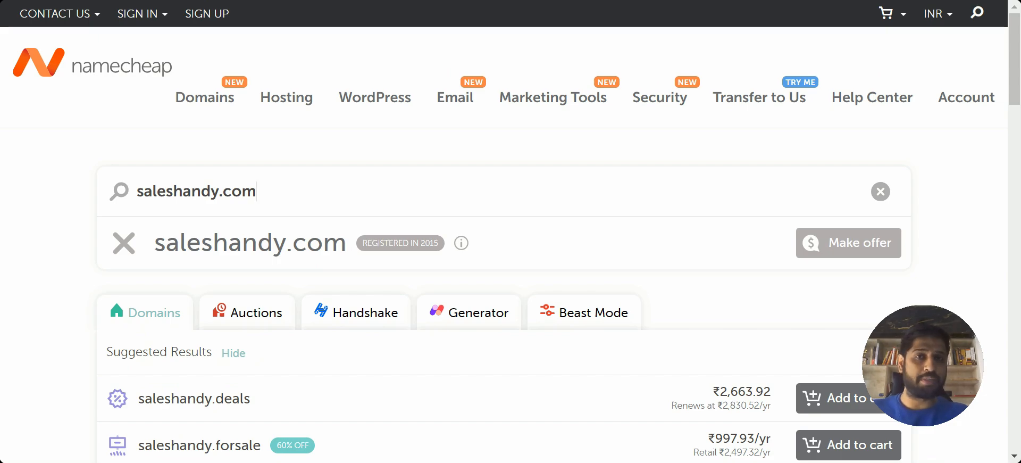
Replace the domain search with saleshandypro.io to check its availability.
key(BackSpace)
key(BackSpace)
key(BackSpace)
key(BackSpace)
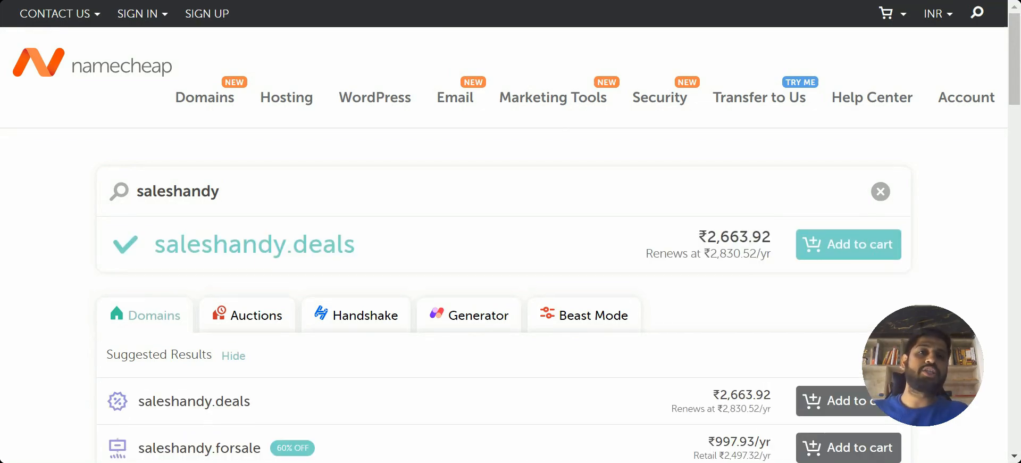
text(pr)
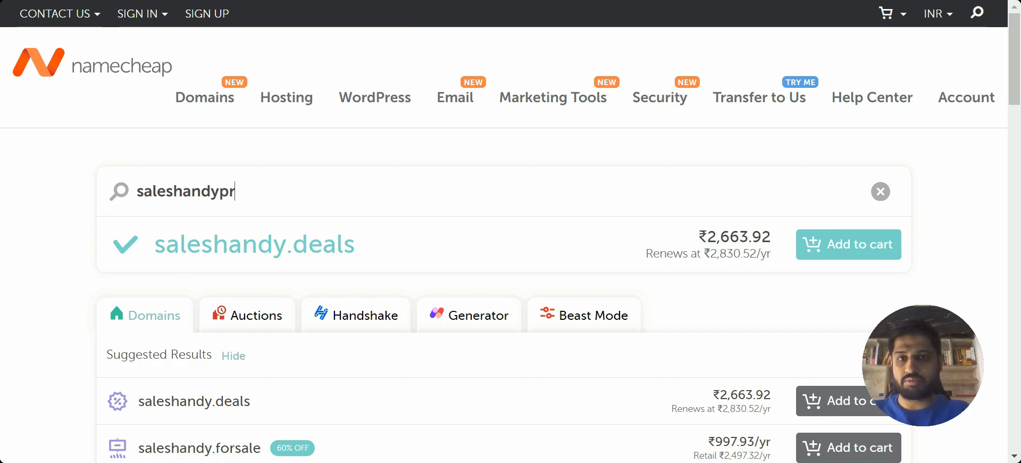
text(o.io)
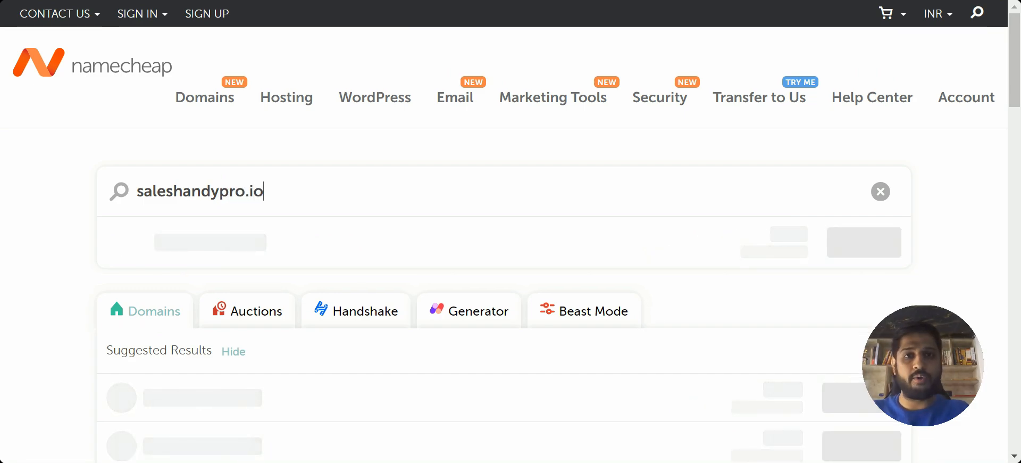
Search for saleshandypro.net instead and review the suggested domain extensions with their prices.
key(BackSpace)
key(BackSpace)
text(net)
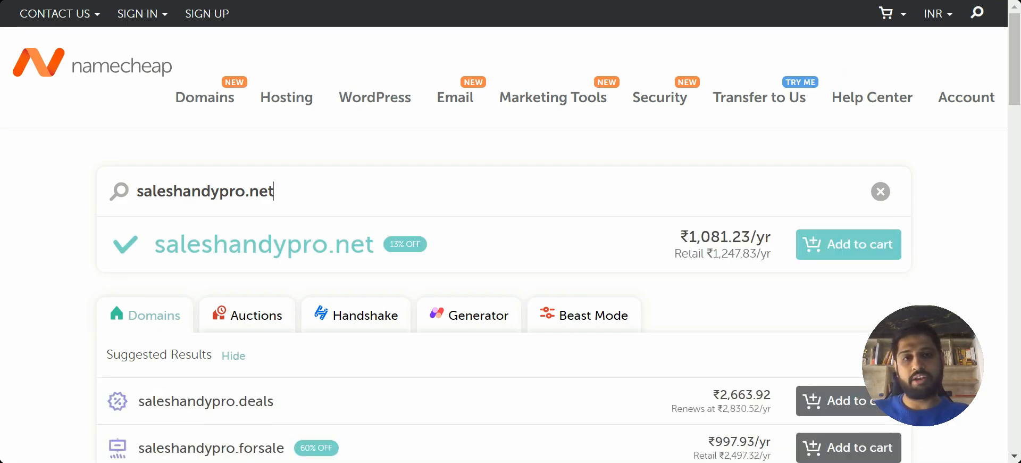
scroll(504, 232, down, 8)
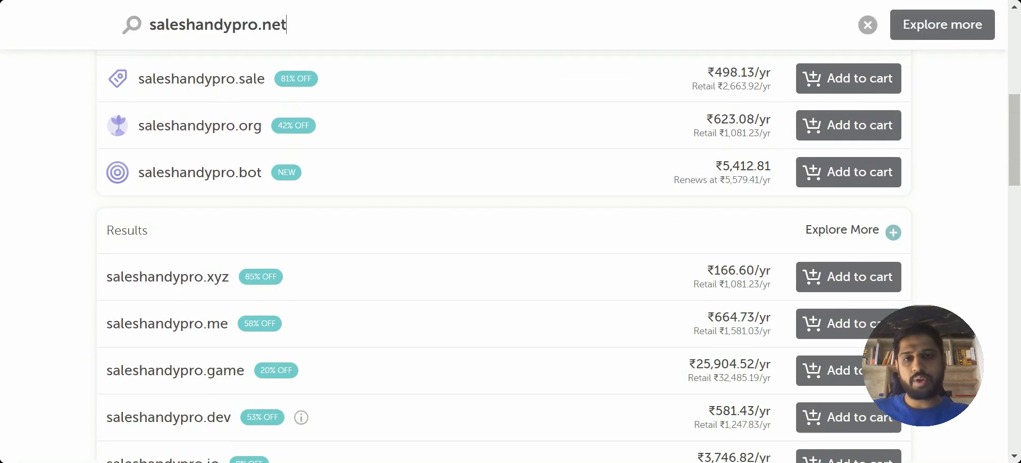
scroll(505, 231, down, 7)
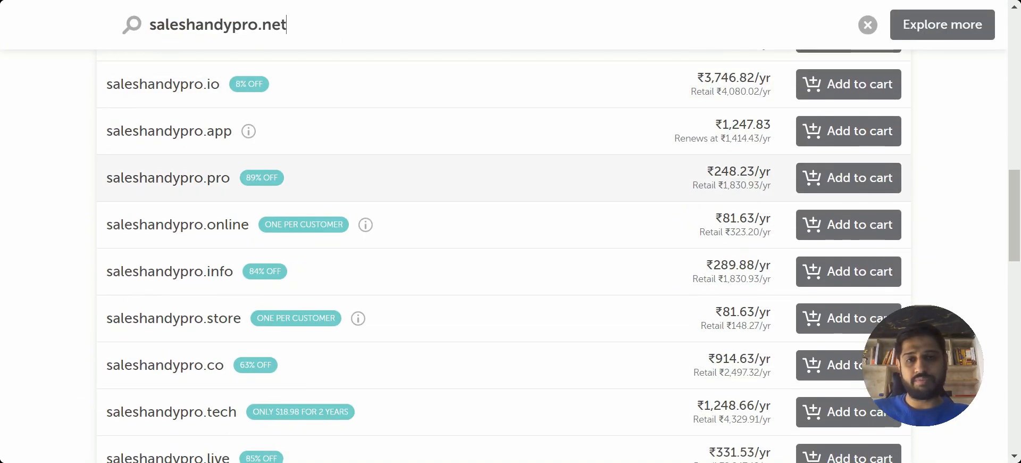
scroll(511, 232, up, 15)
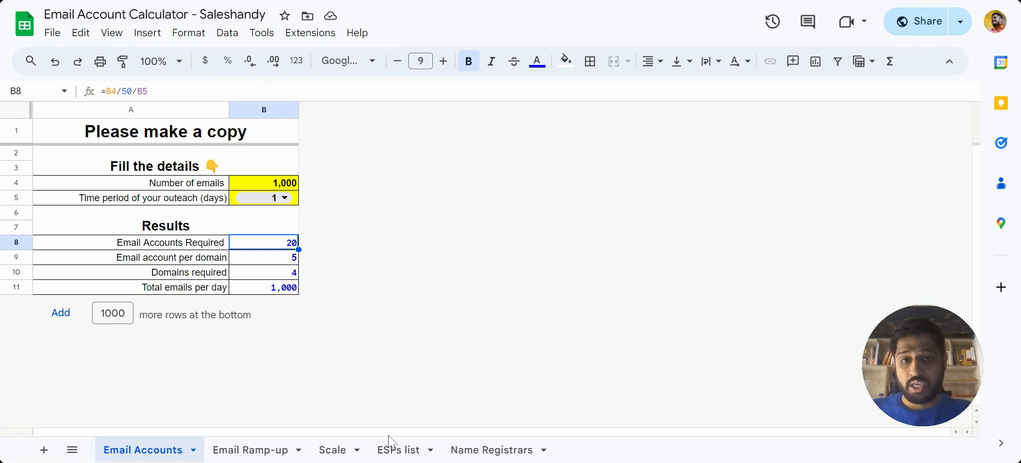
Switch back to the Email Account Calculator spreadsheet and open the ESPs list sheet.
click(393, 454)
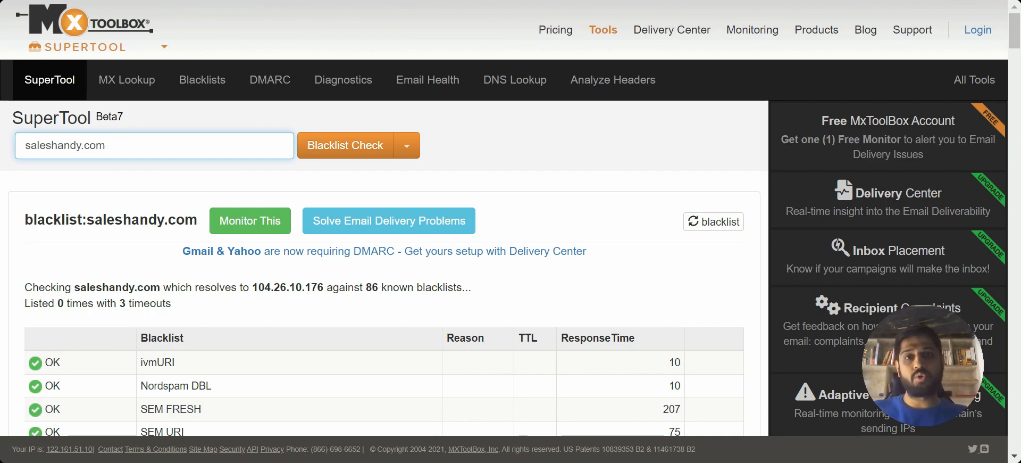
Switch to MxToolbox, run a blacklist check on saleshandy.com and review the list of blacklists.
click(347, 147)
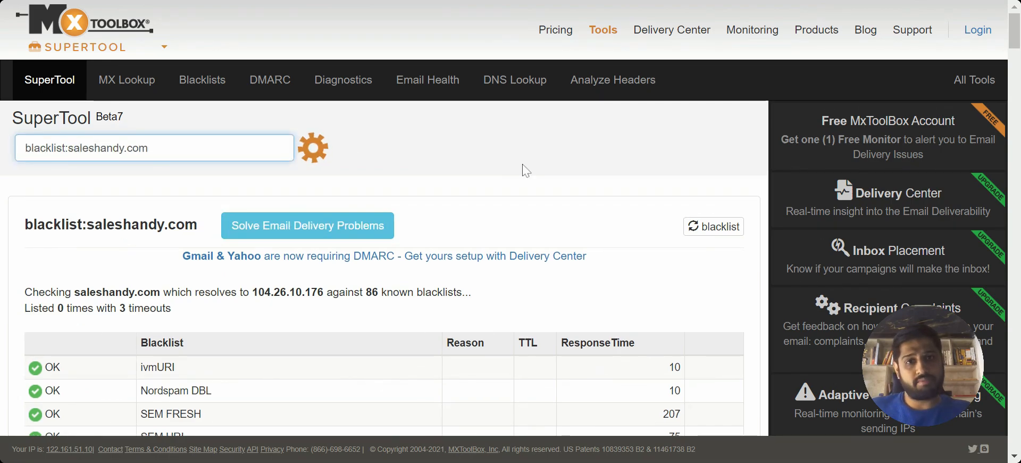
scroll(568, 226, down, 1)
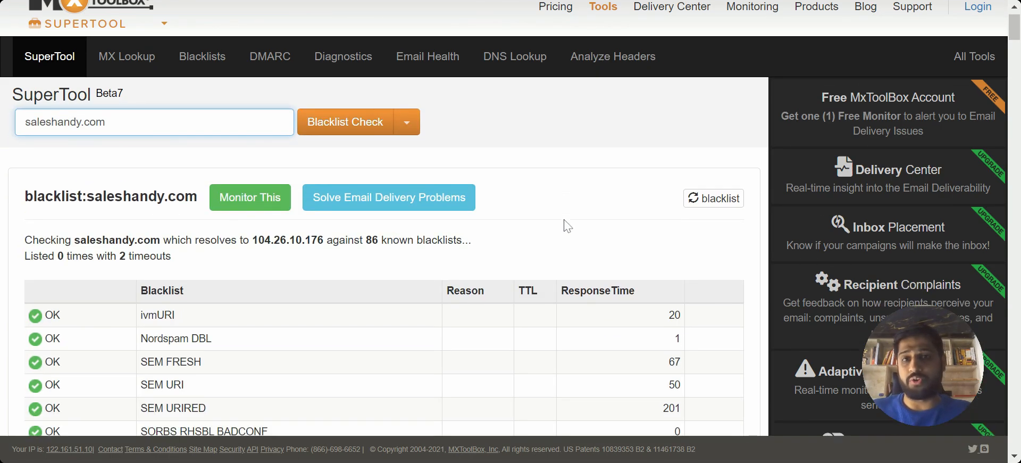
scroll(567, 226, down, 4)
scroll(562, 223, up, 5)
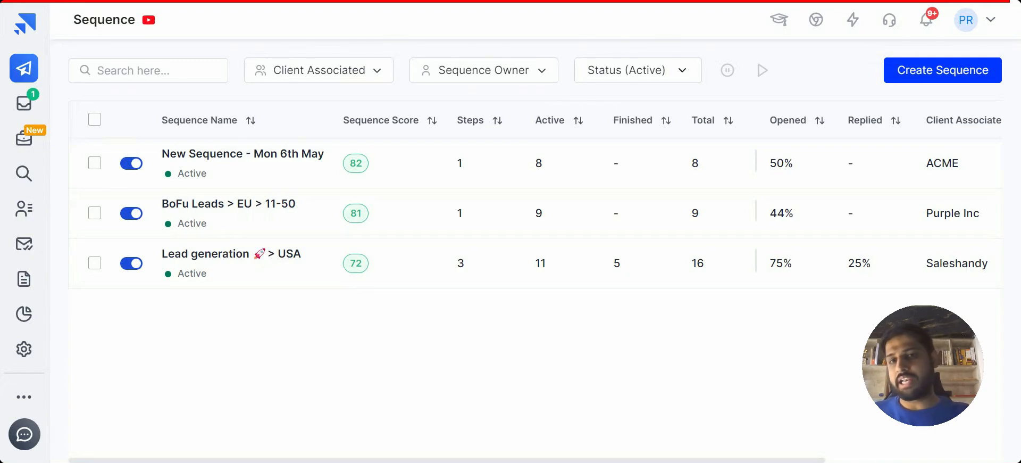
Switch to Saleshandy, open the email account settings and start adding SMTP/IMAP accounts through bulk CSV import.
click(21, 351)
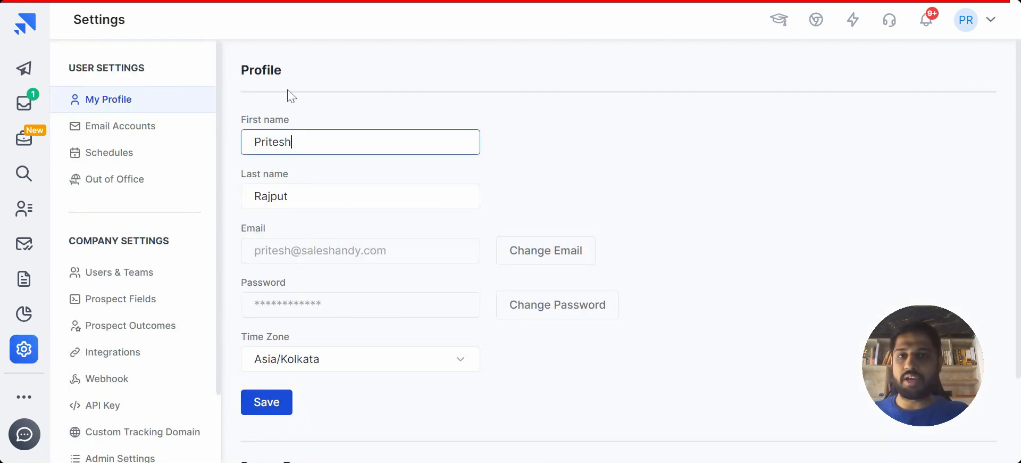
click(147, 141)
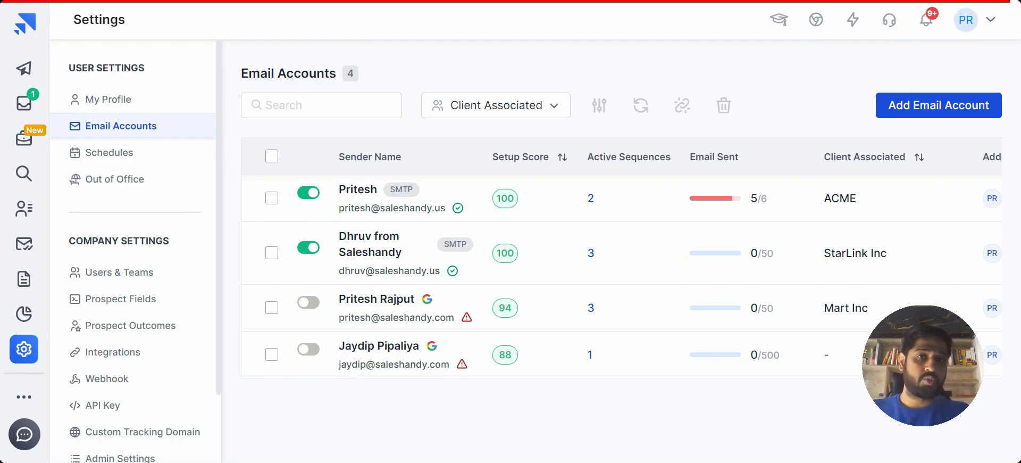
click(939, 104)
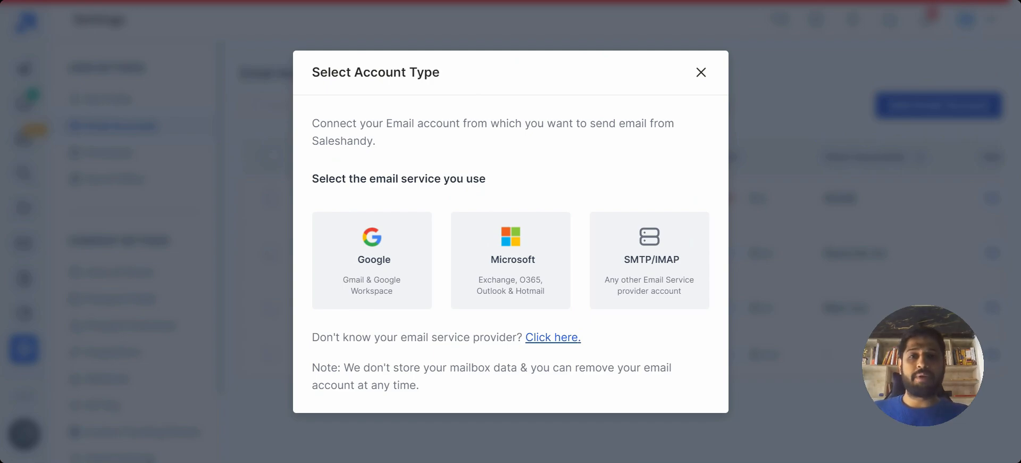
click(636, 260)
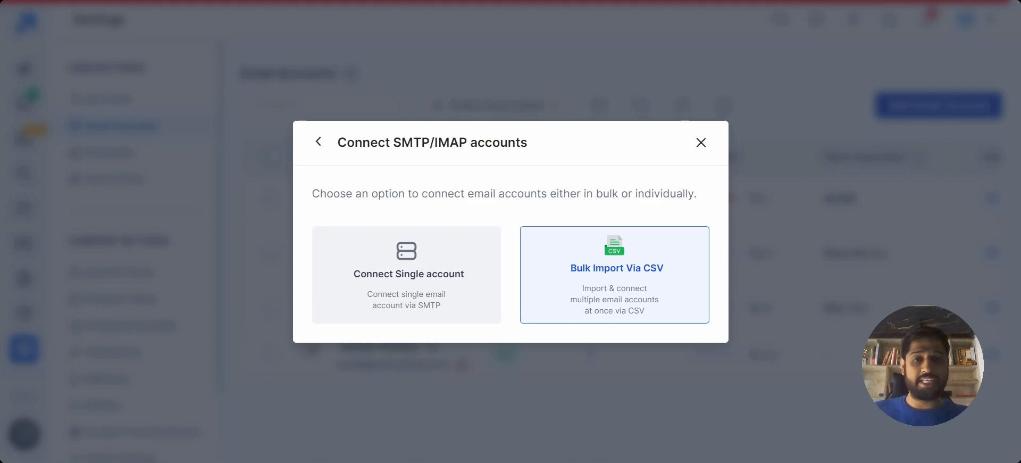
click(668, 294)
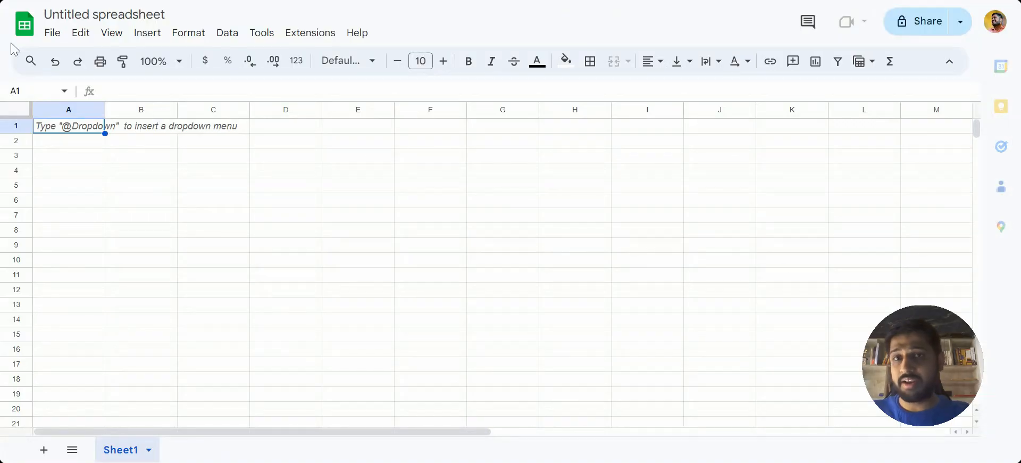
Switch to the blank Google Sheets spreadsheet and import Connect+Bulk+Email+Demo+__+Saleshandy (14).csv from the computer, replacing the current sheet.
click(53, 34)
click(91, 104)
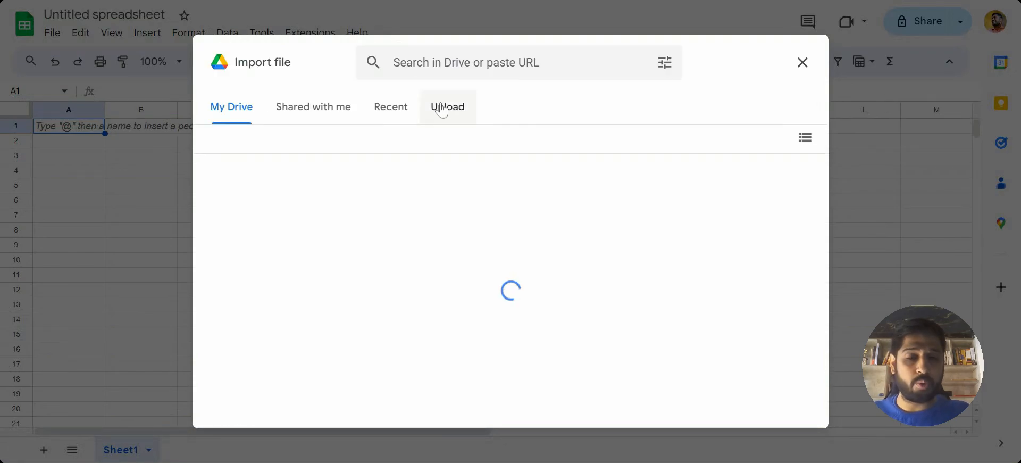
click(442, 108)
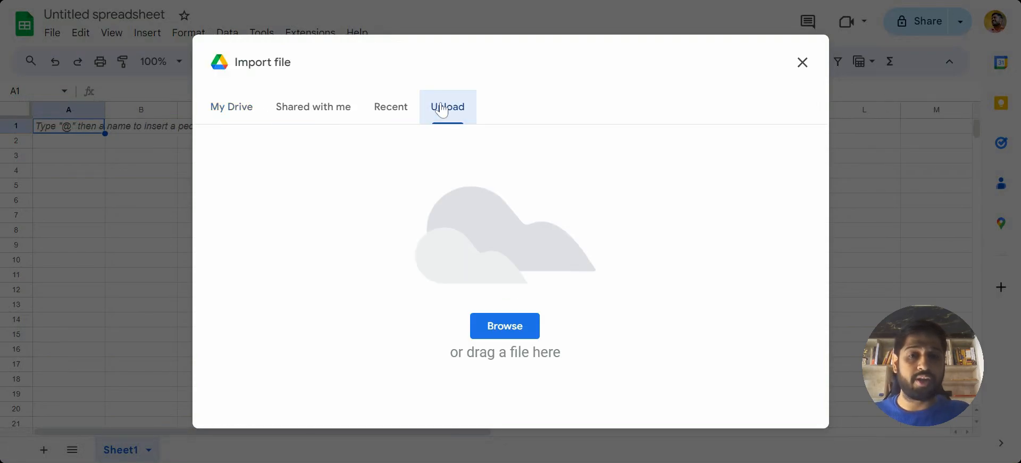
click(500, 330)
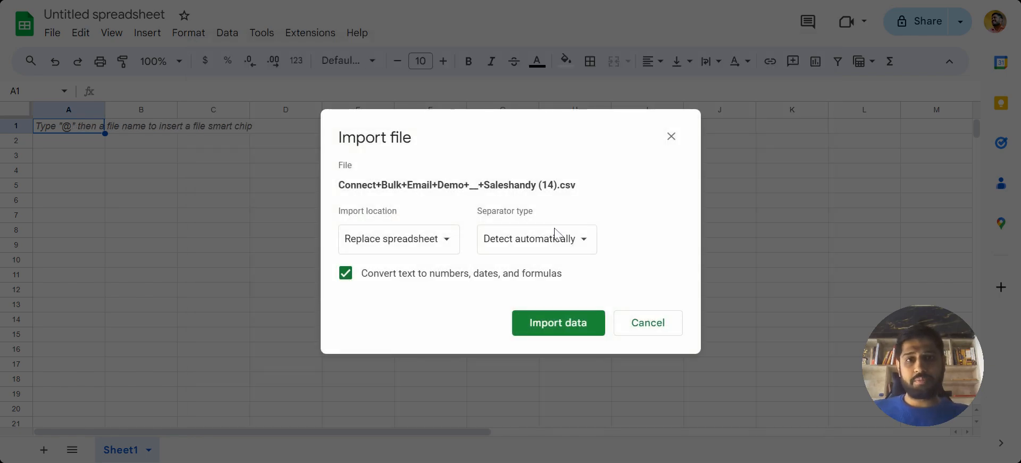
click(425, 242)
click(422, 260)
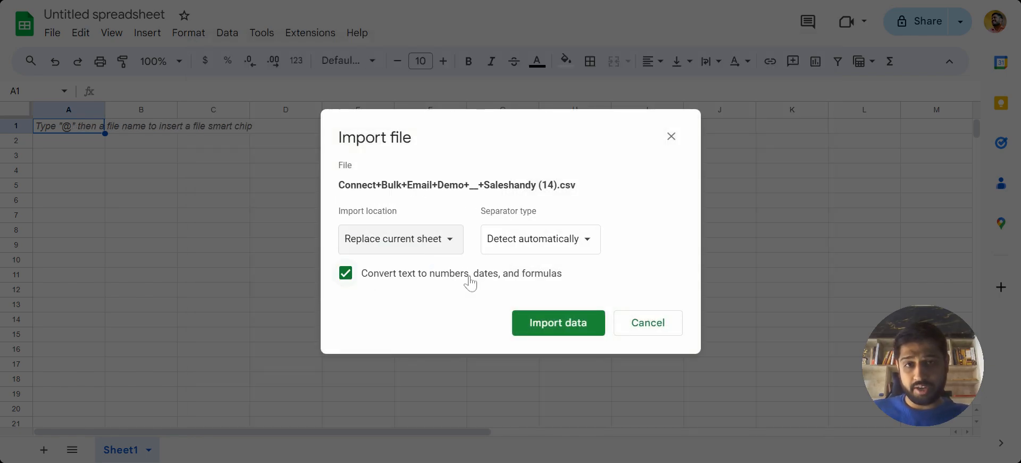
click(537, 324)
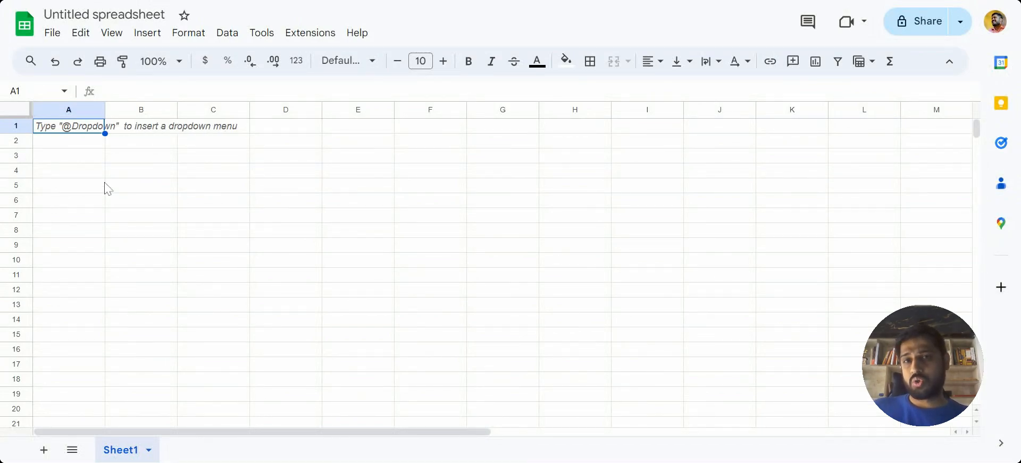
Examine the imported template's column headers and the sample account in row 2.
click(53, 160)
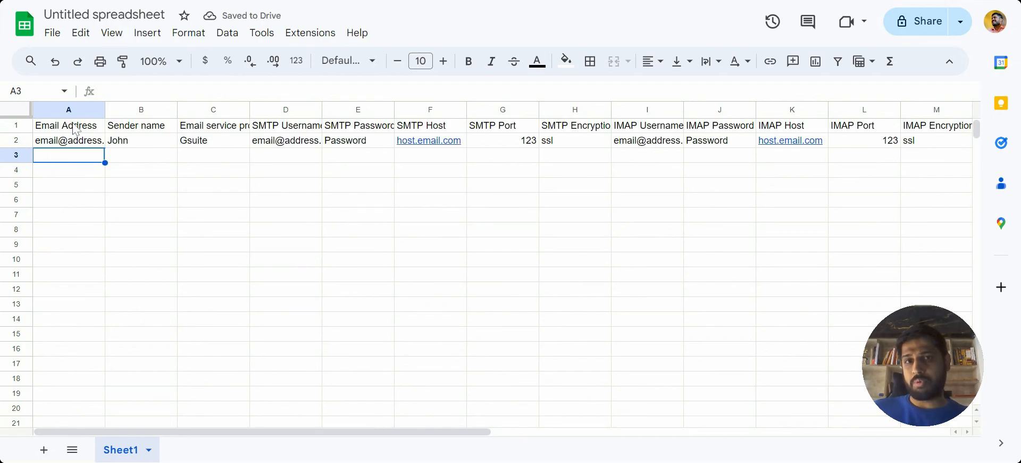
click(96, 143)
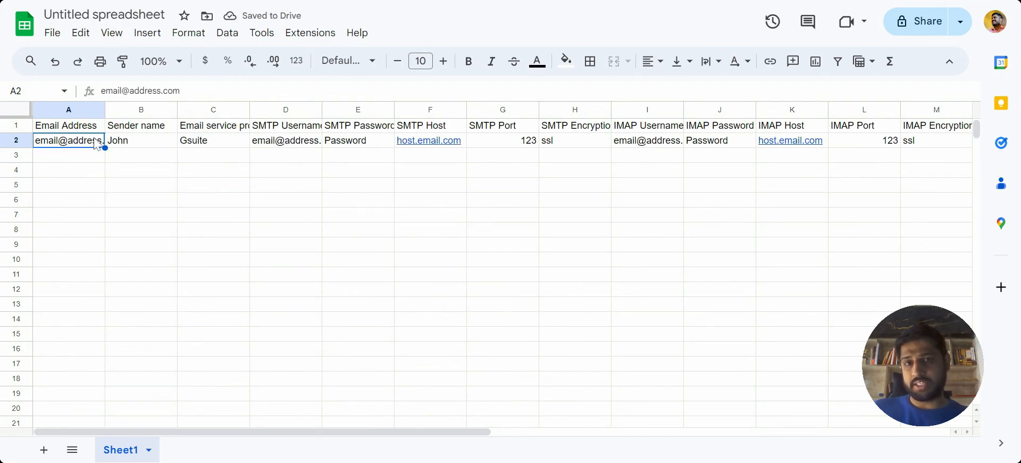
click(16, 140)
click(160, 200)
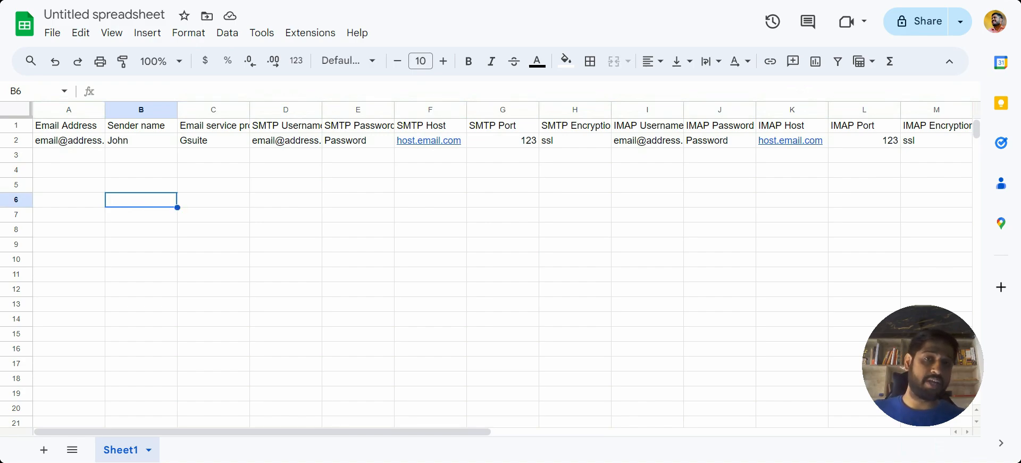
Copy the sample account in row 2 into rows 3 and 4.
click(24, 137)
click(55, 154)
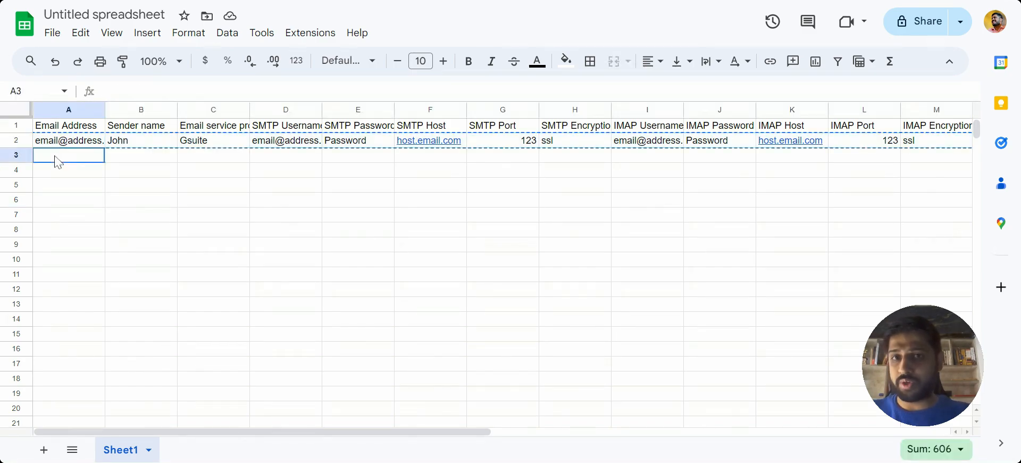
key(ctrl+v)
click(60, 171)
key(ctrl+v)
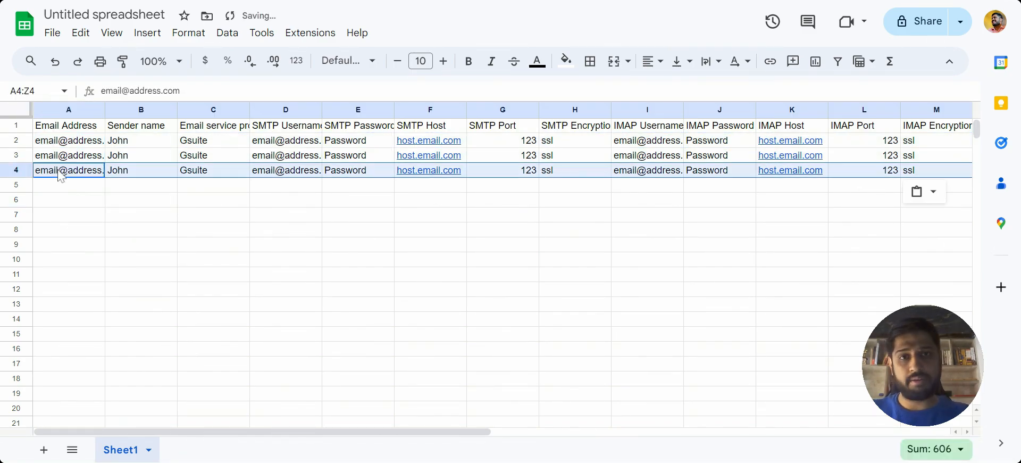
click(82, 199)
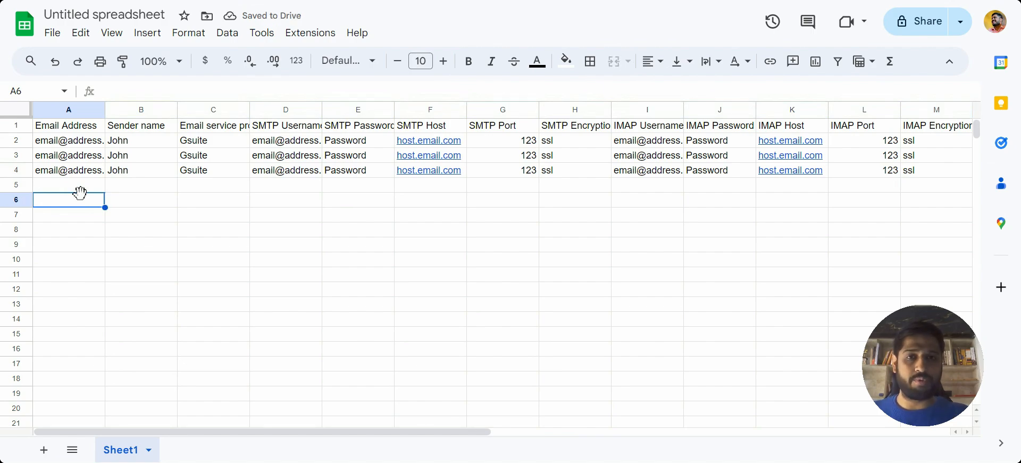
Examine the sample account's columns from SMTP encryption through daily quota, sending intervals and ramp-up percentage in row 2.
click(549, 143)
key(Right)
key(Right)
key(Right)
key(Right)
key(Right)
key(Right)
key(Right)
key(Right)
key(Right)
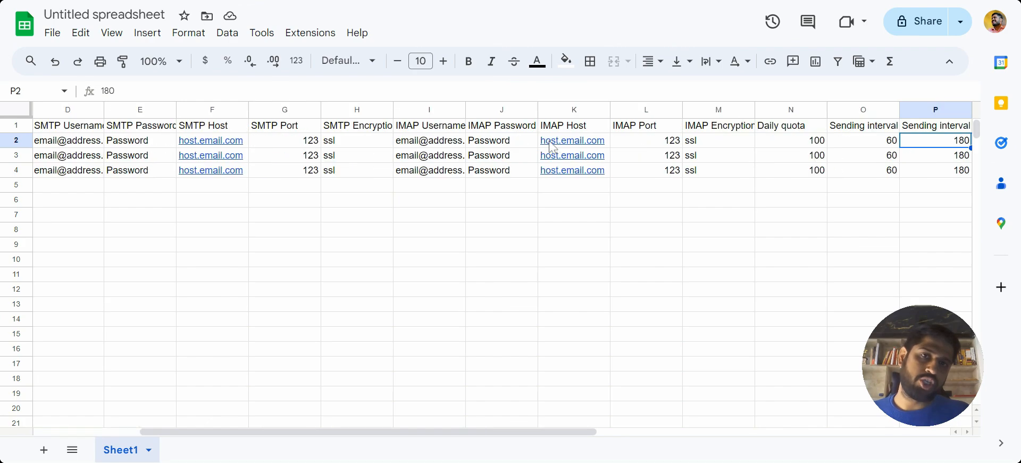
key(Left)
key(Left)
key(Left)
key(Right)
key(Right)
key(Right)
key(Right)
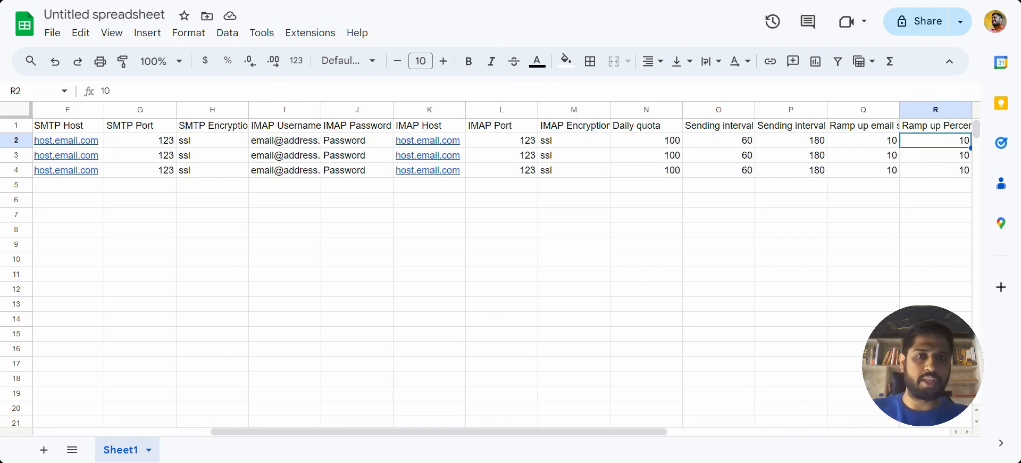
scroll(414, 192, left, 5)
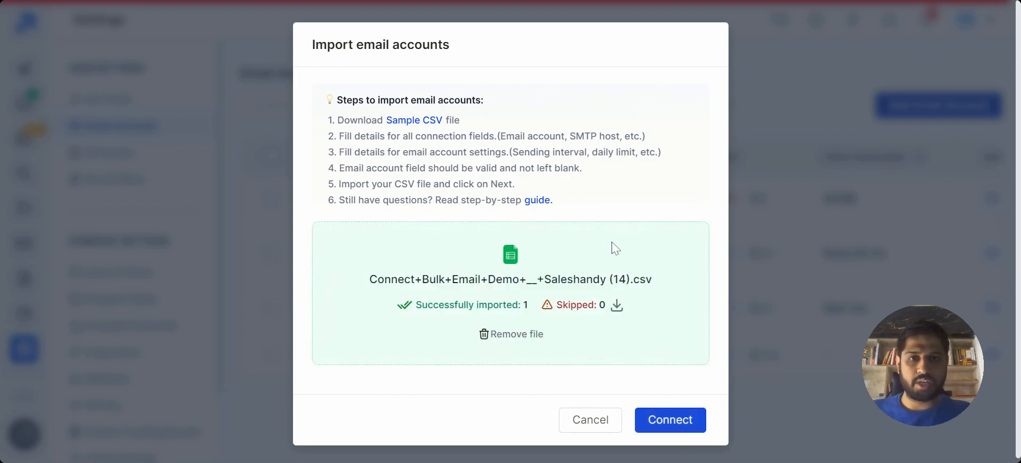
Switch to Saleshandy and connect the email accounts from the imported Connect+Bulk+Email+Demo+__+Saleshandy (14).csv file.
click(678, 423)
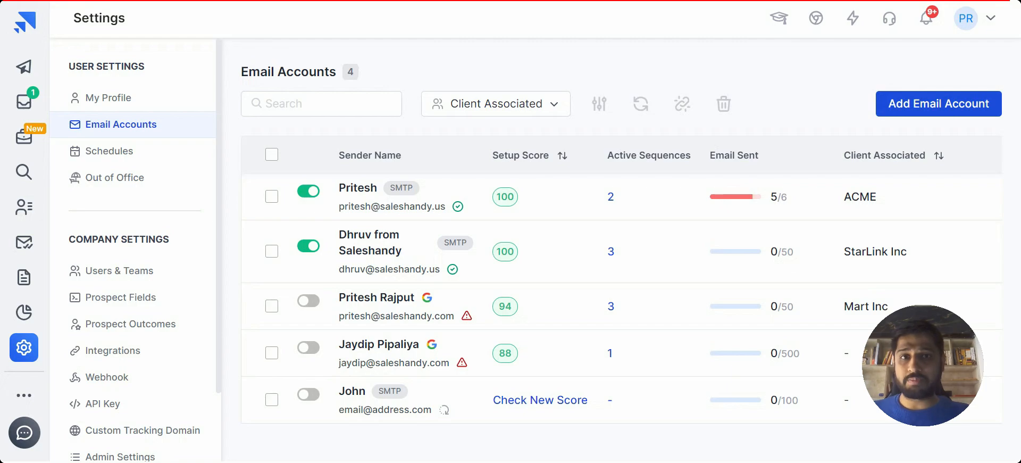
Switch to the Email Account Calculator and review the inputs and results on its Email Accounts sheet.
key(ctrl+Tab)
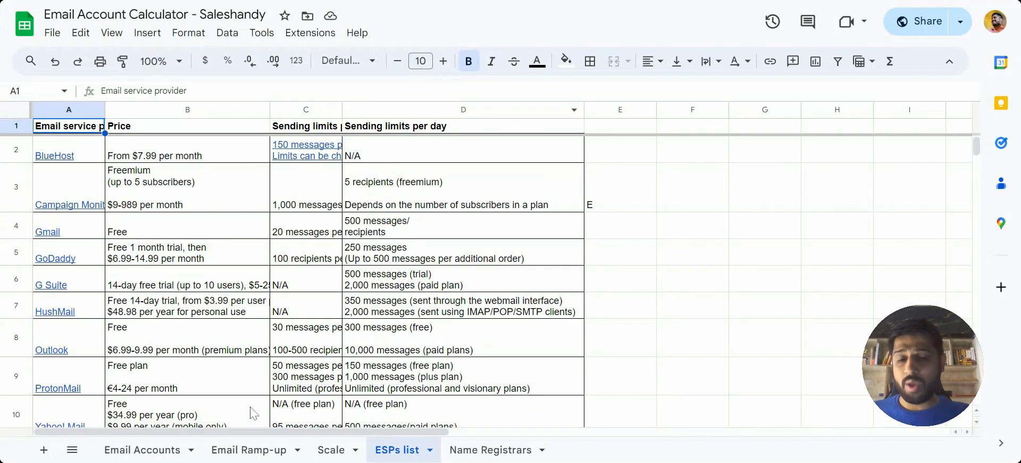
click(150, 450)
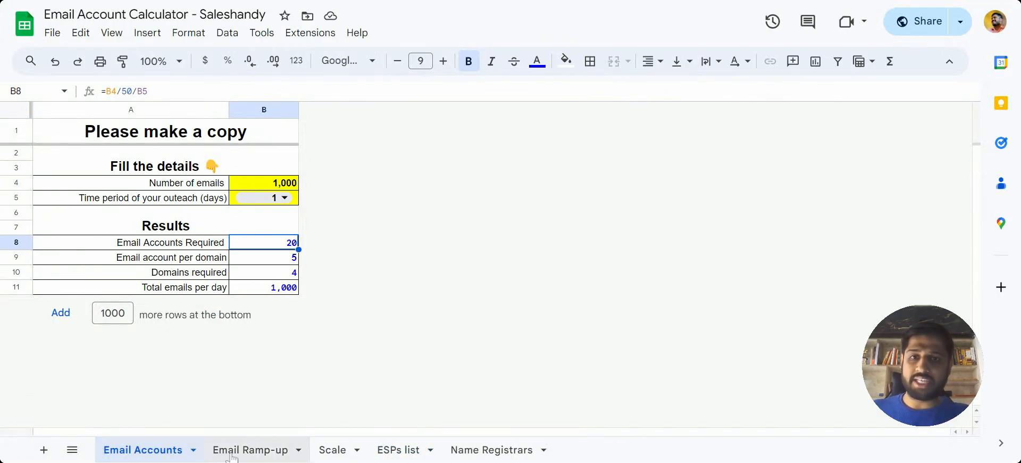
key(Down)
key(Down)
key(Down)
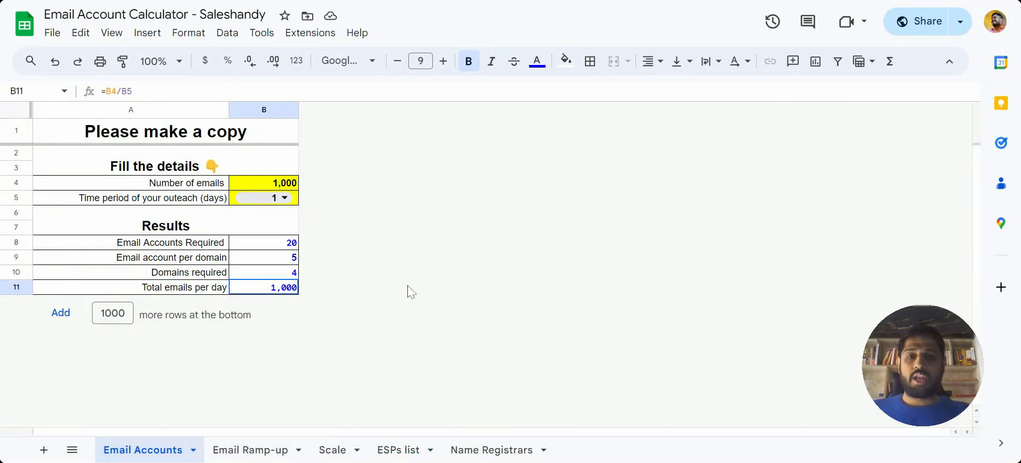
click(290, 189)
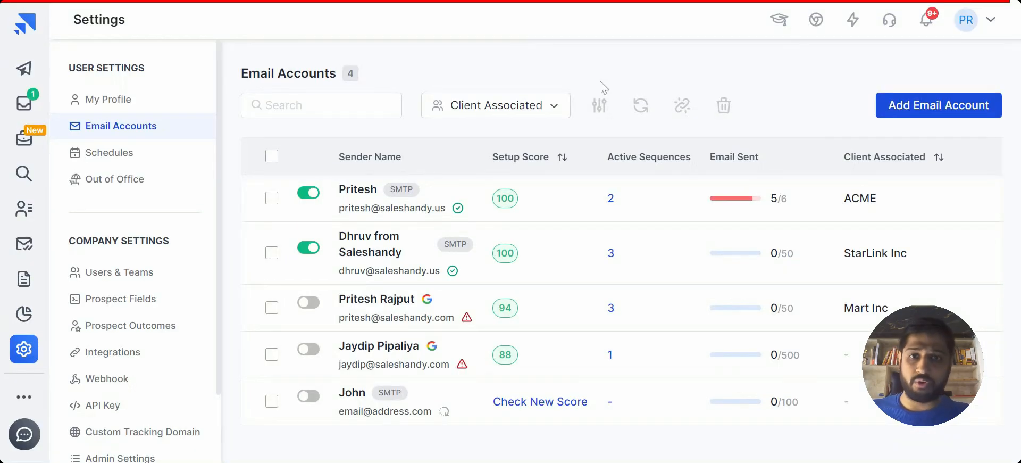
In Saleshandy, open the sending settings of the SMTP account associated with ACME and deactivate its Daily Ramp-Up.
click(364, 201)
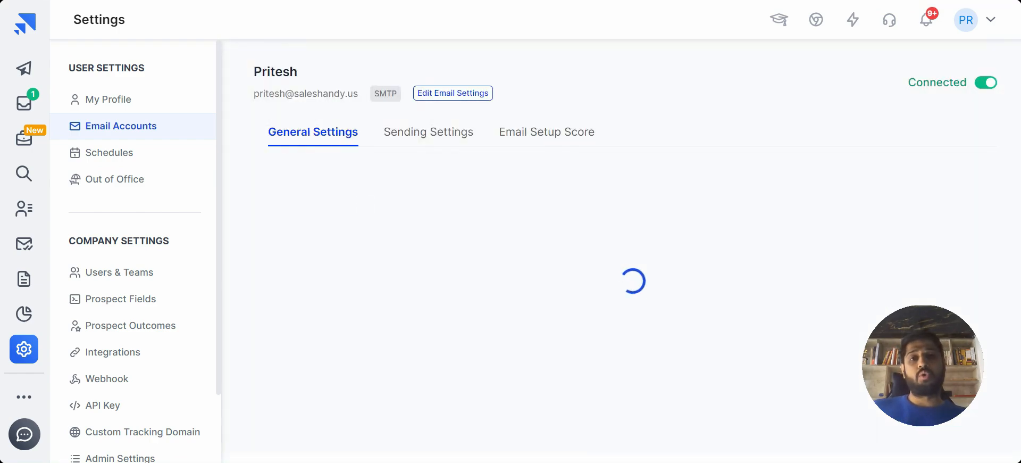
click(423, 139)
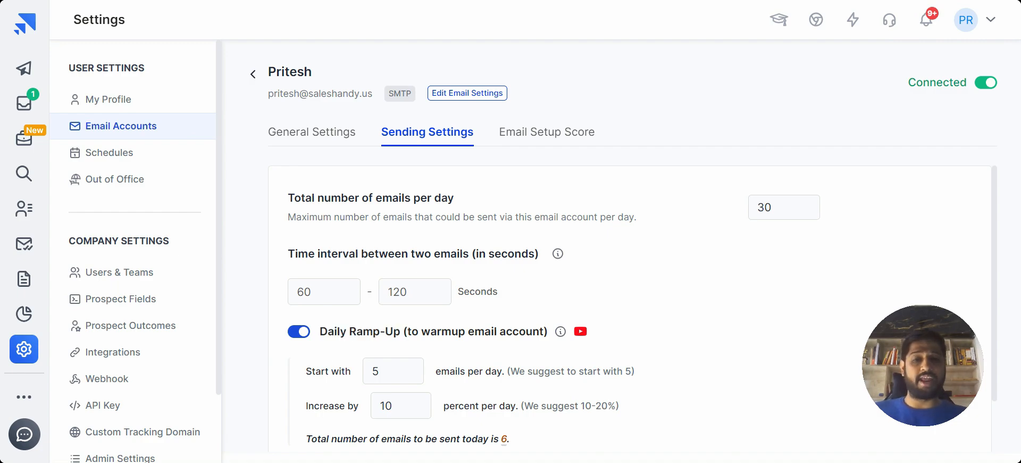
click(306, 339)
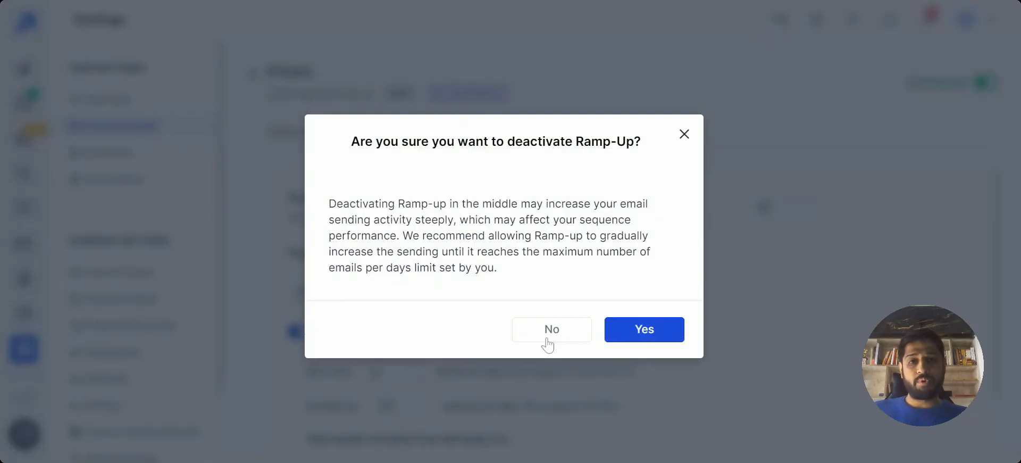
click(613, 334)
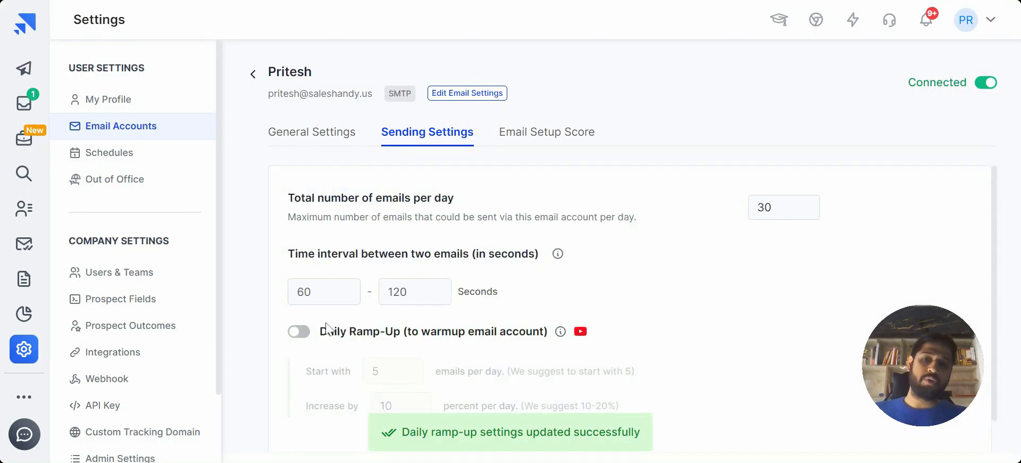
Reactivate Daily Ramp-Up for the ACME account and save its sending settings.
click(298, 332)
scroll(450, 305, down, 1)
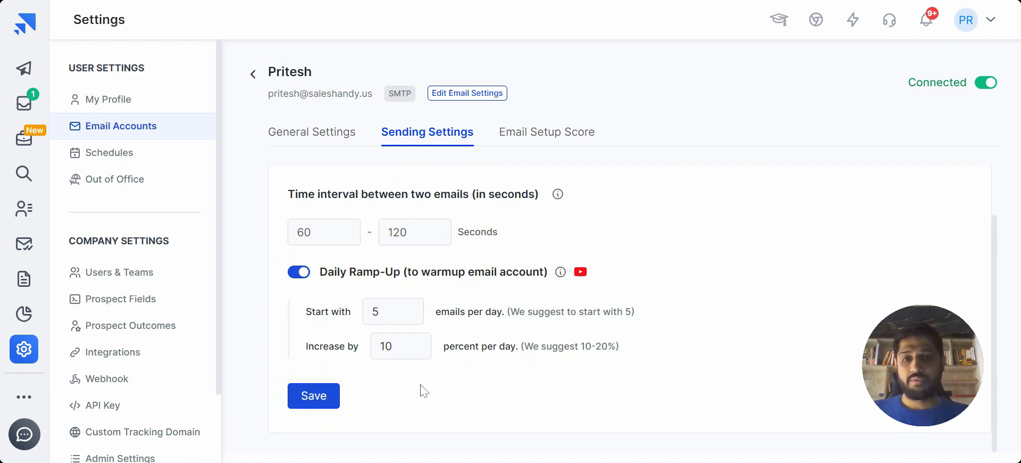
click(336, 400)
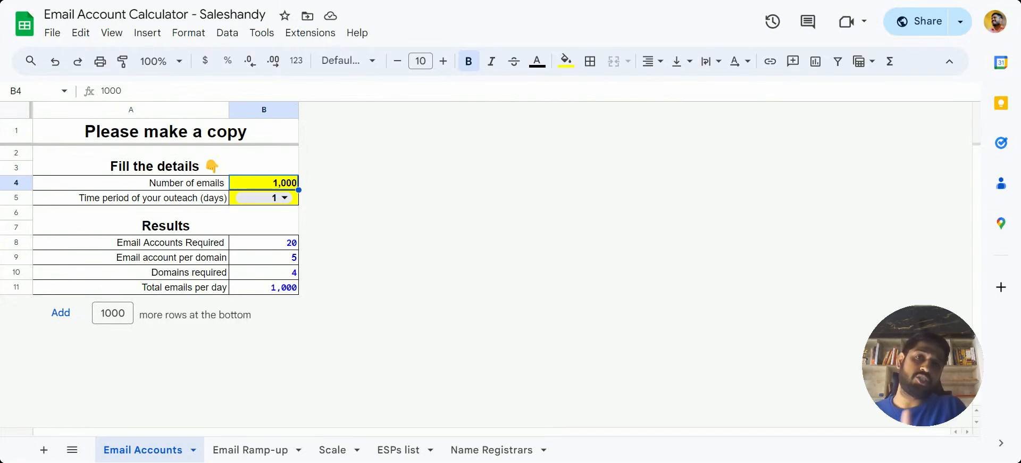
Switch to the Email Account Calculator and examine the Email Ramp-up sheet's daily totals per email account through D-Day.
click(248, 450)
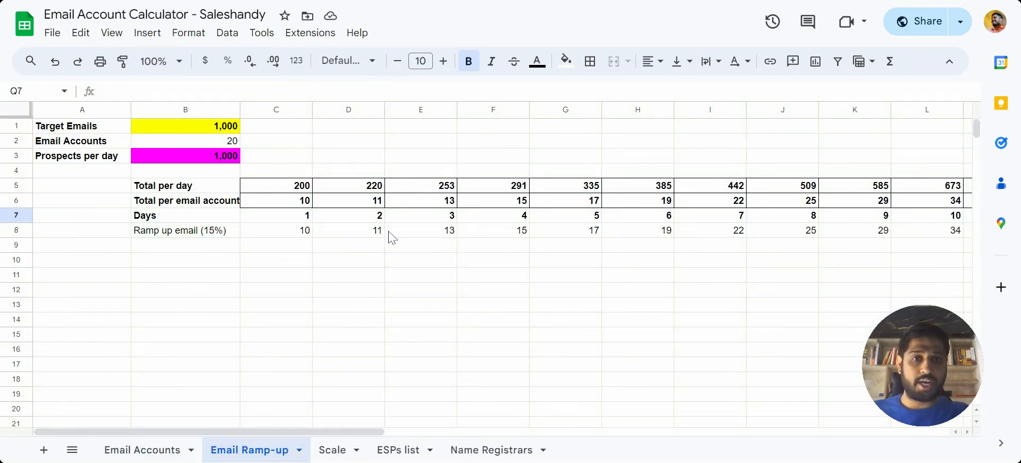
click(269, 205)
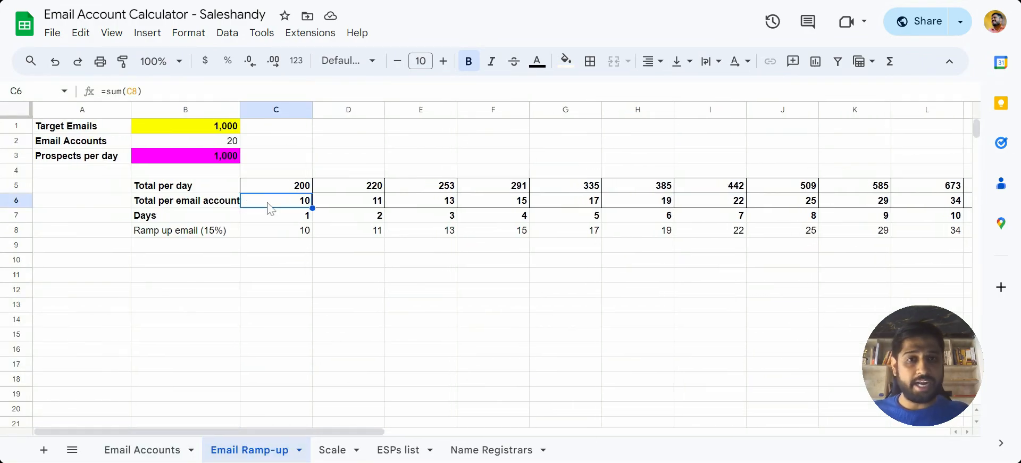
scroll(267, 205, right, 3)
scroll(741, 253, right, 4)
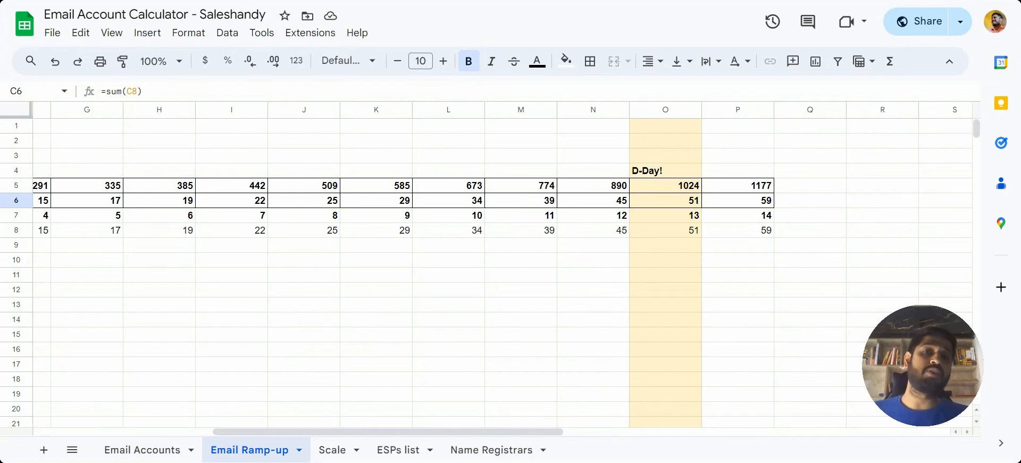
scroll(500, 266, left, 5)
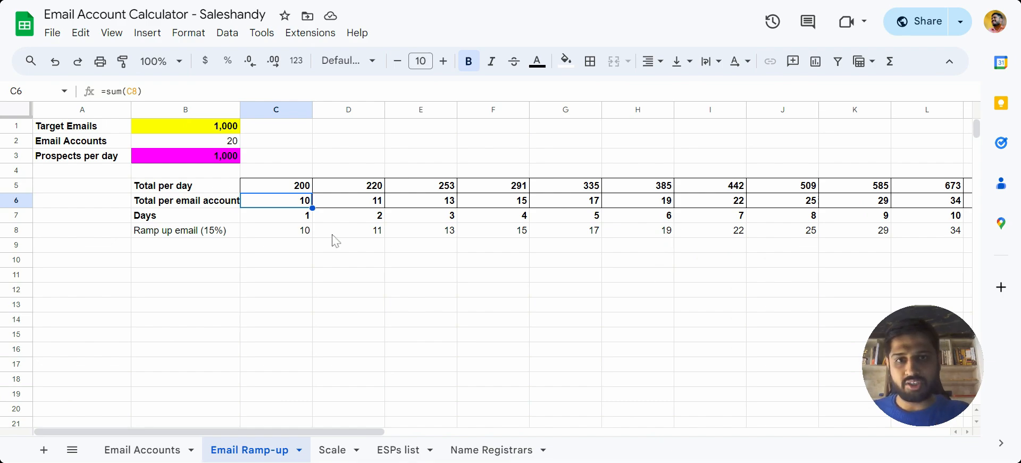
Examine the 15% ramp-up row's formulas from day 1 to the D-Day column.
click(302, 236)
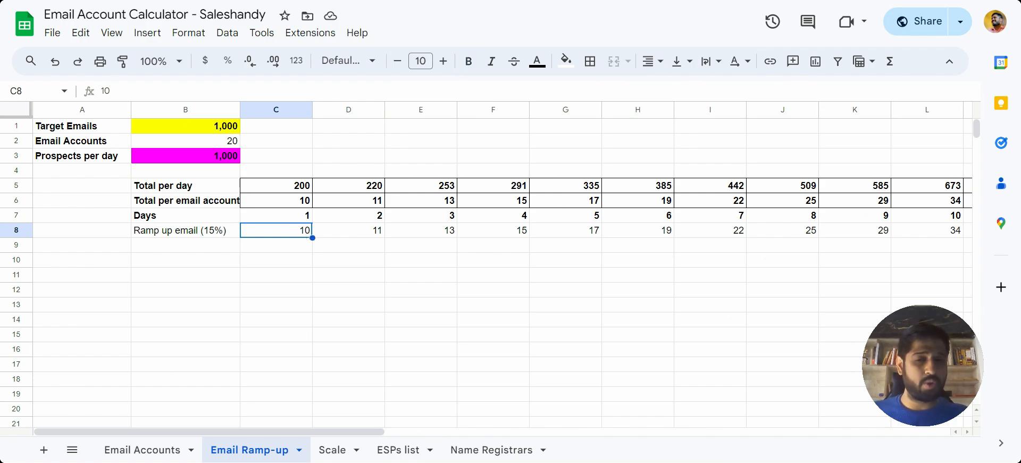
key(Right)
key(Right)
key(Right)
key(Right)
key(Right)
key(Right)
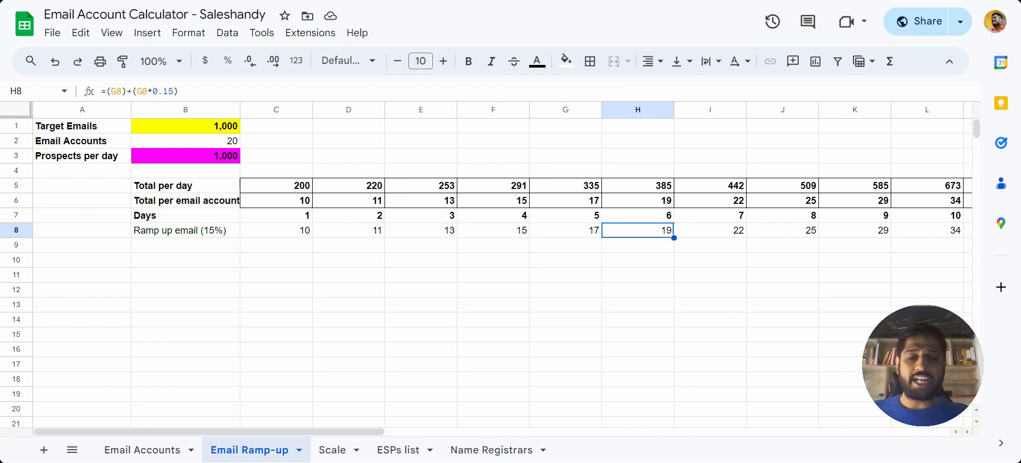
scroll(692, 261, right, 5)
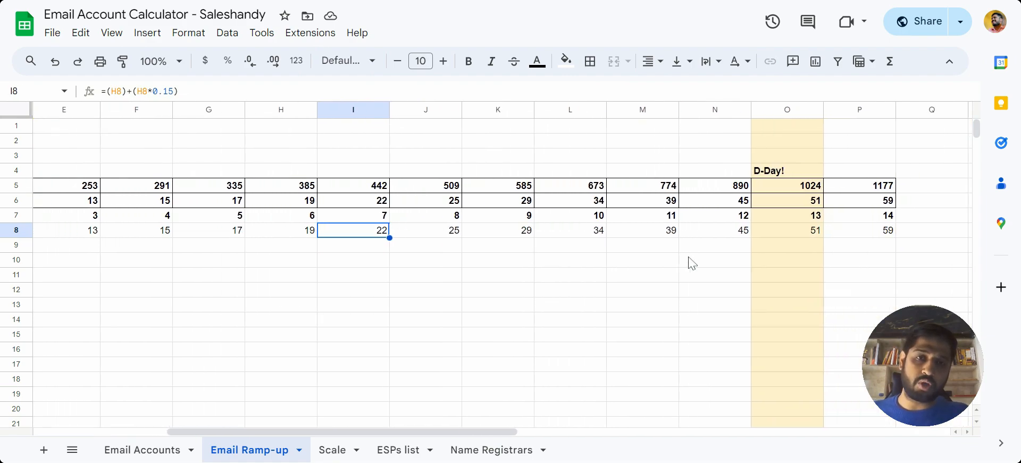
click(793, 234)
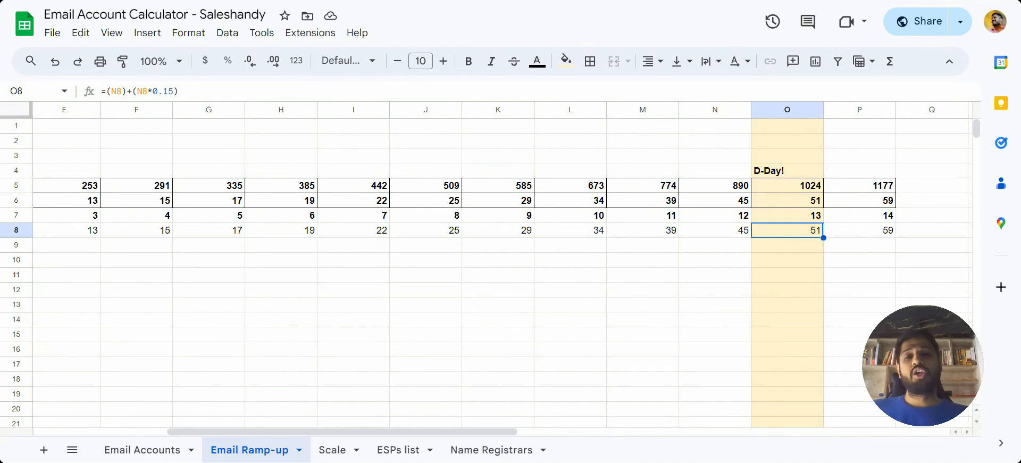
scroll(453, 275, left, 5)
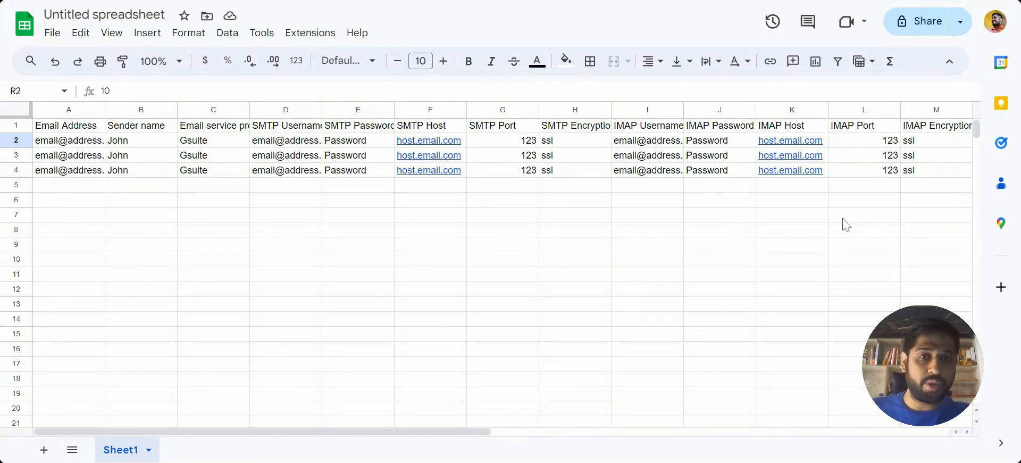
Switch to the untitled spreadsheet with the account template and examine its Daily quota, sending interval and ramp-up columns.
scroll(843, 223, right, 10)
scroll(665, 145, right, 3)
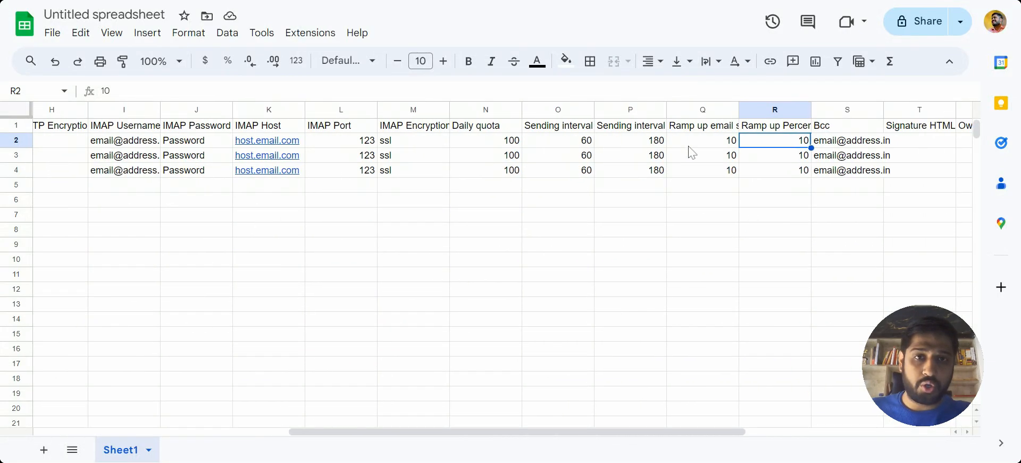
click(461, 110)
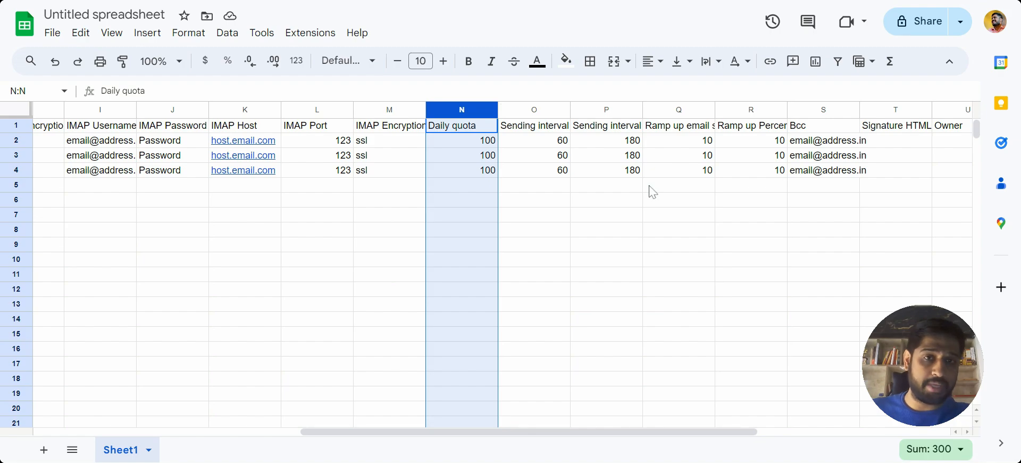
click(742, 110)
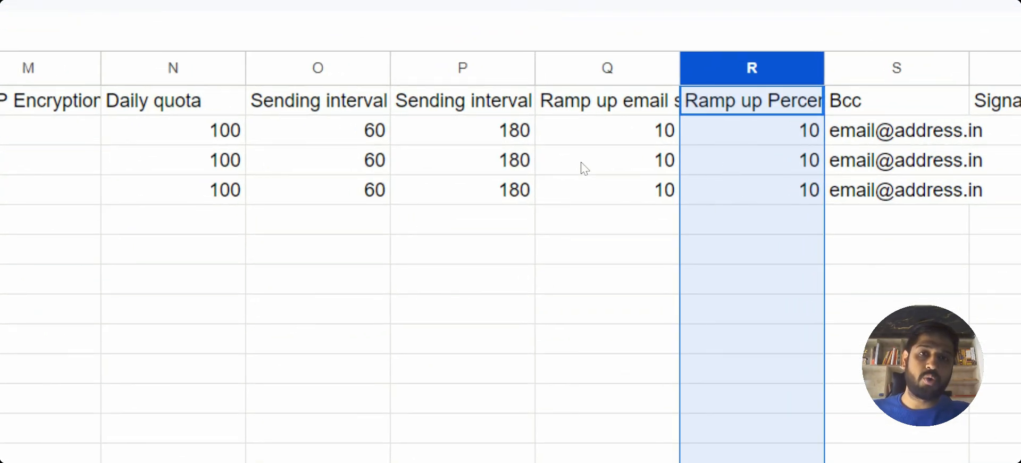
scroll(762, 181, down, 2)
scroll(762, 181, up, 2)
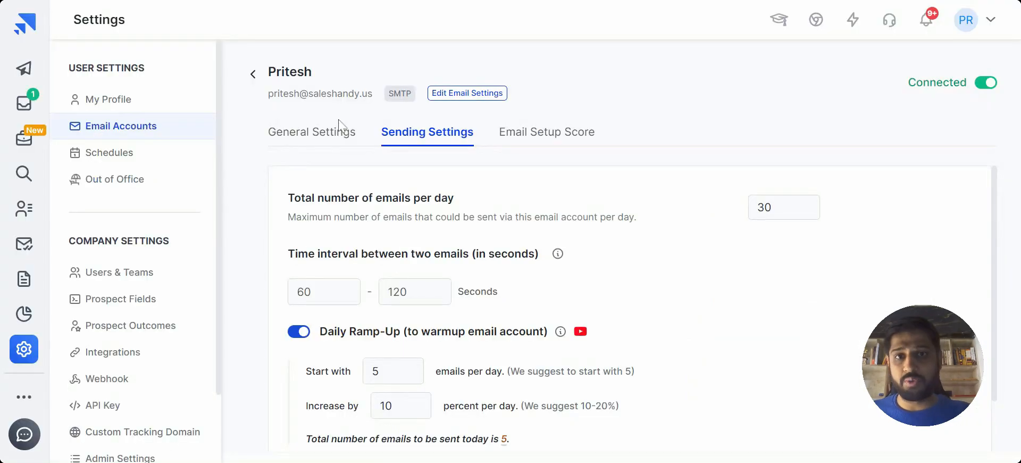
click(318, 133)
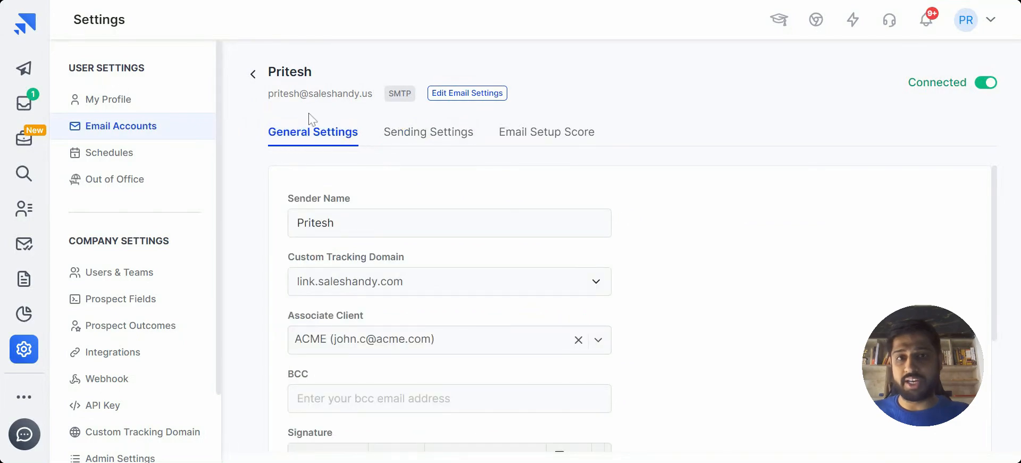
click(252, 74)
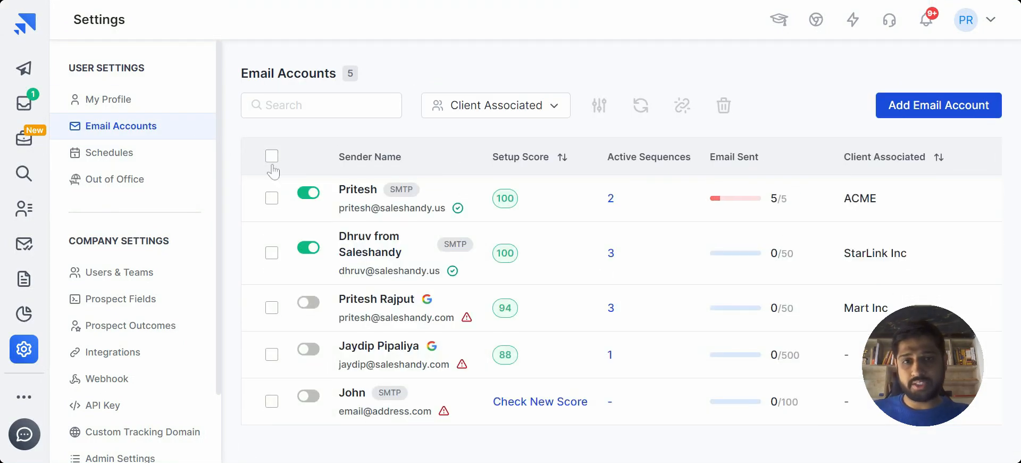
click(272, 159)
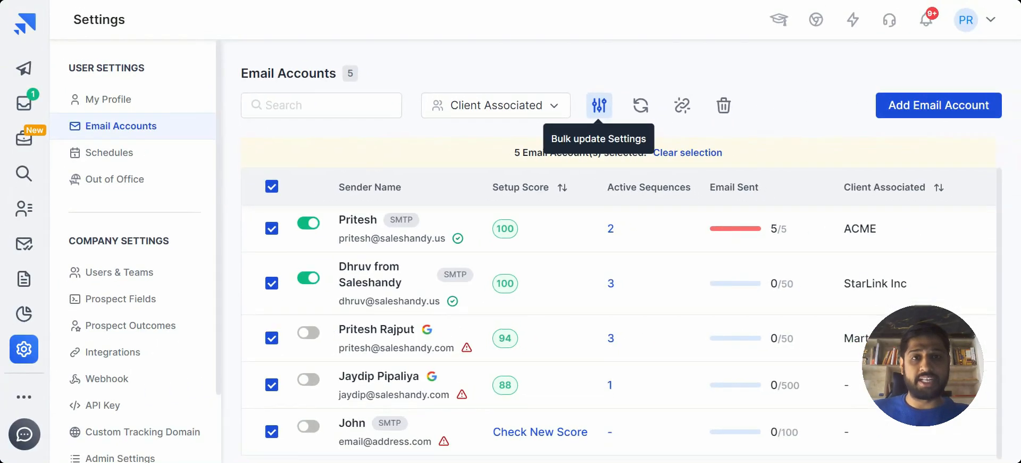
click(606, 110)
click(550, 167)
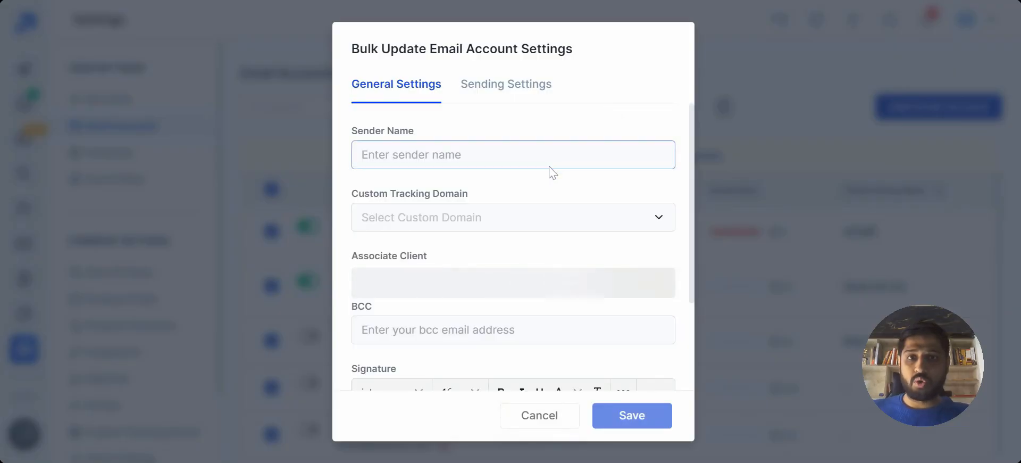
Review the general settings available for bulk update and turn on Daily Ramp-Up in the bulk sending settings.
scroll(529, 219, down, 3)
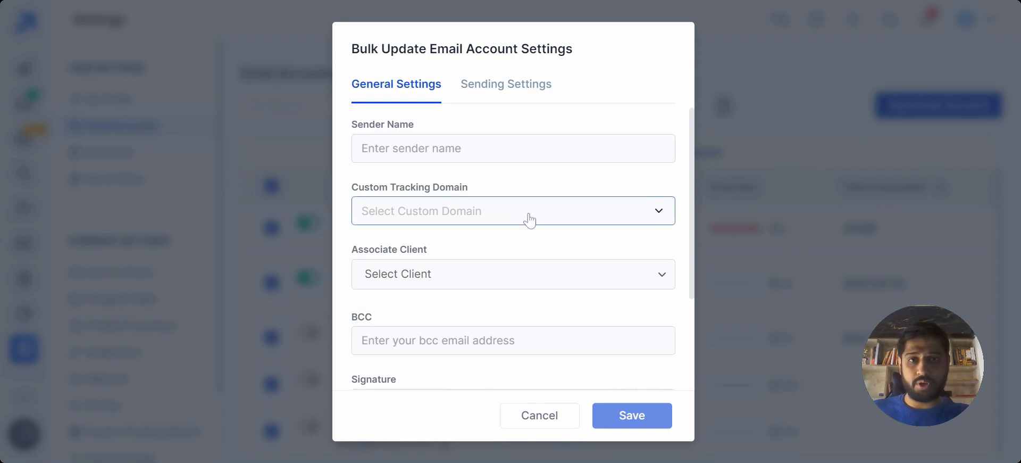
scroll(529, 220, down, 2)
scroll(529, 219, up, 5)
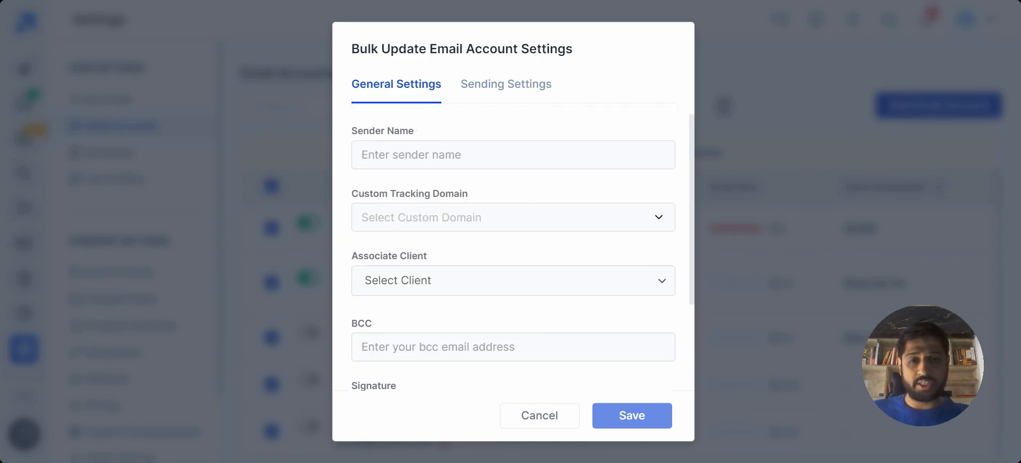
click(497, 86)
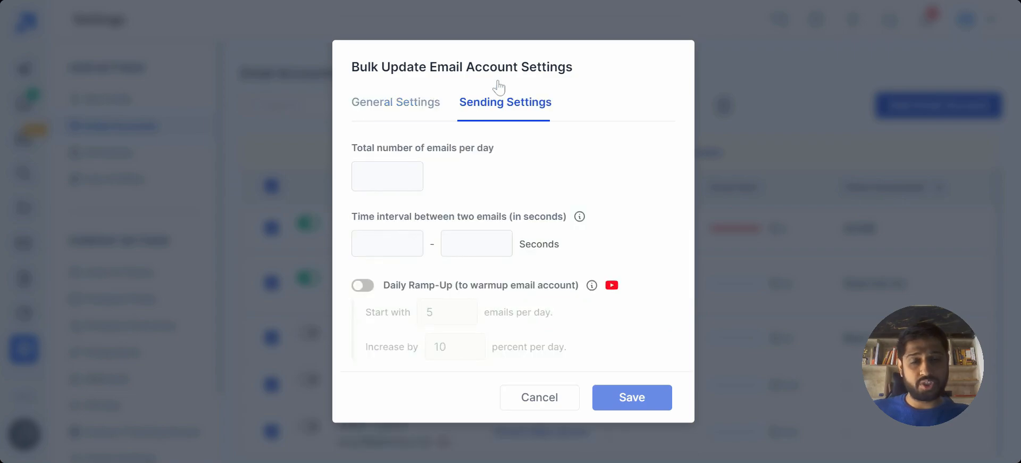
click(362, 285)
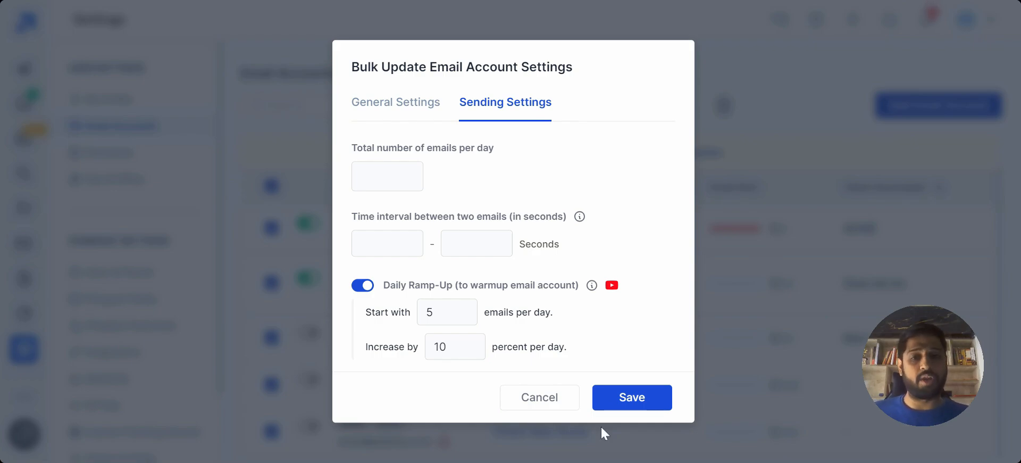
Cancel the bulk settings update and open the Email Warm-up page.
click(555, 409)
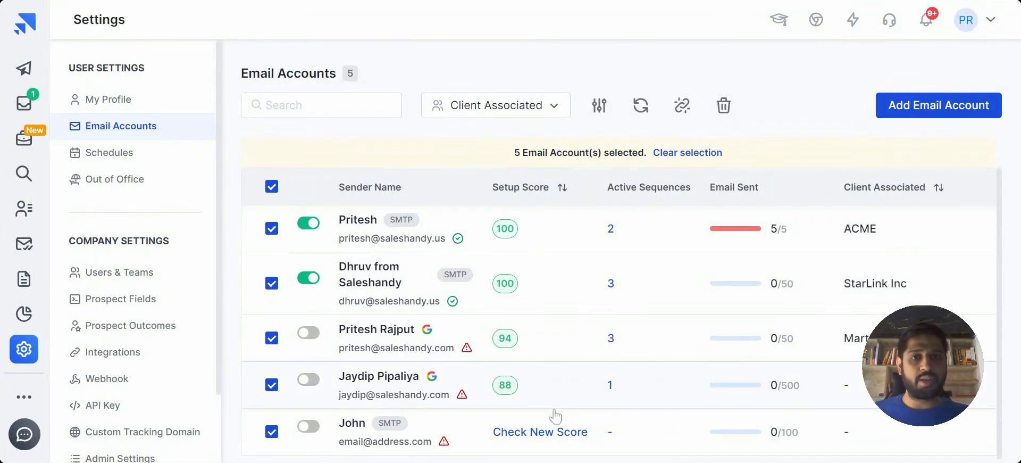
scroll(555, 416, down, 1)
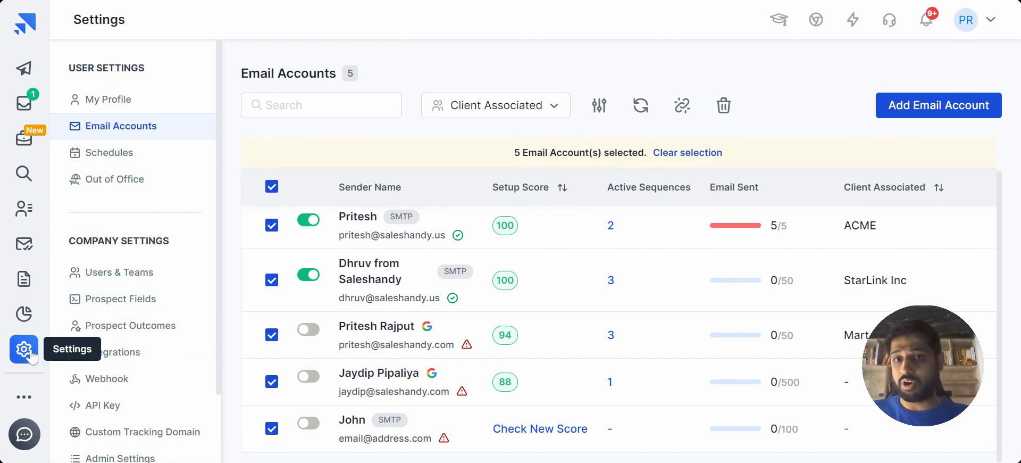
click(23, 397)
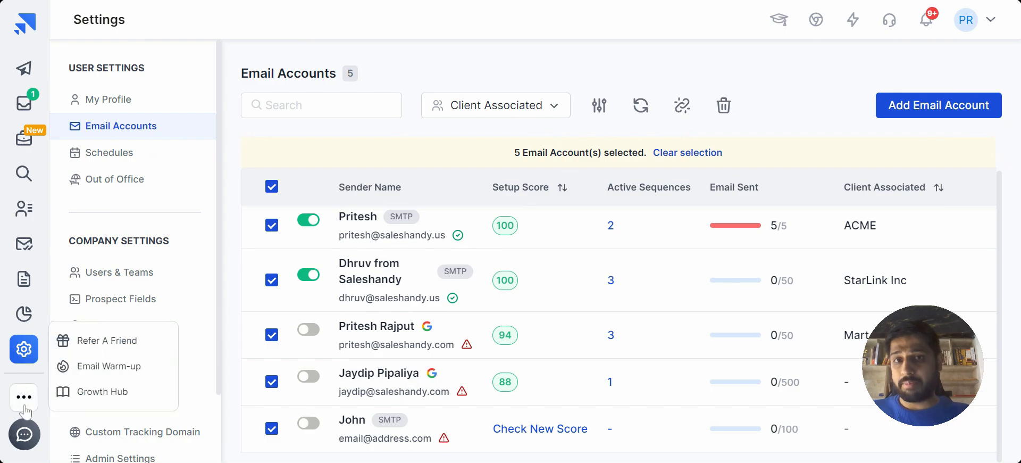
click(99, 367)
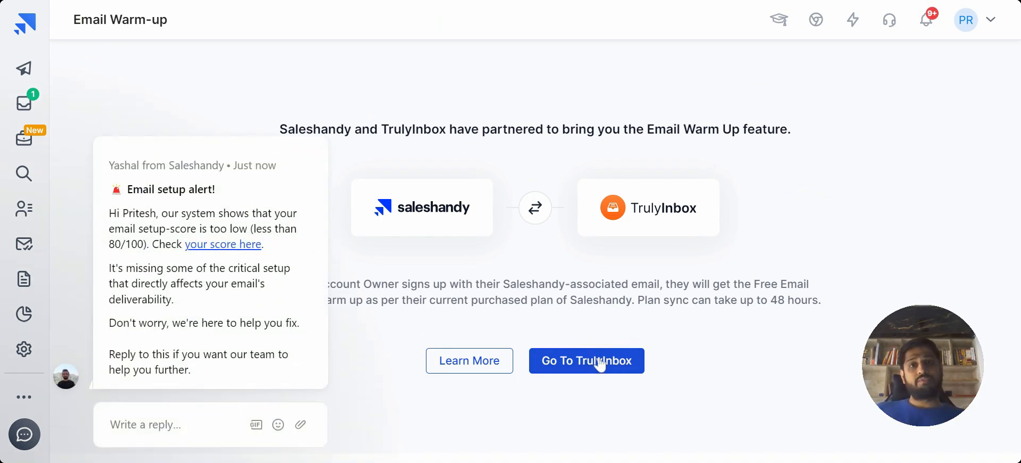
View TrulyInbox's free signup page and return to the Email Warm-up page, dismissing the setup alert message there.
click(599, 365)
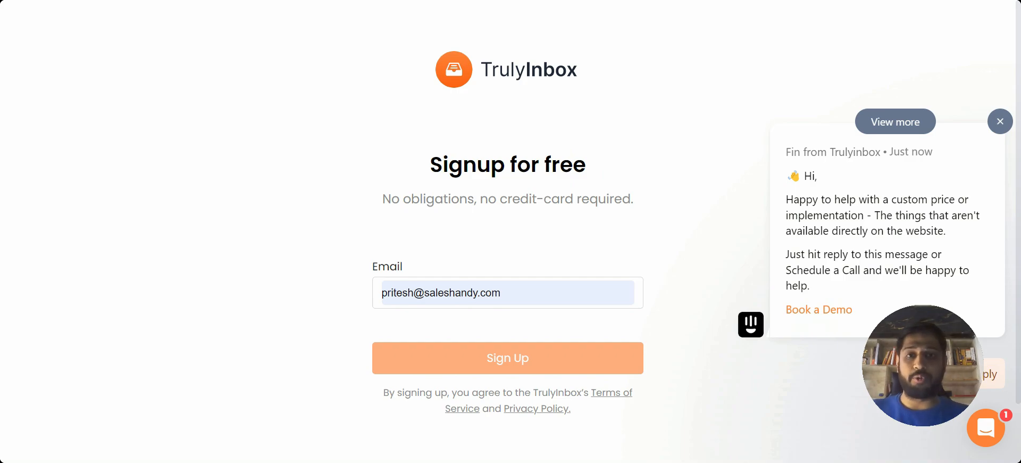
click(577, 315)
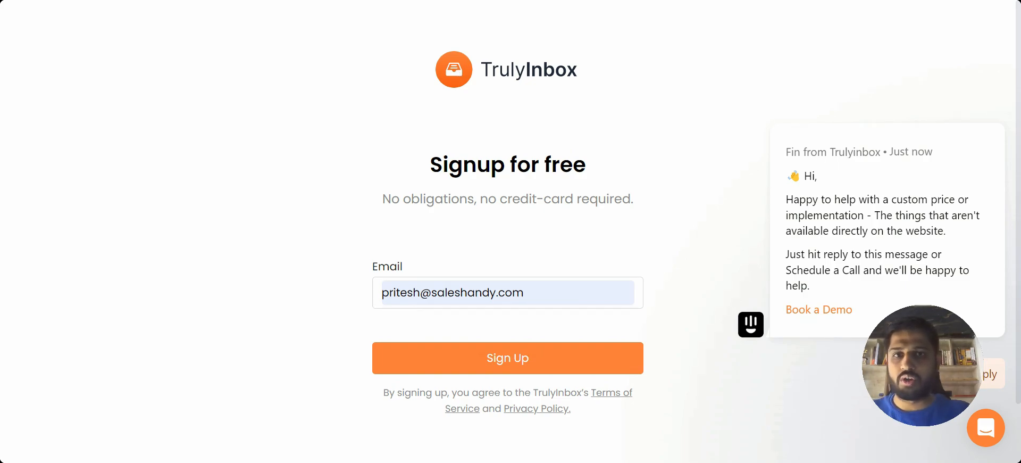
key(alt+Left)
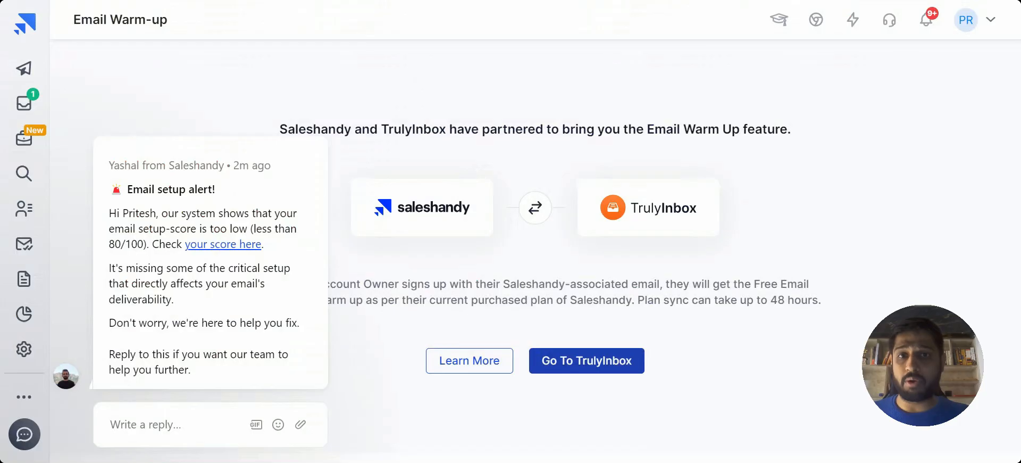
click(324, 136)
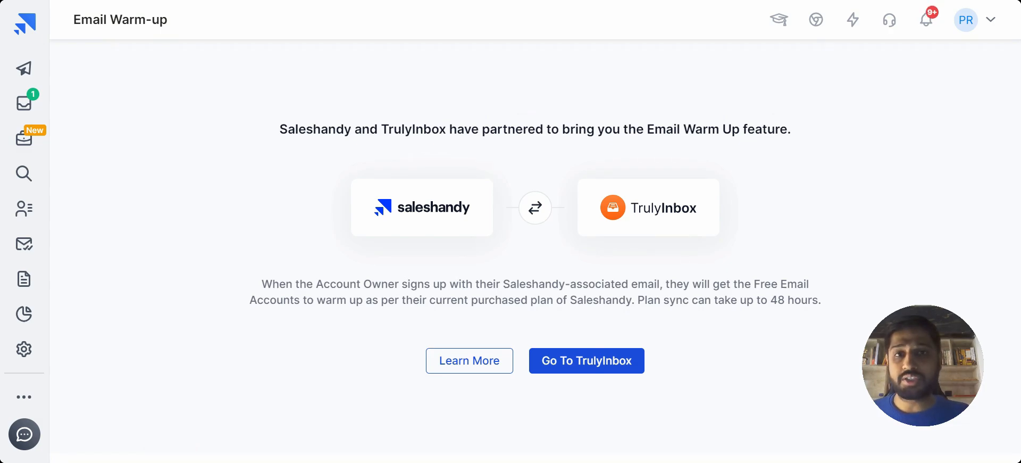
Create a new sequence and add its first email step.
click(24, 68)
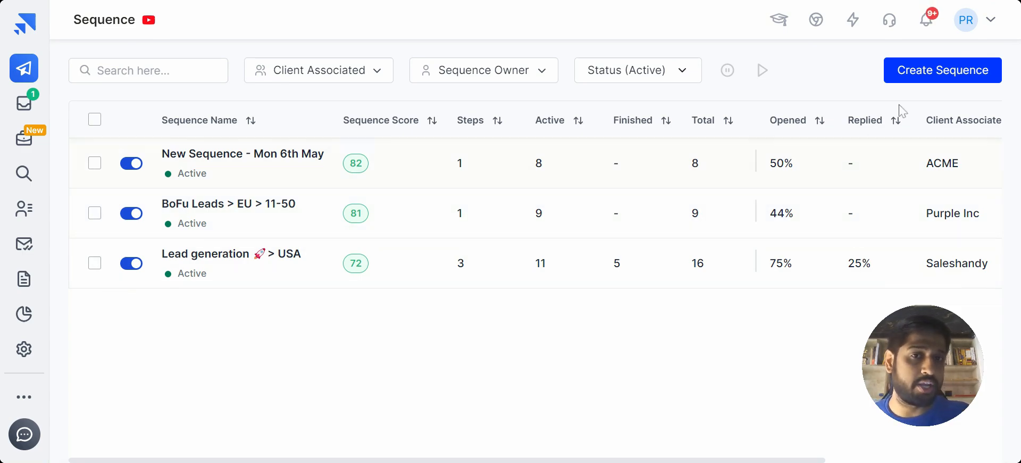
click(949, 82)
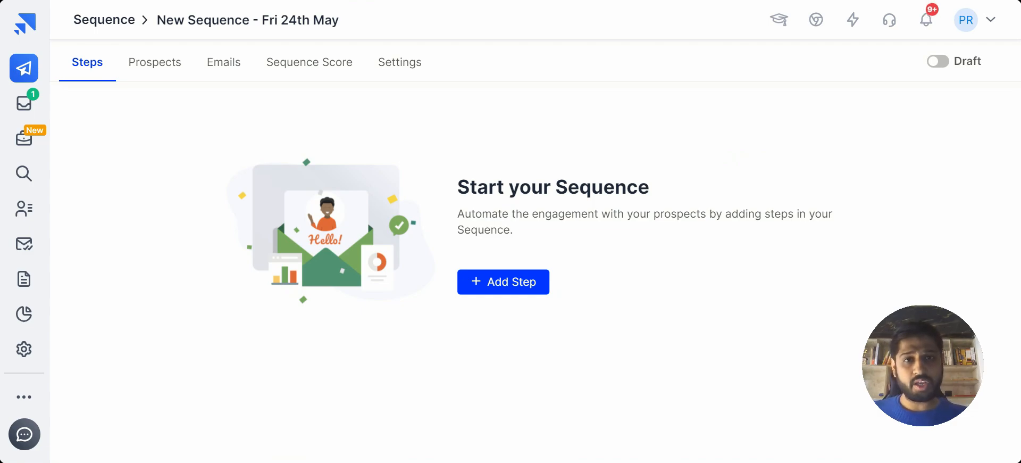
click(518, 289)
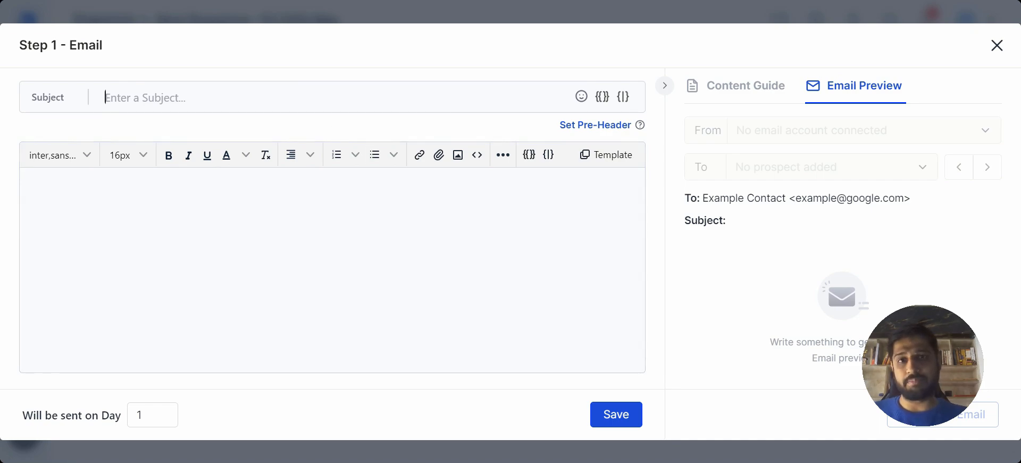
Enter "Quick Question, {{First Name|'There'}}!" as the subject of the Step 1 email.
text(Quick Question, {{First Name|'There'}}!)
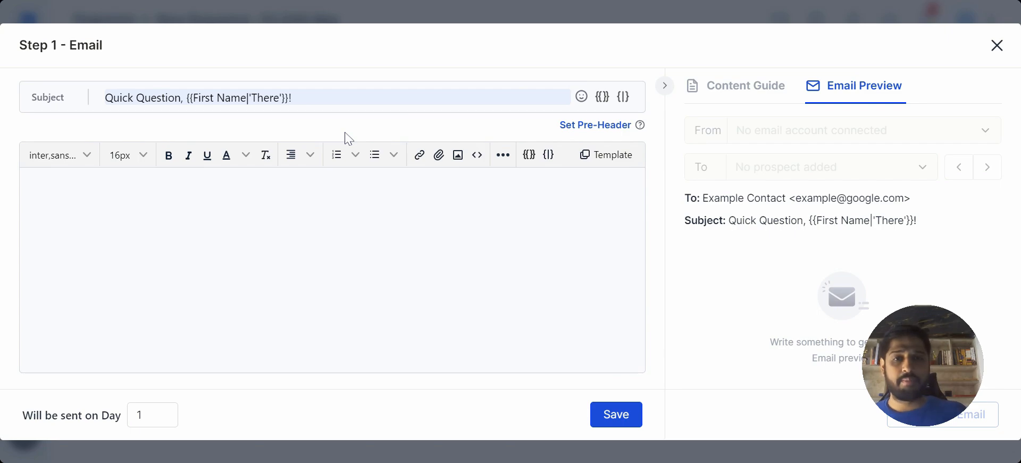
key(ctrl+a)
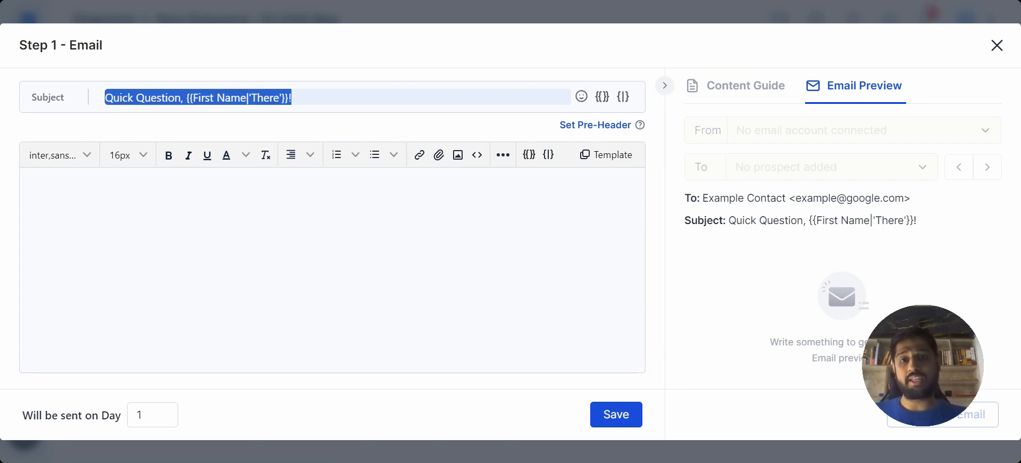
click(292, 133)
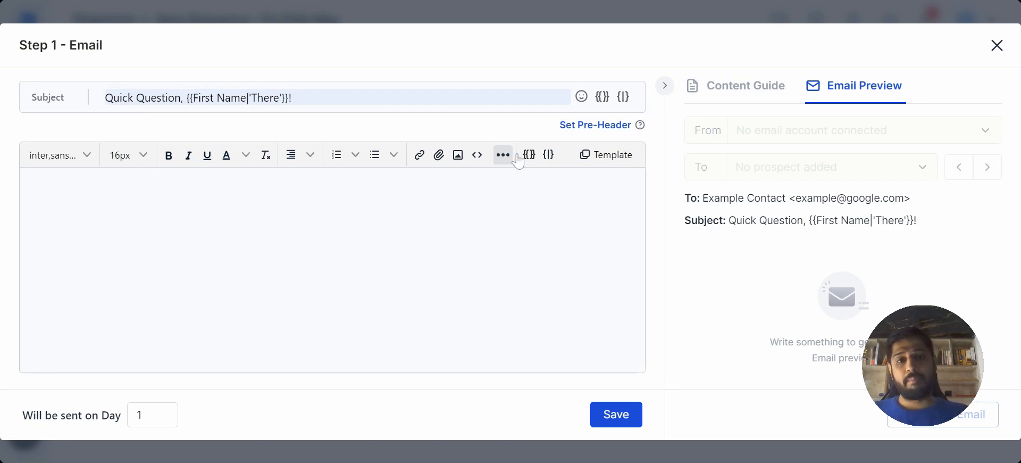
Fill the Step 1 email with the "Quick email" sales template from the Saleshandy Library.
click(604, 159)
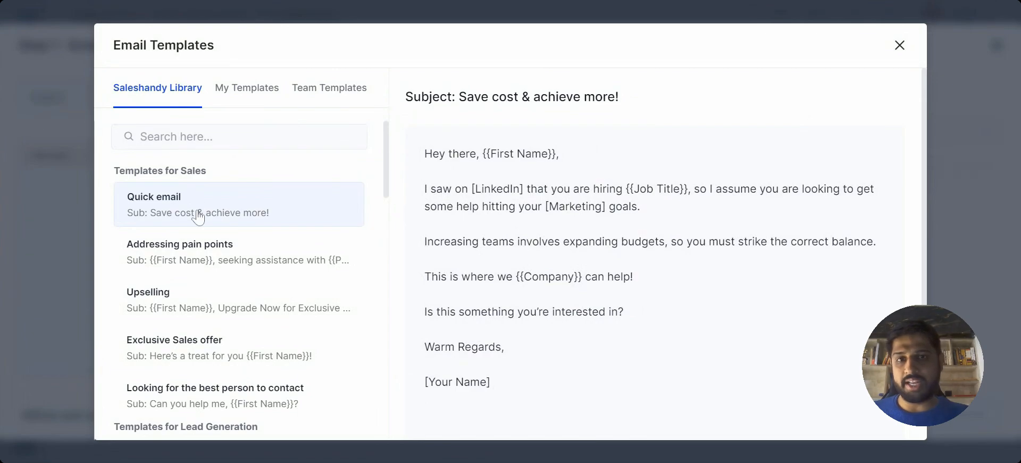
scroll(638, 334, down, 2)
click(841, 420)
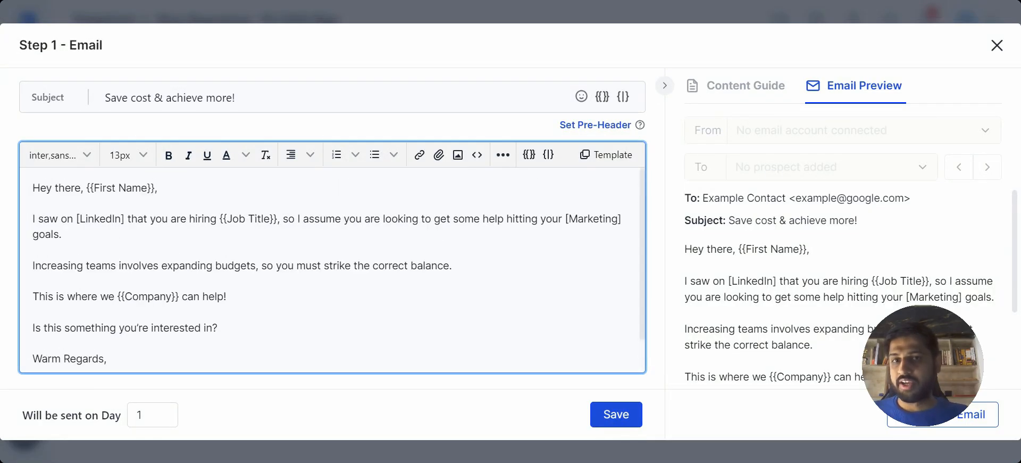
Remove the square brackets around "LinkedIn" in the email body.
key(Delete)
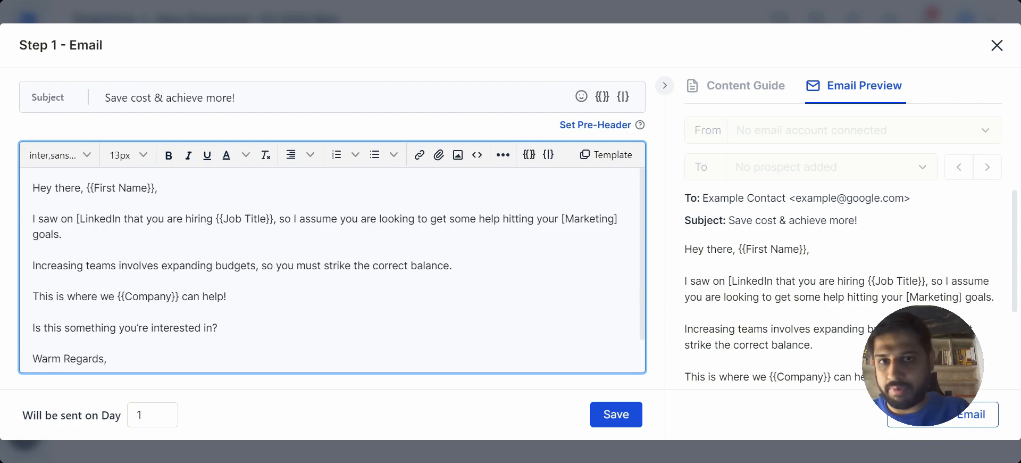
click(80, 219)
key(BackSpace)
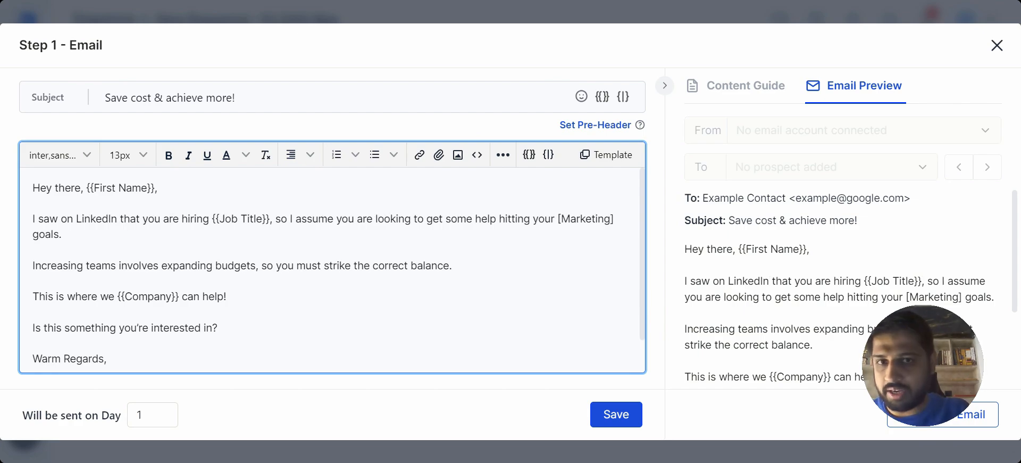
Change the subject to "Save cost & achieve more, {{First Name}}" by replacing the exclamation mark with a comma and the First Name merge tag.
scroll(330, 266, down, 1)
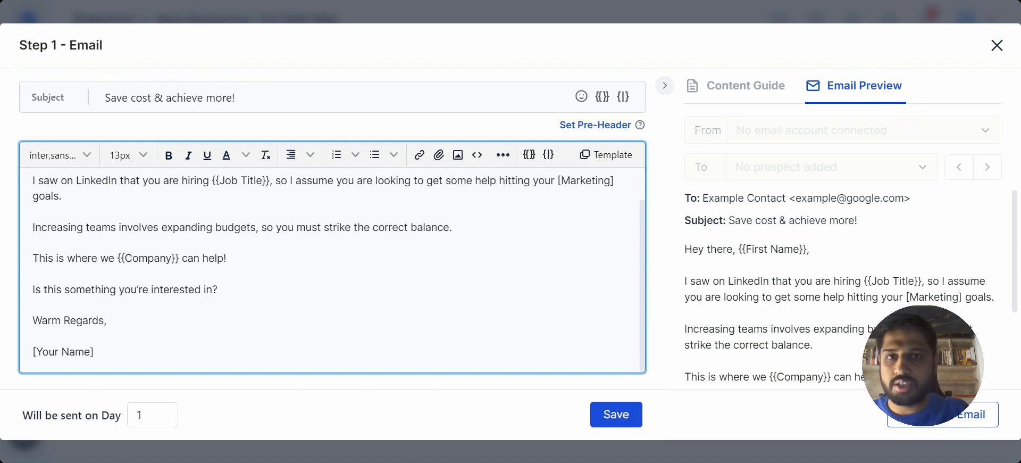
scroll(329, 266, up, 1)
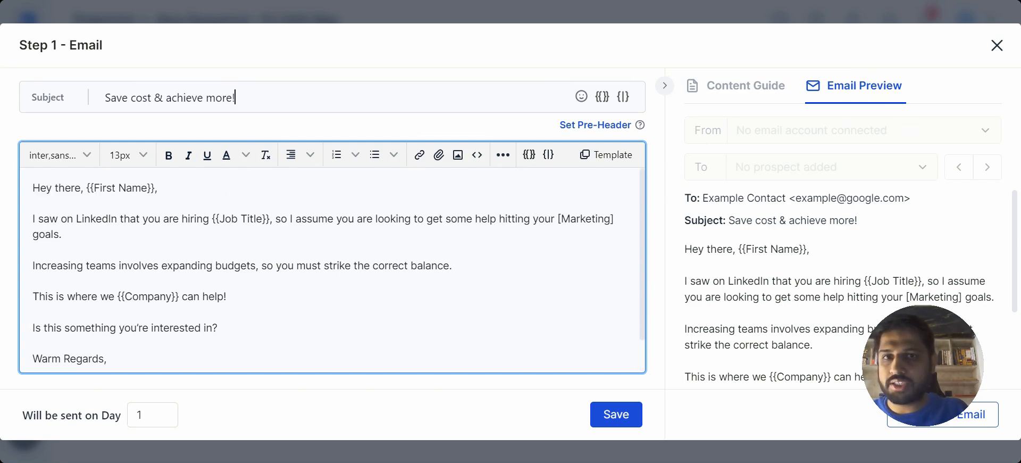
key(BackSpace)
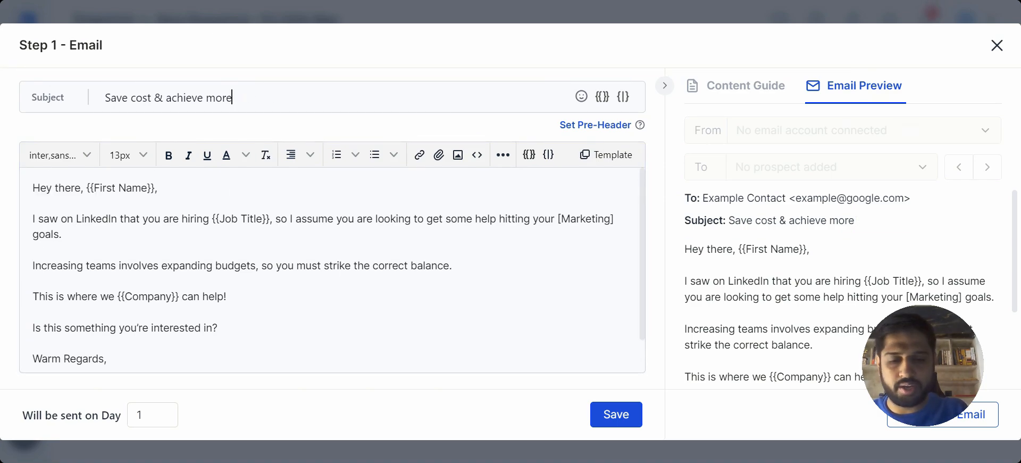
text(,)
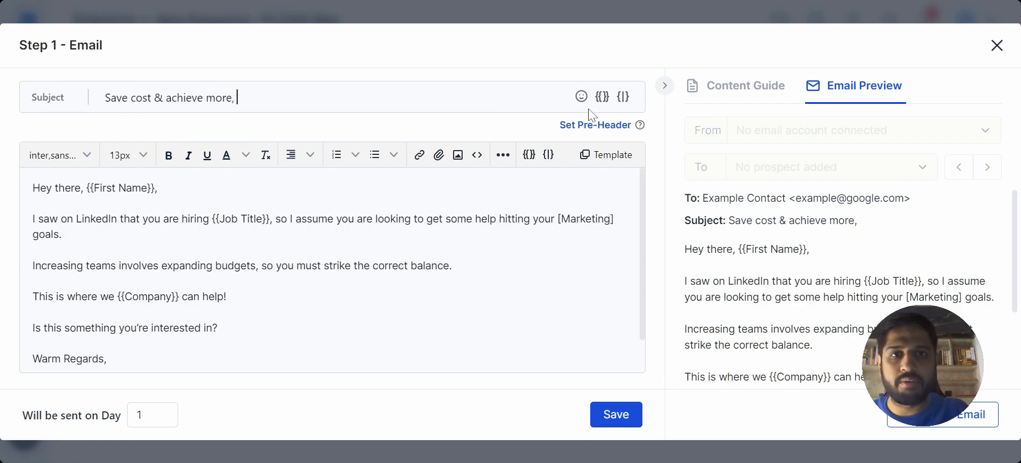
click(602, 97)
click(513, 158)
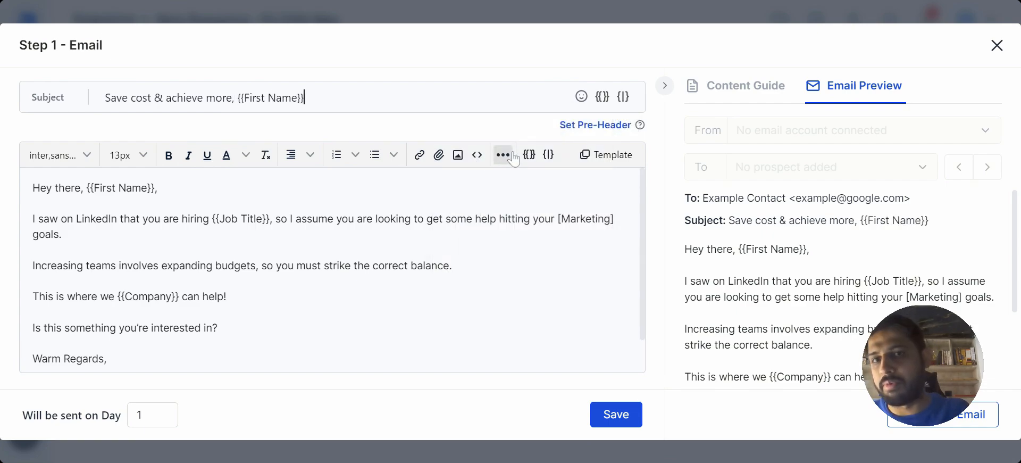
Wrap the word "Increasing" in the email body with {spin} and {endspin} tags.
click(479, 249)
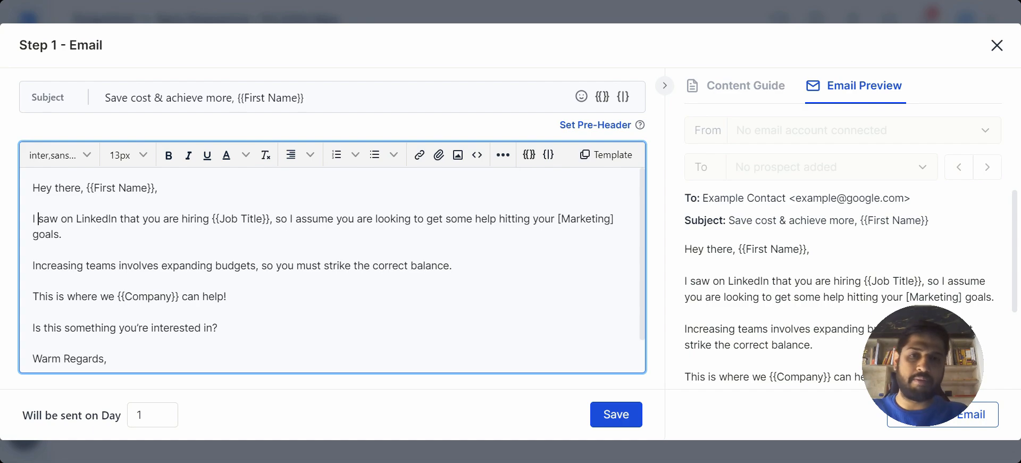
click(33, 266)
text({spin)
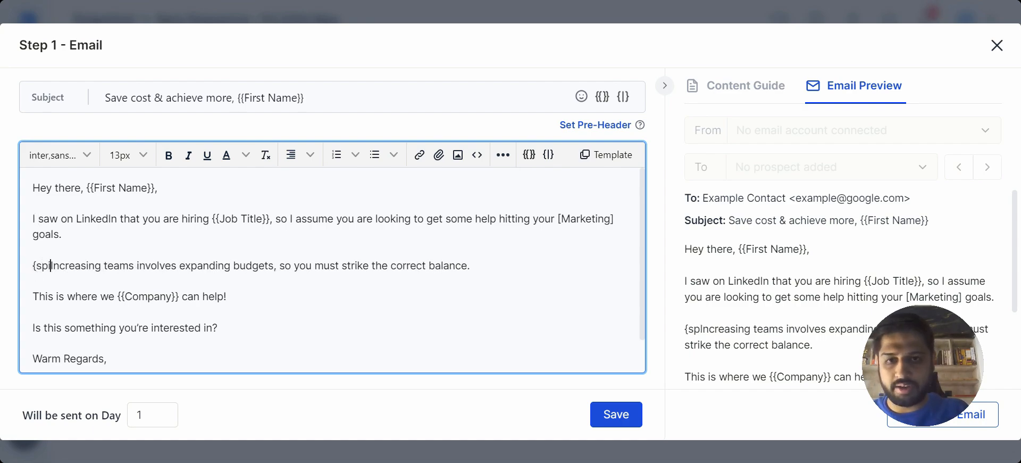
text(})
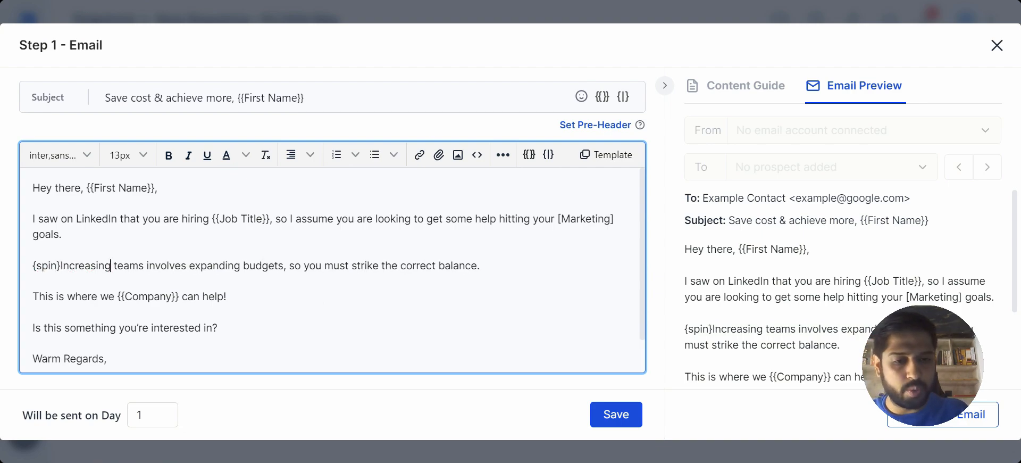
text({)
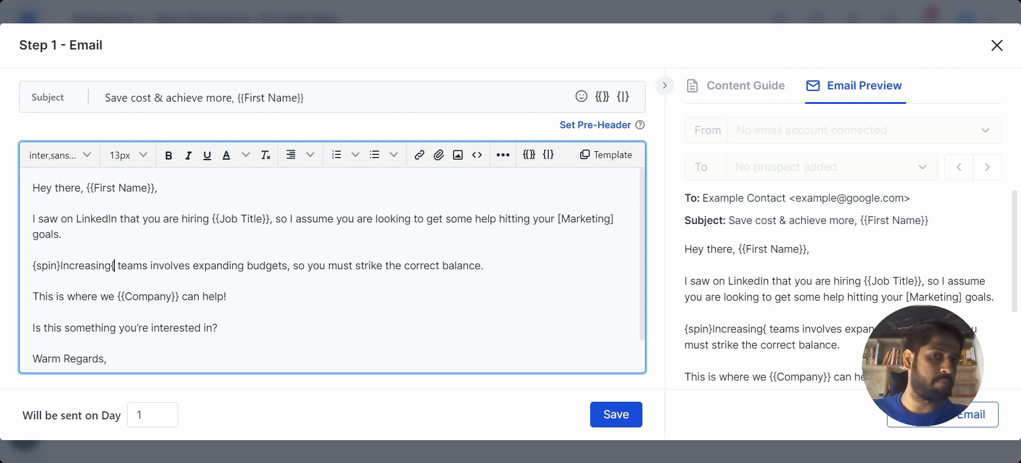
text(endspin)
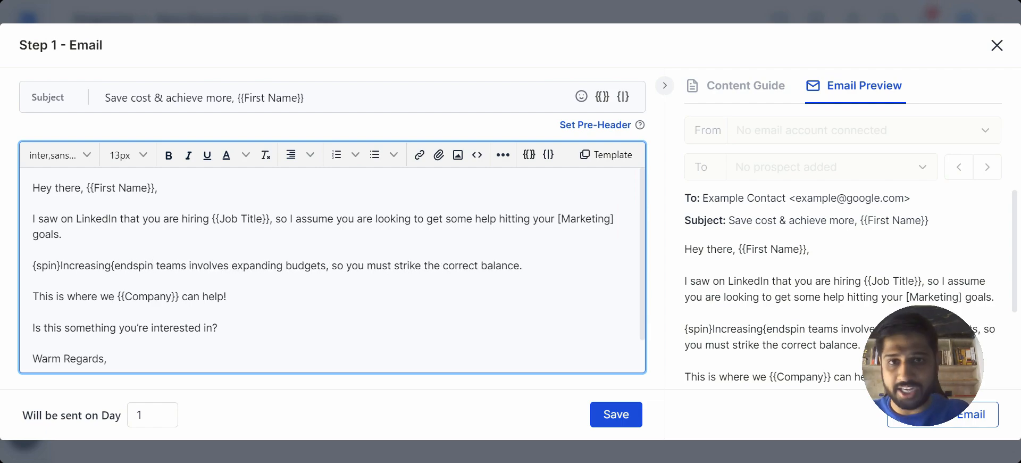
text(})
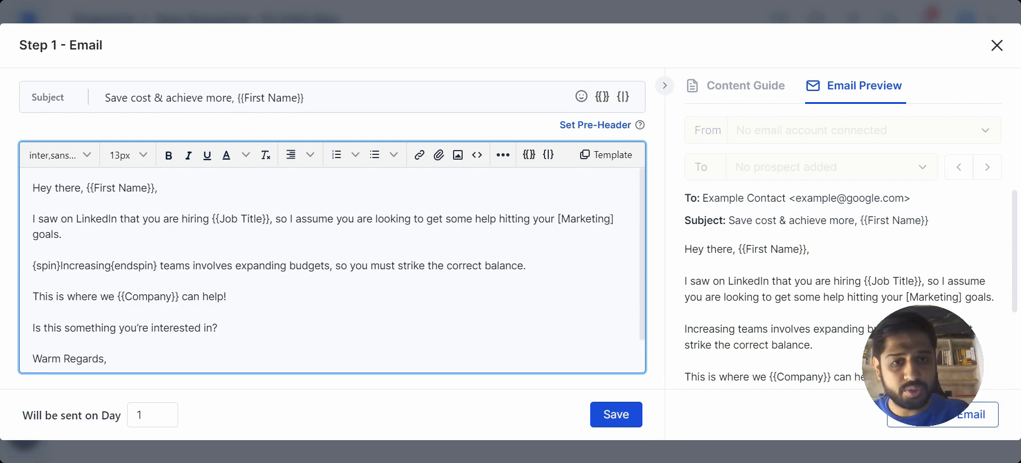
text(|growin)
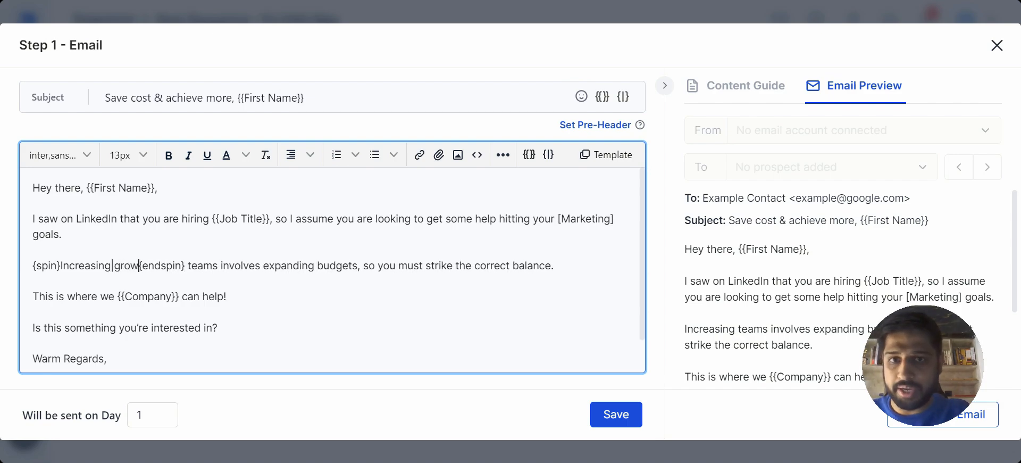
text(g|)
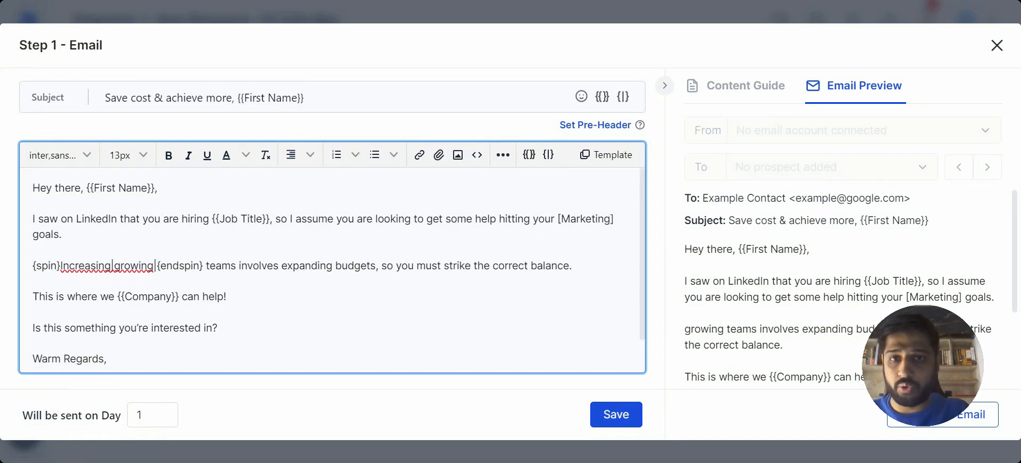
Add "growing" and "expanding" as pipe-separated spintax alternatives after "Increasing" and check the email preview.
text(expan)
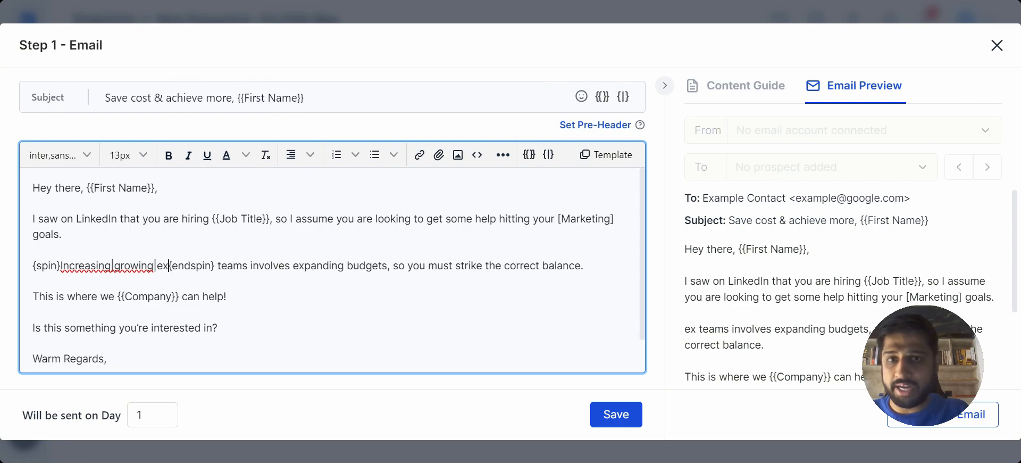
text(ding)
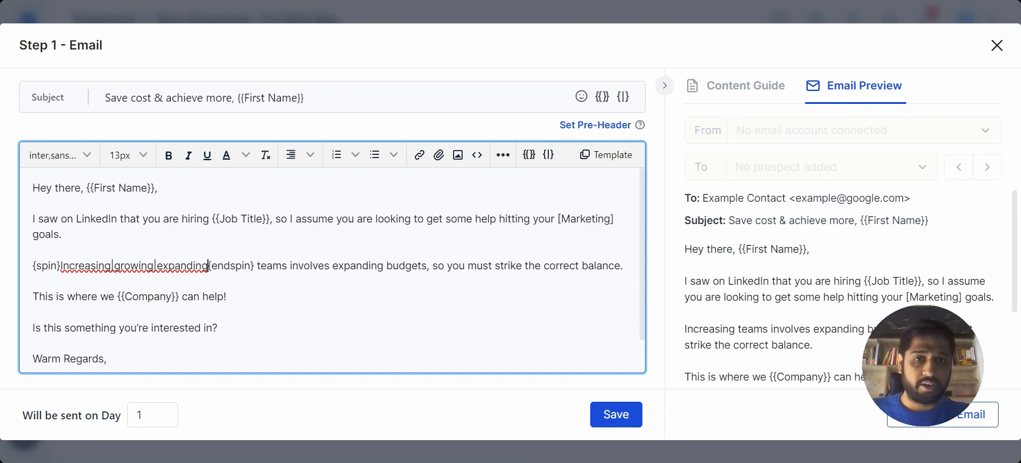
scroll(751, 279, down, 3)
scroll(750, 278, up, 3)
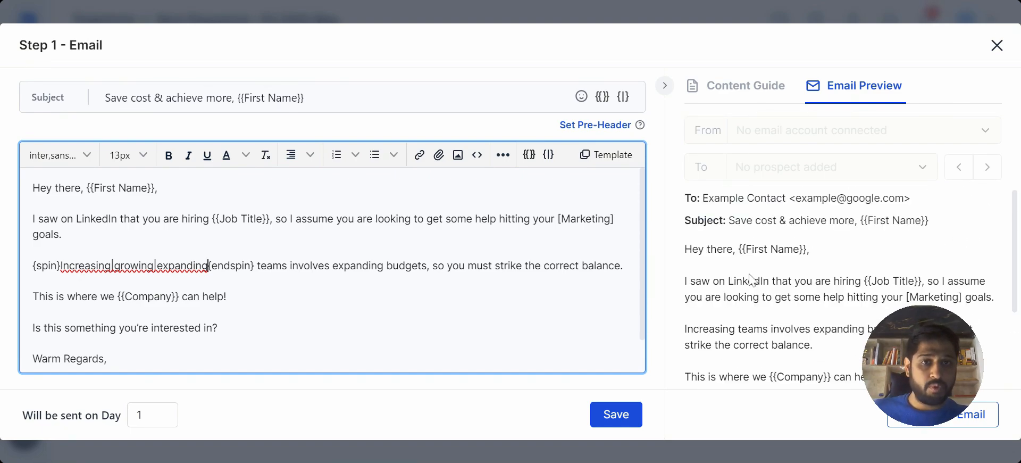
scroll(751, 280, down, 3)
scroll(751, 279, up, 3)
scroll(751, 279, down, 2)
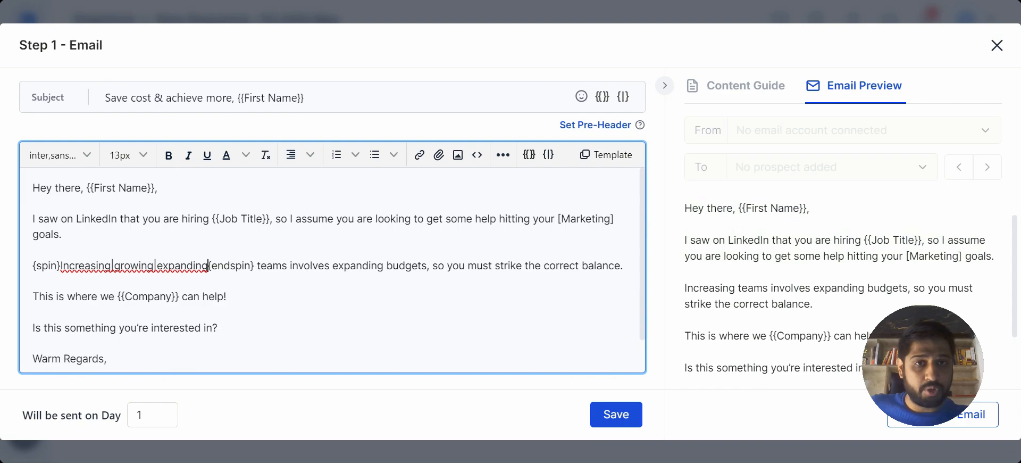
Replace the "[Your Name]" placeholder in the email's sign-off with the sender's first name.
scroll(751, 279, up, 2)
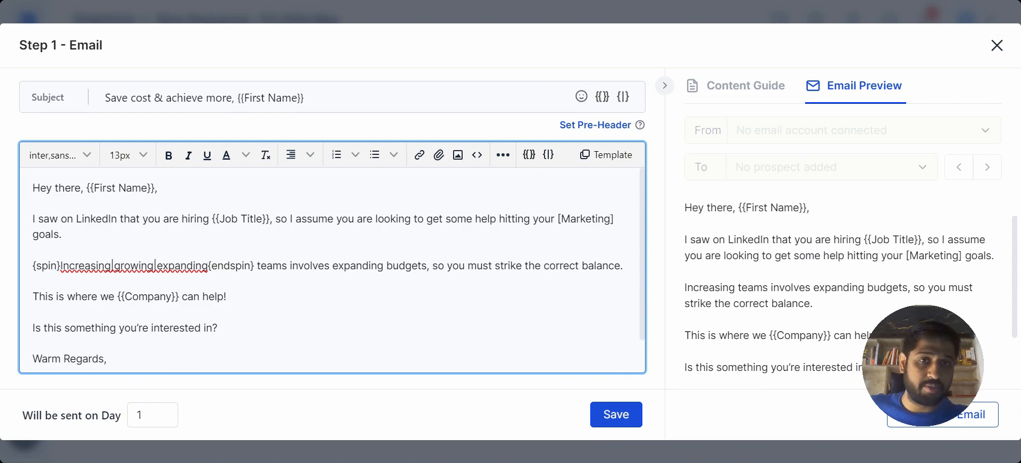
scroll(333, 270, down, 1)
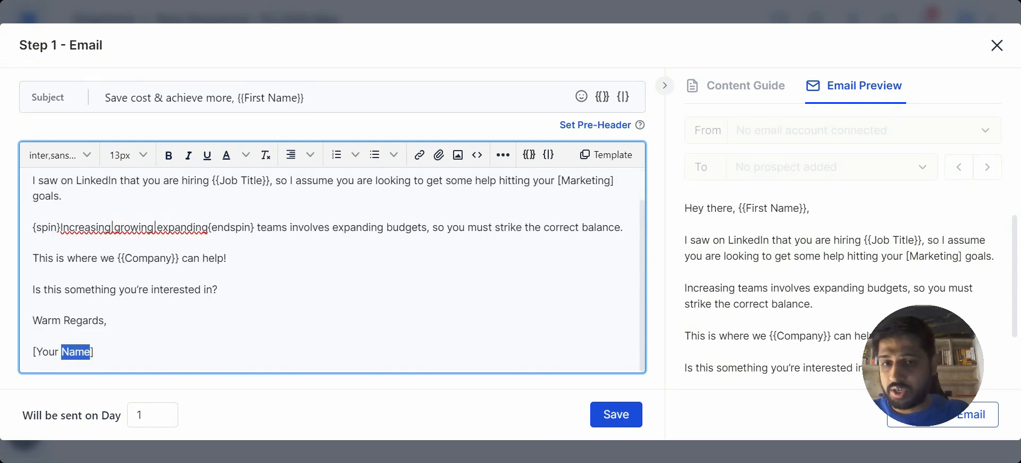
triple_click(77, 351)
text(Pritesh)
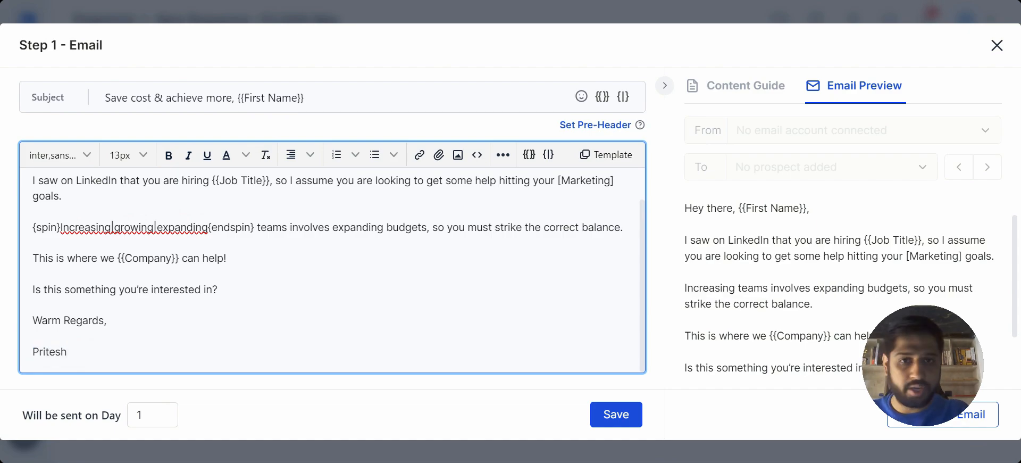
Check the email's scores in the content guide and remove the "[Marketing]" placeholder before "goals" in the email body.
click(759, 104)
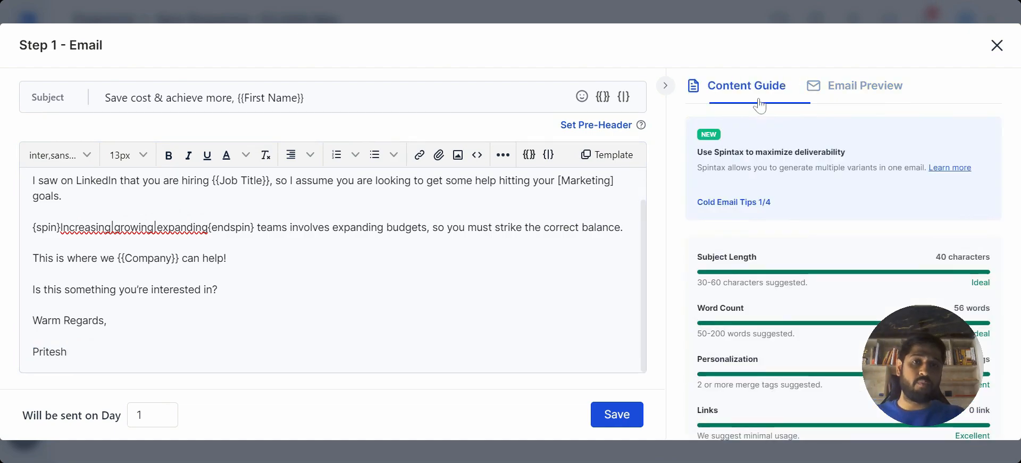
scroll(841, 266, down, 2)
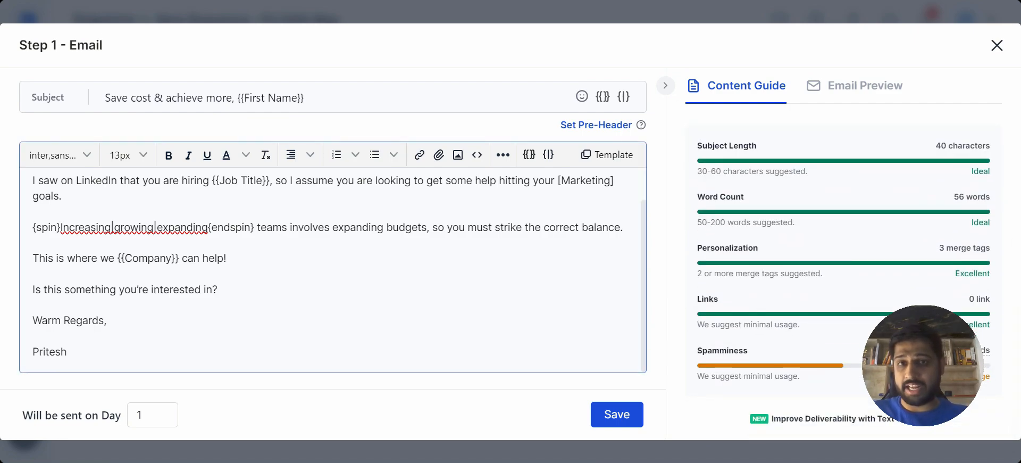
scroll(330, 266, up, 2)
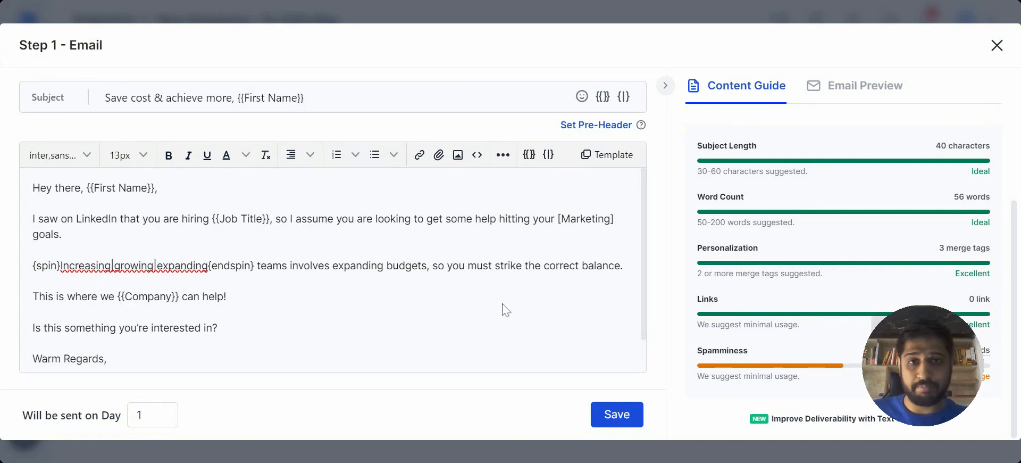
double_click(586, 219)
key(BackSpace)
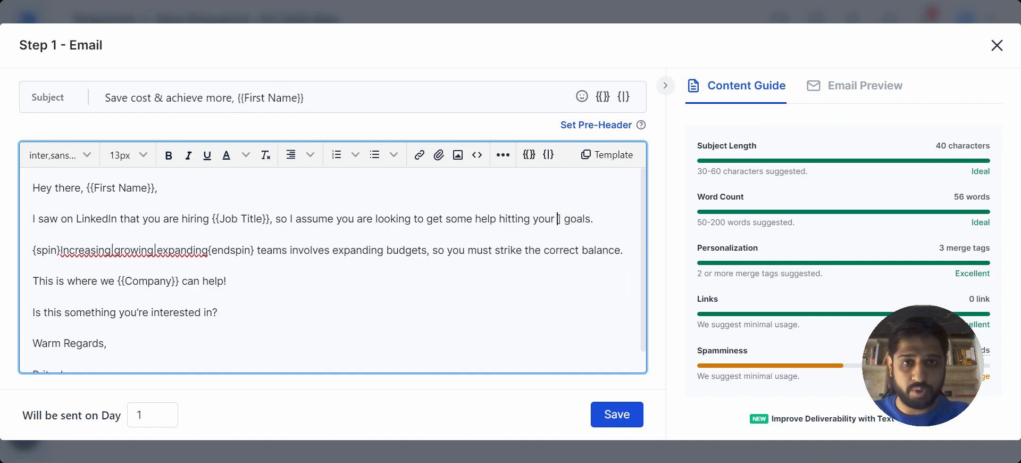
key(BackSpace)
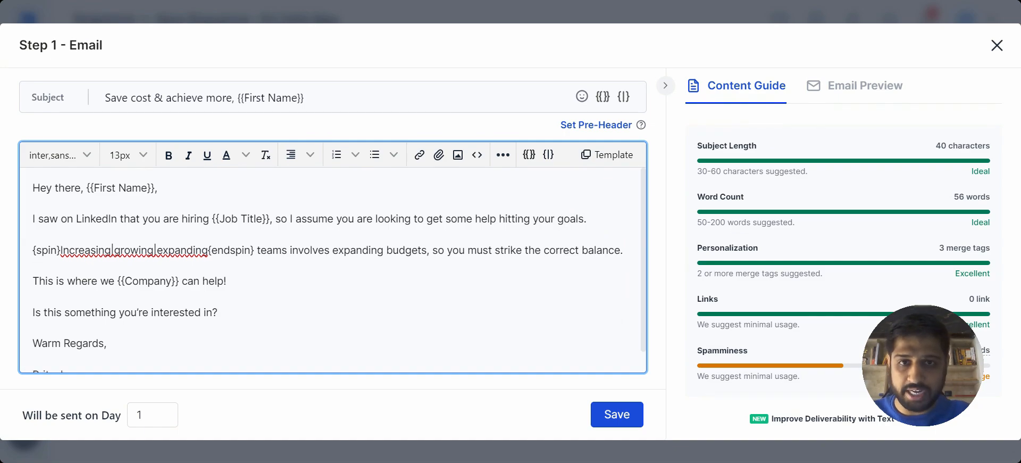
Replace "get" with "achieve" in the sentence about hitting goals and save the step 1 email.
double_click(435, 219)
text(ahie)
key(BackSpace)
key(BackSpace)
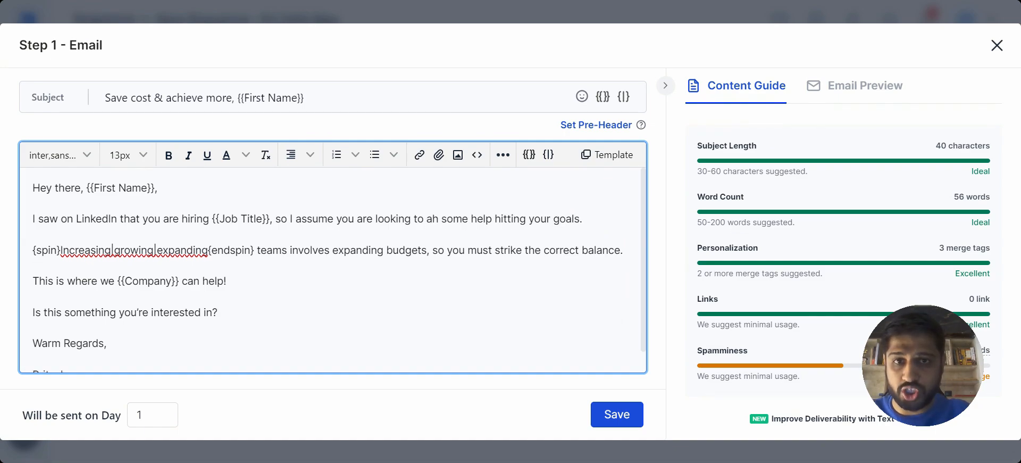
key(BackSpace)
text(chieve)
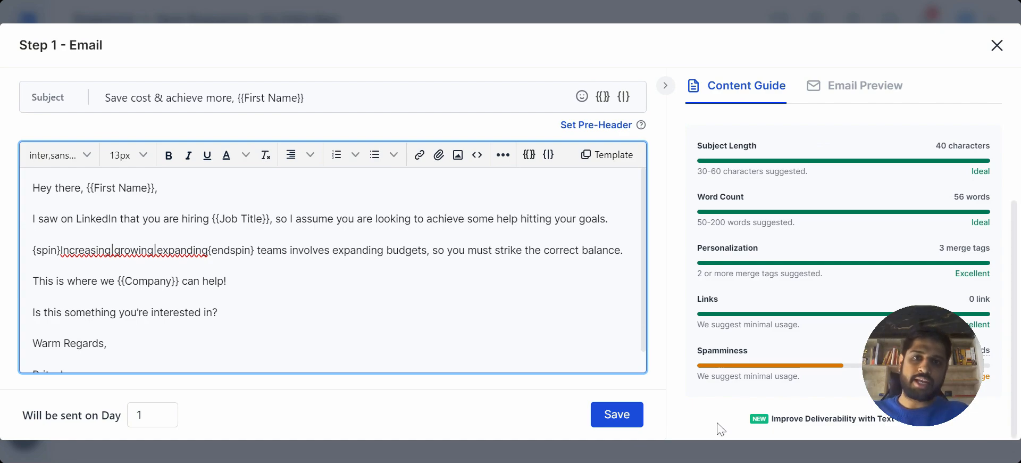
click(608, 420)
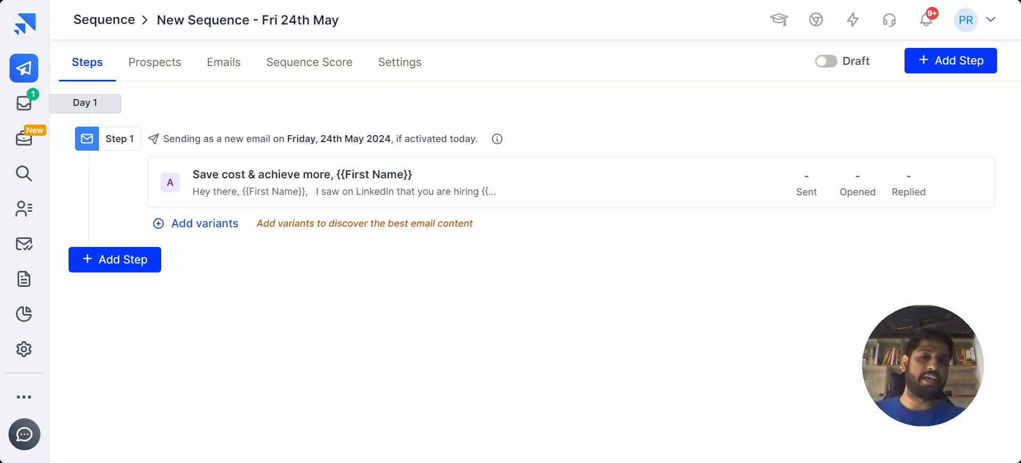
Add a step 2 email to the sequence using the "First follow-up" library template and save it.
click(133, 266)
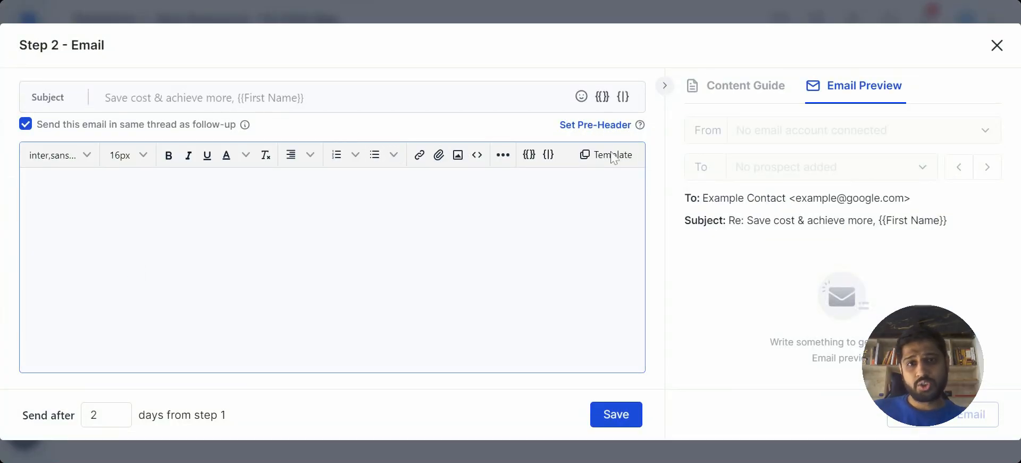
click(591, 155)
scroll(137, 266, down, 20)
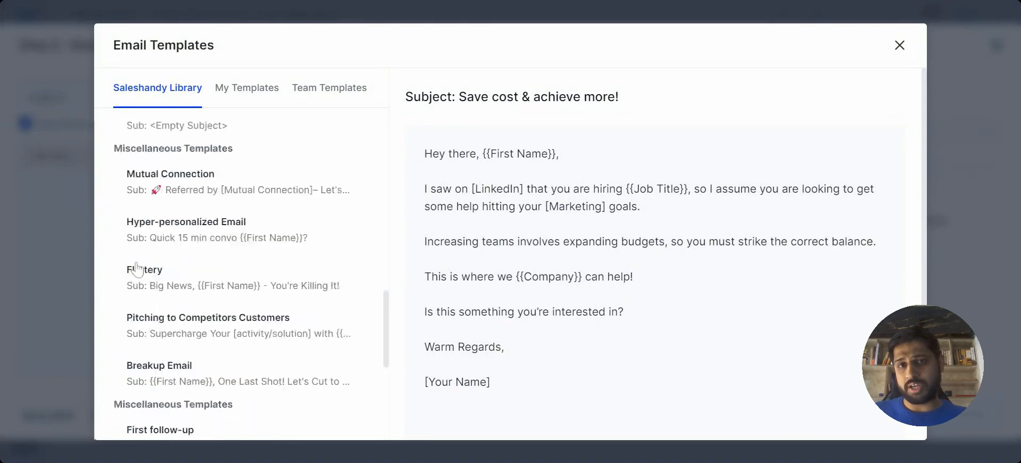
click(211, 227)
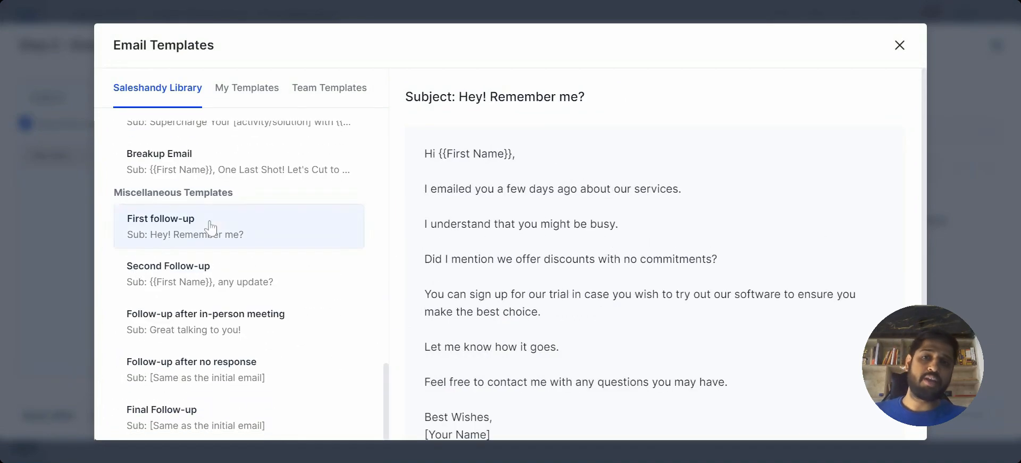
scroll(396, 282, down, 3)
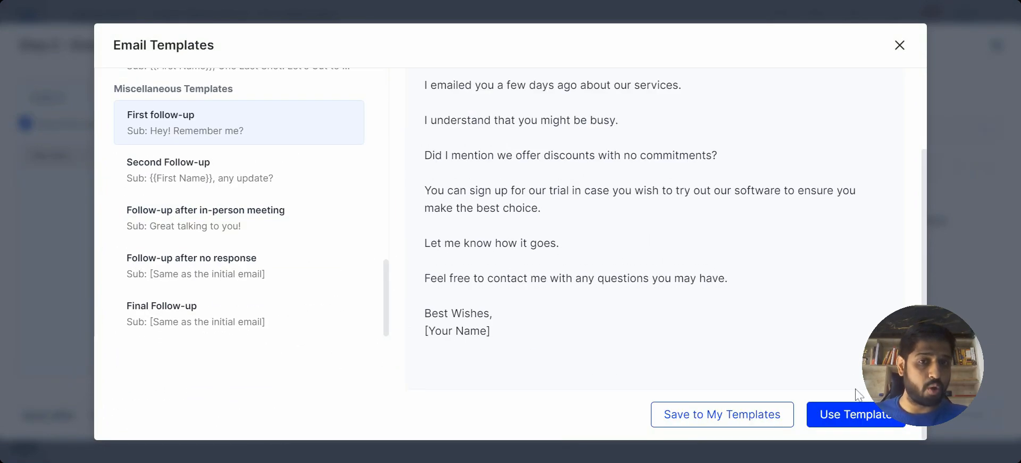
click(848, 414)
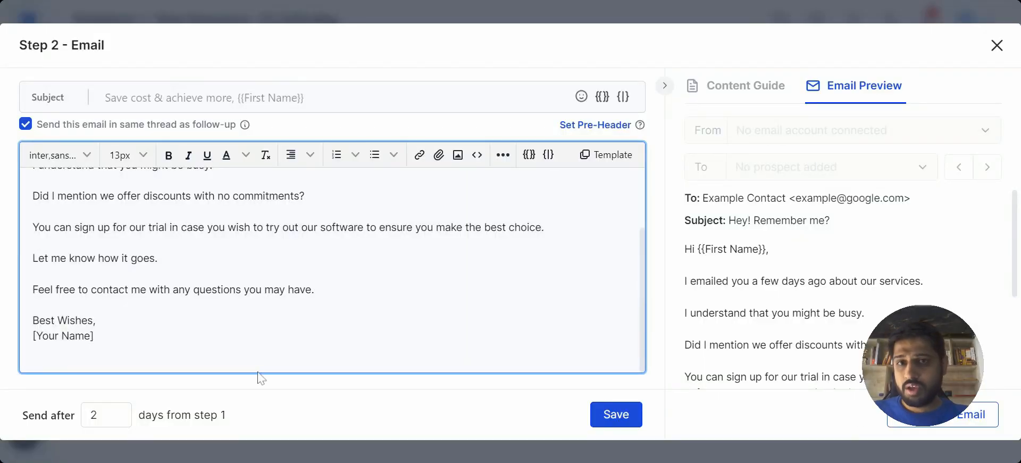
scroll(330, 271, up, 3)
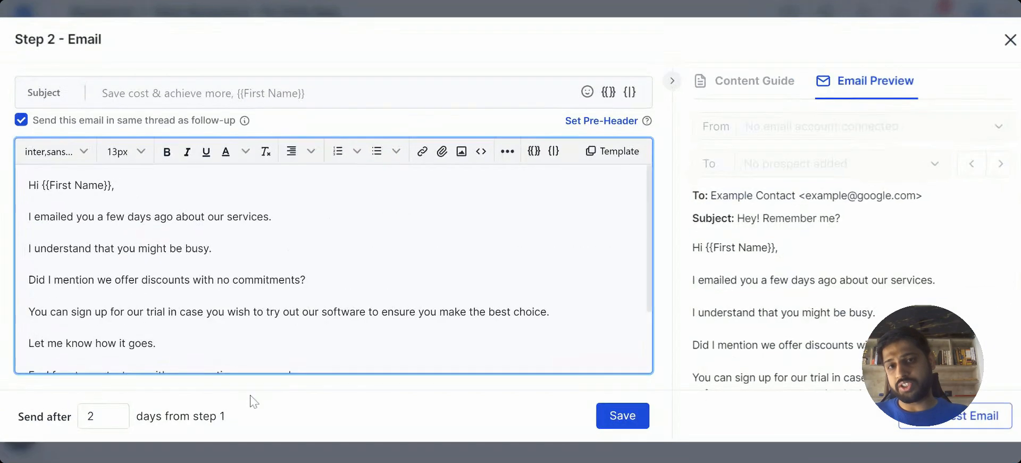
click(635, 421)
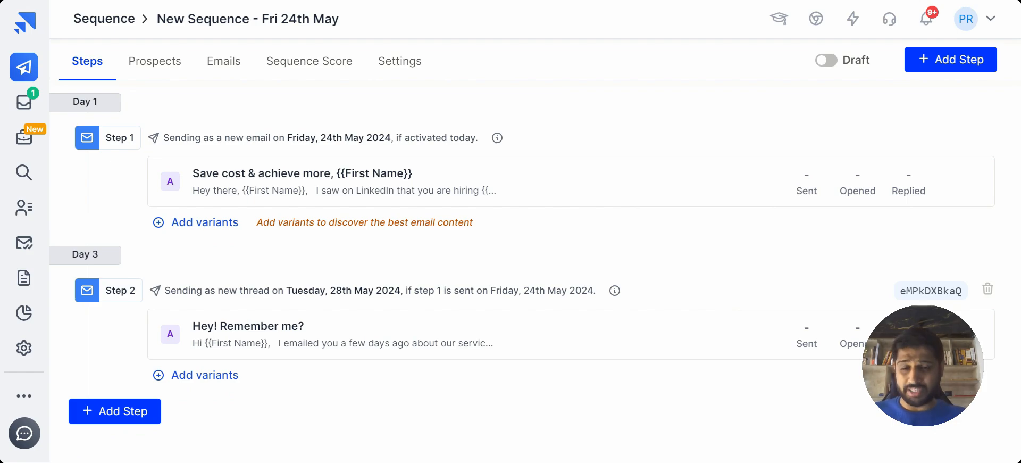
Add an email variant to step 1 using the "Addressing pain points" library template and save it.
click(205, 222)
click(585, 154)
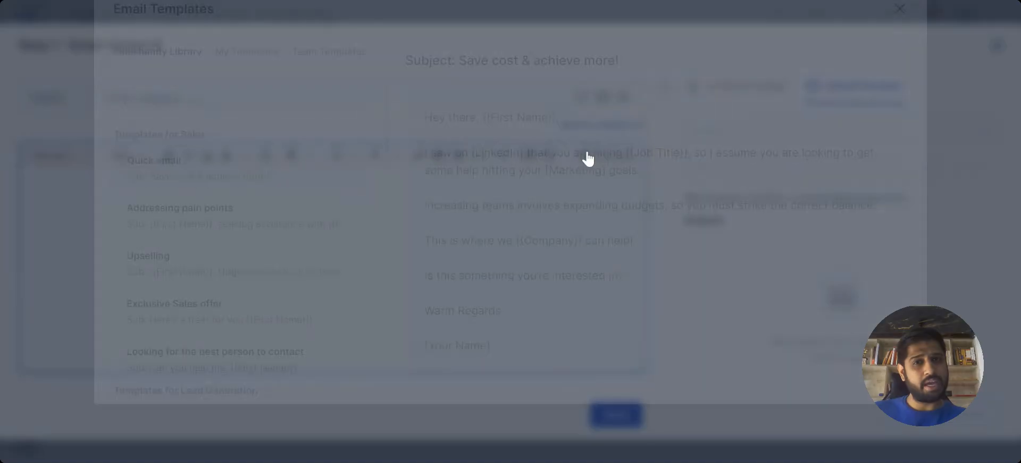
click(217, 255)
scroll(620, 319, down, 2)
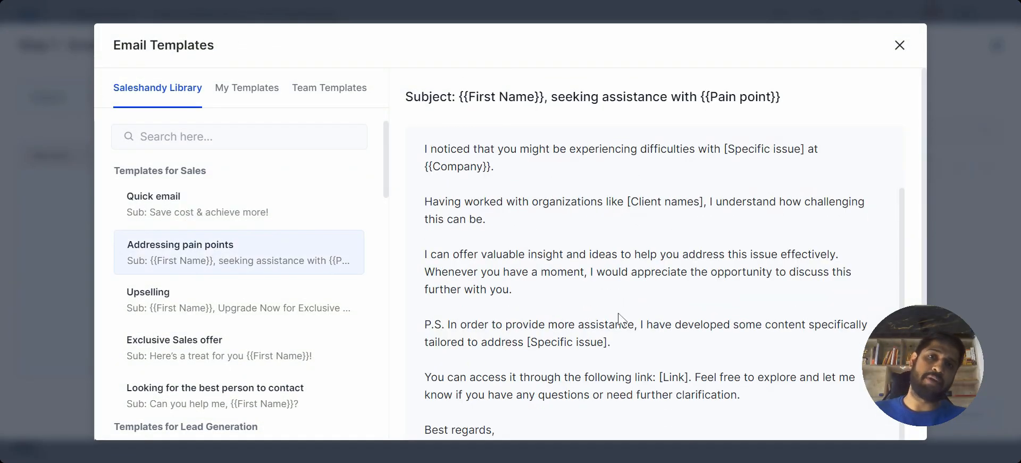
scroll(654, 276, down, 3)
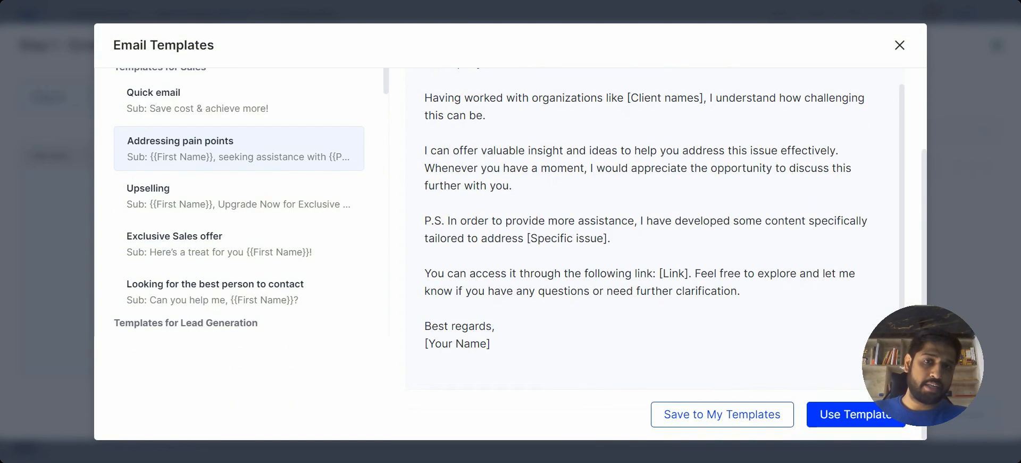
click(869, 426)
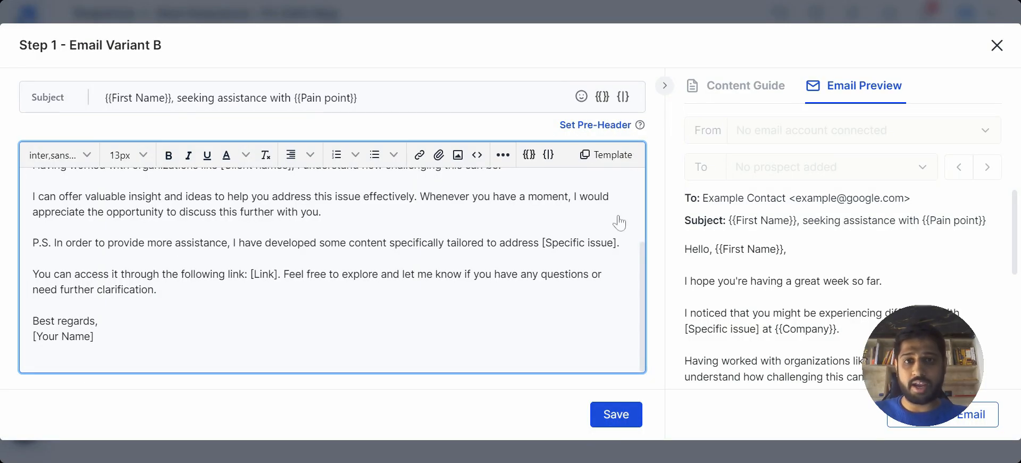
click(623, 412)
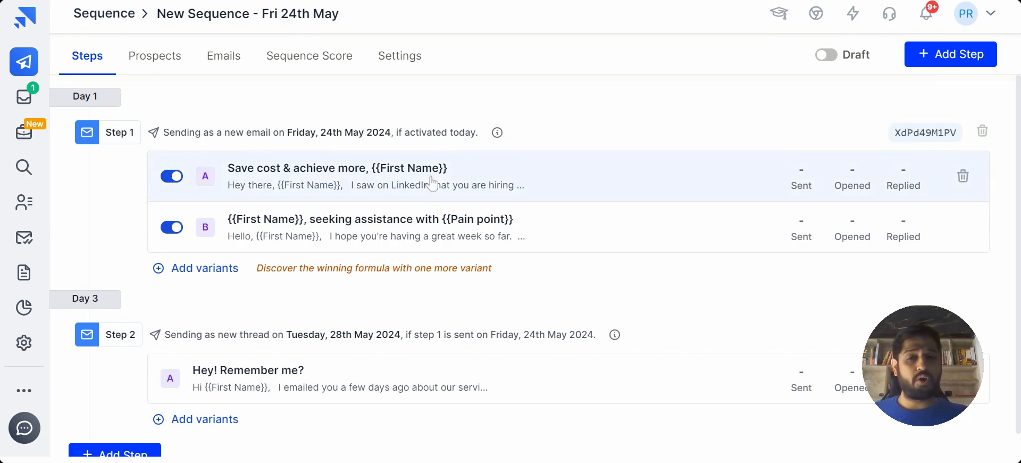
View the sequence's prospects page and examine the available options for adding prospects.
click(134, 58)
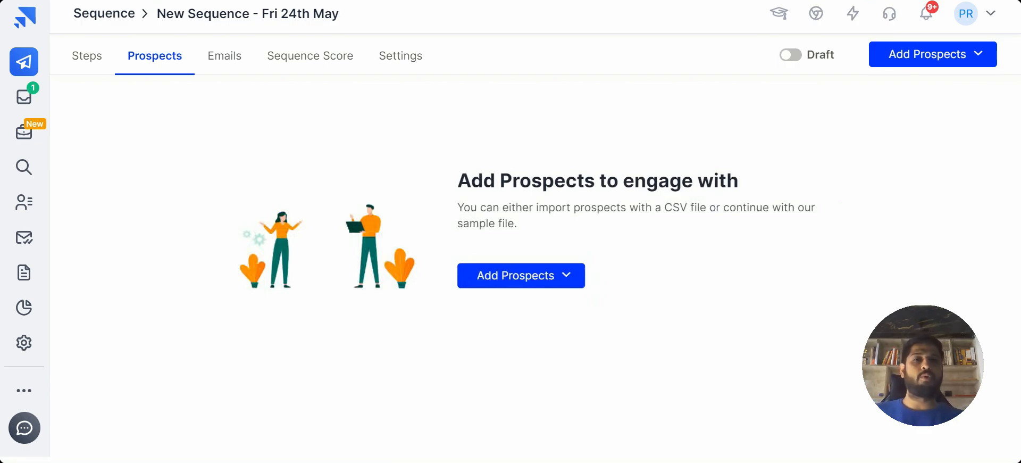
click(576, 284)
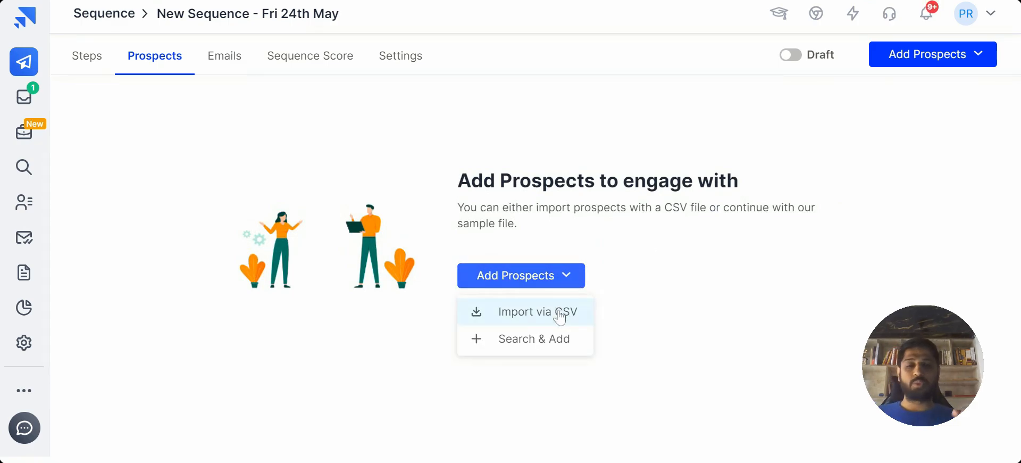
click(741, 268)
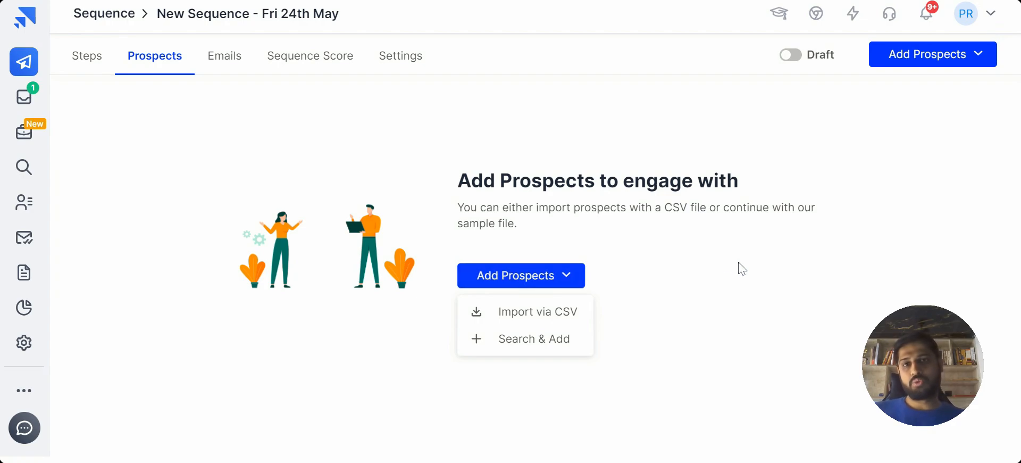
Open Lead Finder and apply the saved filter "Lead generation > IT > ICP 1".
click(24, 167)
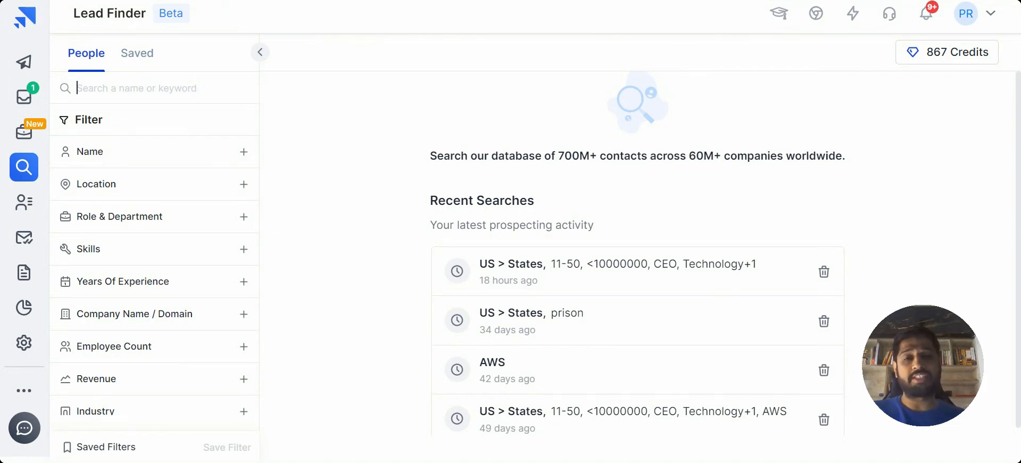
scroll(146, 246, down, 3)
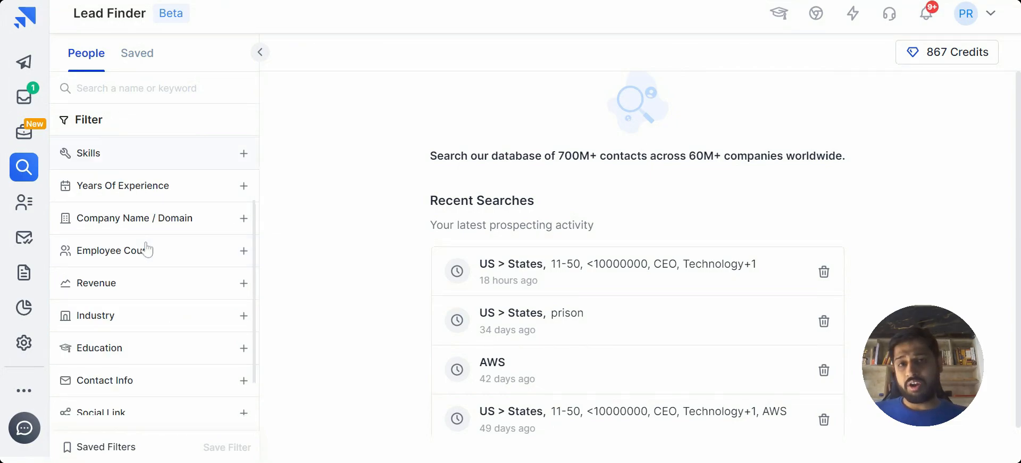
click(136, 449)
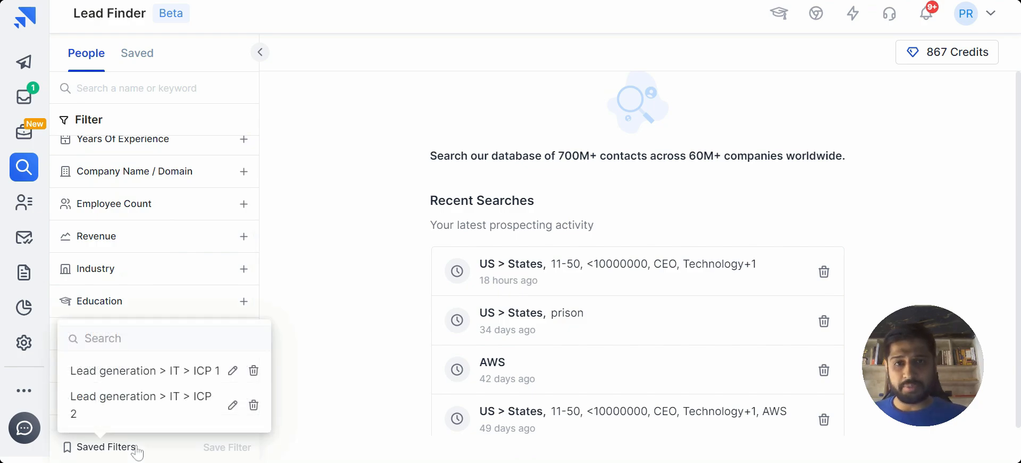
click(167, 371)
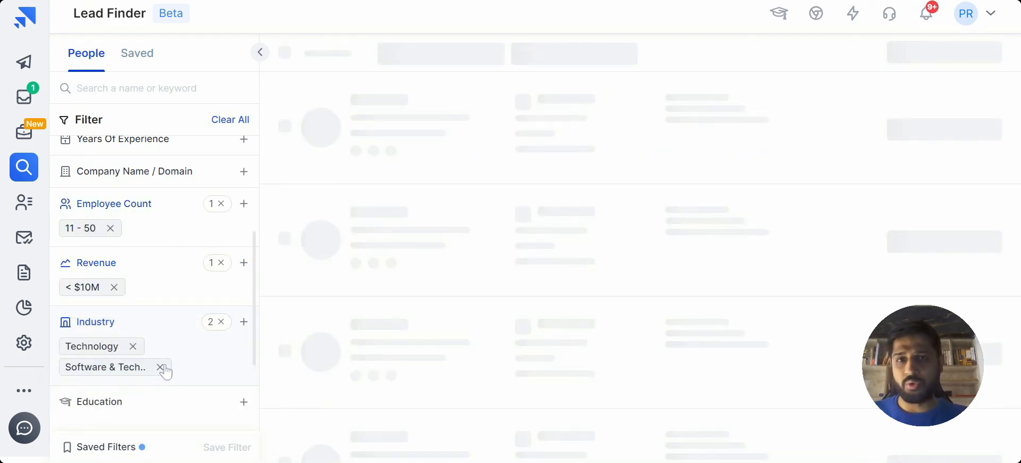
Review the applied location, role, employee count, revenue and industry filters alongside the list of matching leads.
scroll(165, 298, up, 4)
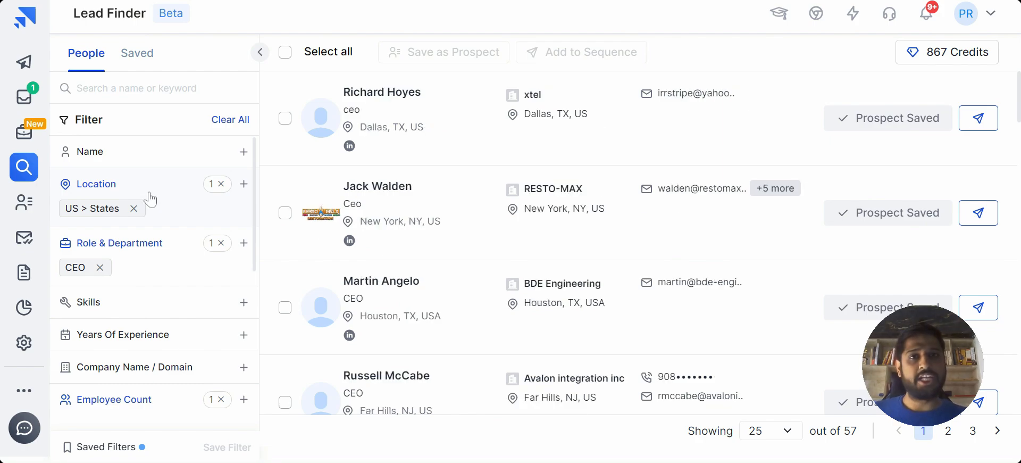
scroll(119, 338, down, 2)
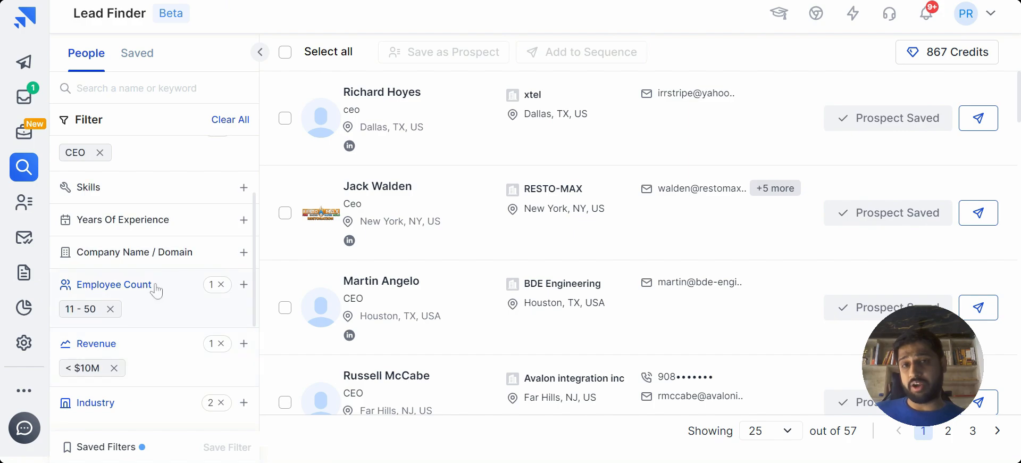
scroll(157, 289, down, 3)
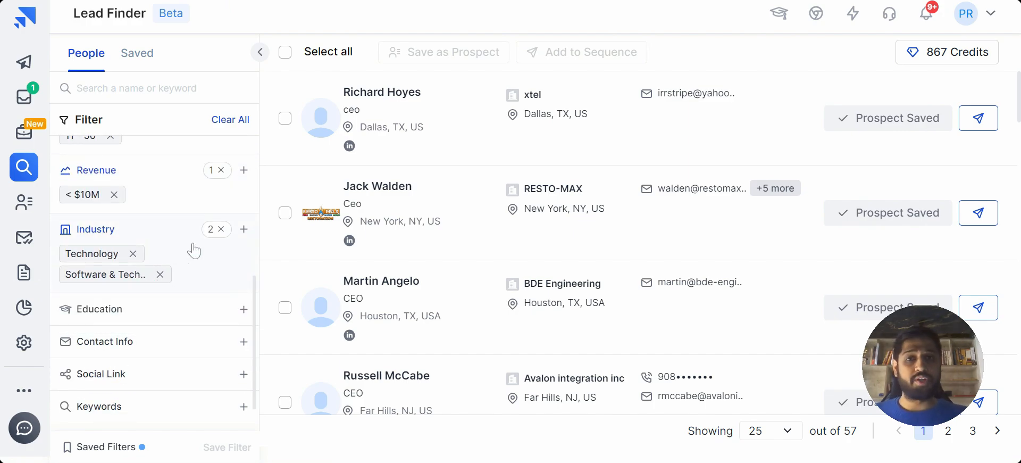
scroll(195, 250, down, 1)
scroll(195, 250, up, 5)
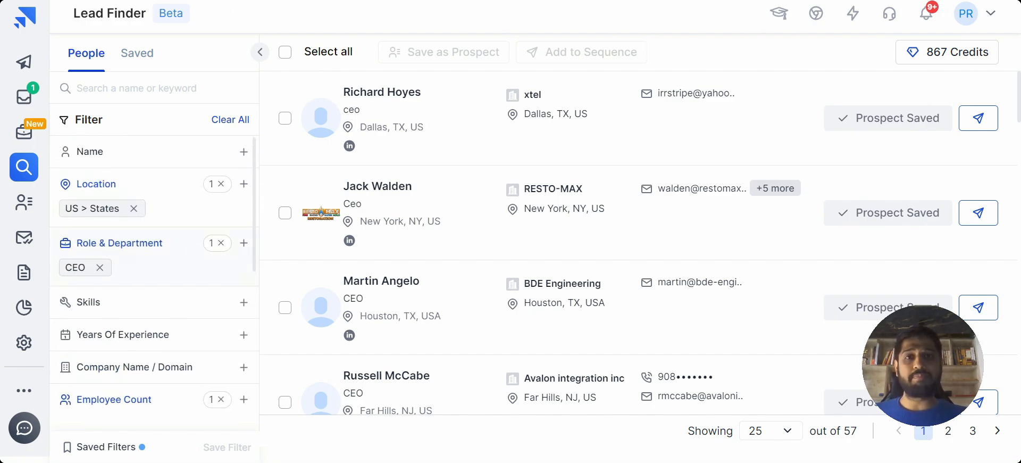
mouse_move(470, 221)
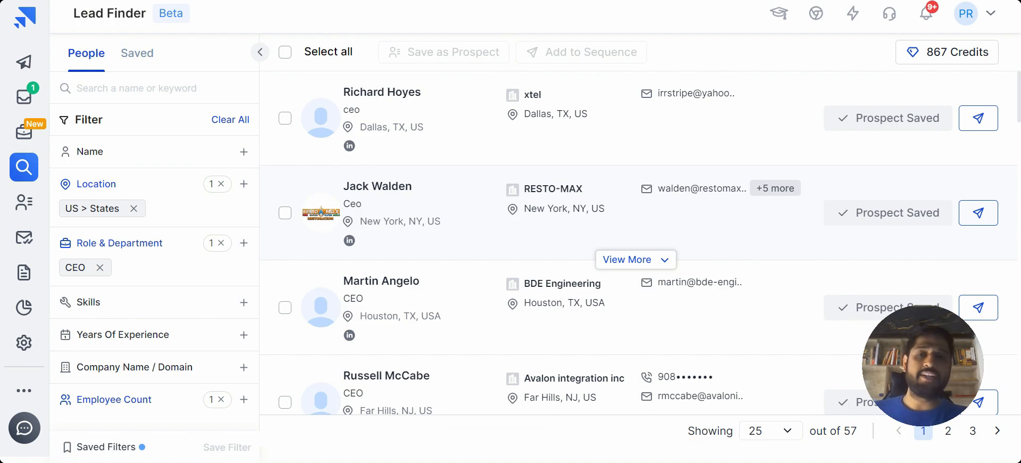
Examine the options for adding the first lead or all listed leads to a sequence without adding any.
click(987, 118)
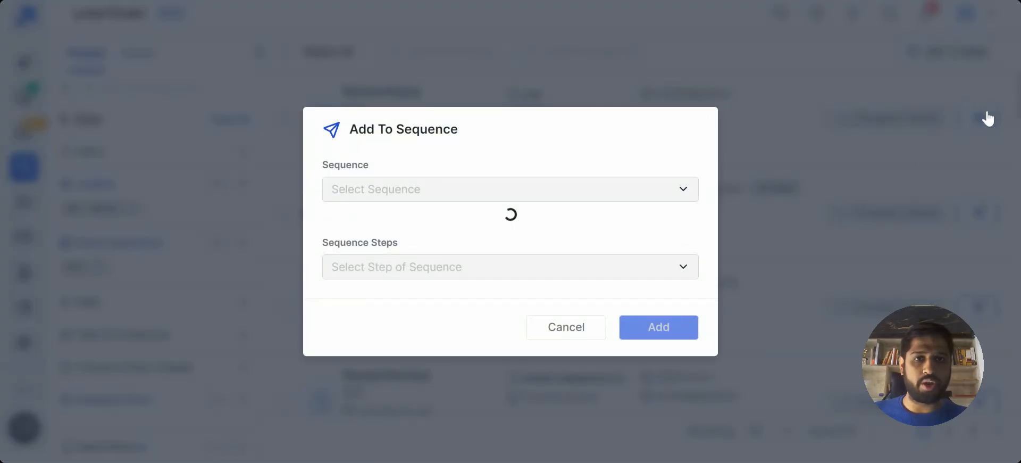
click(490, 208)
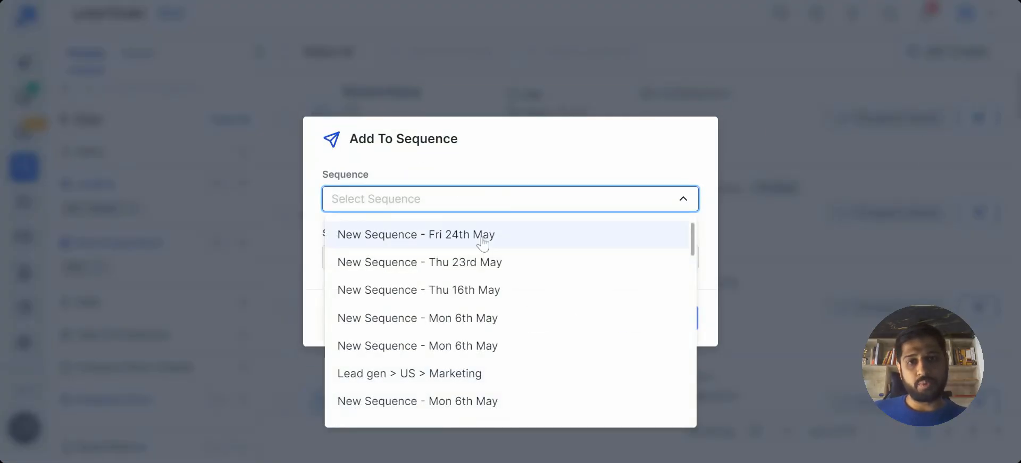
click(636, 140)
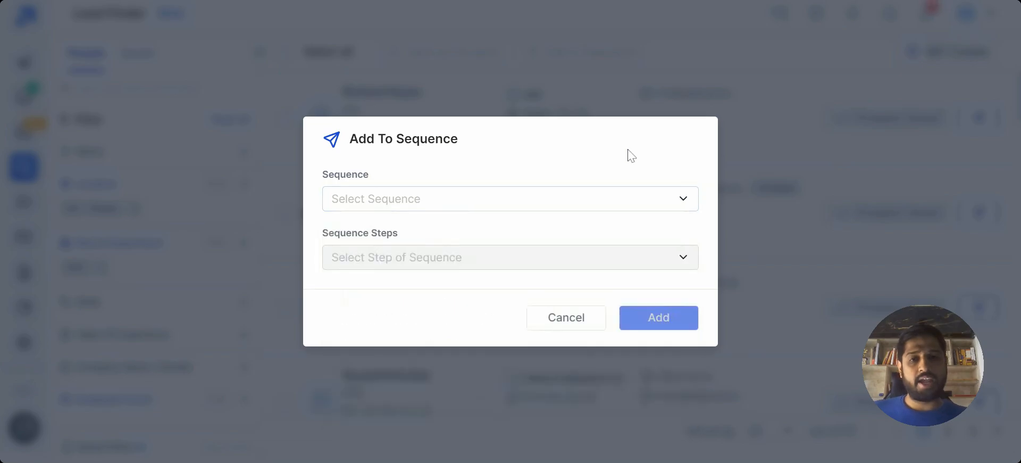
click(579, 324)
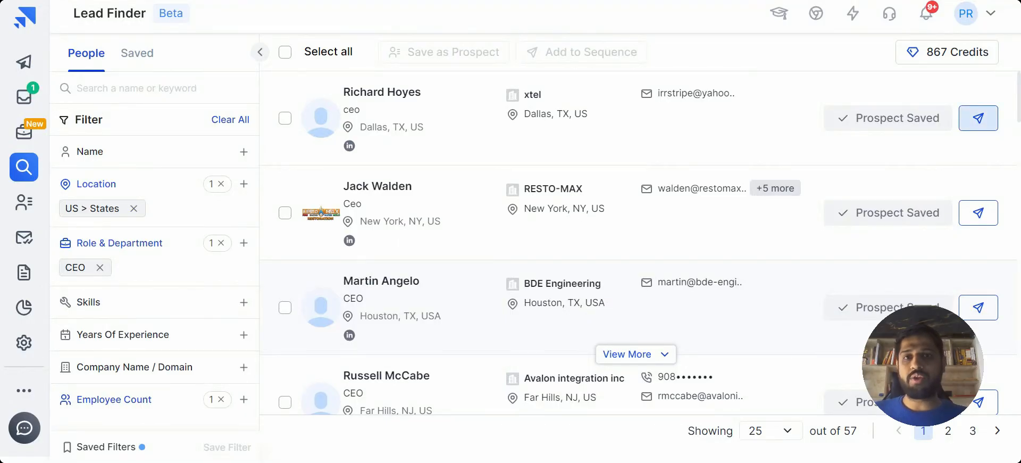
click(284, 53)
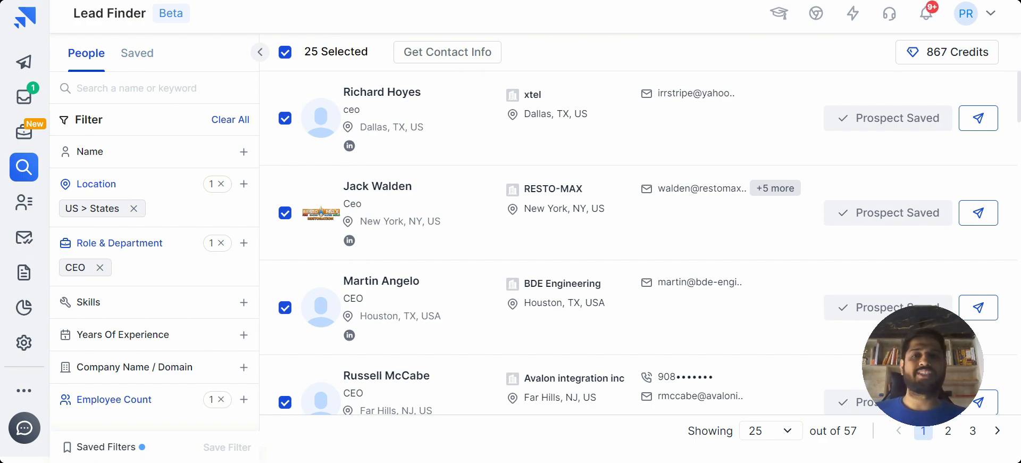
click(285, 53)
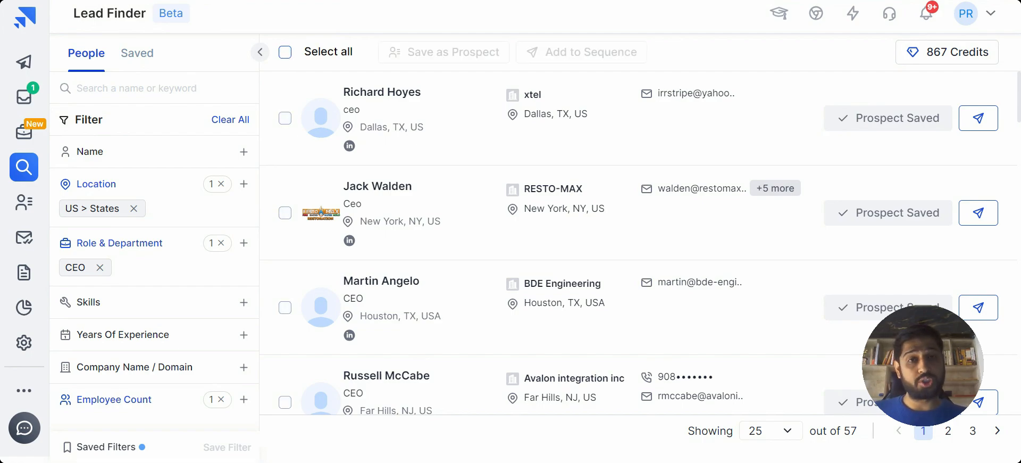
click(22, 74)
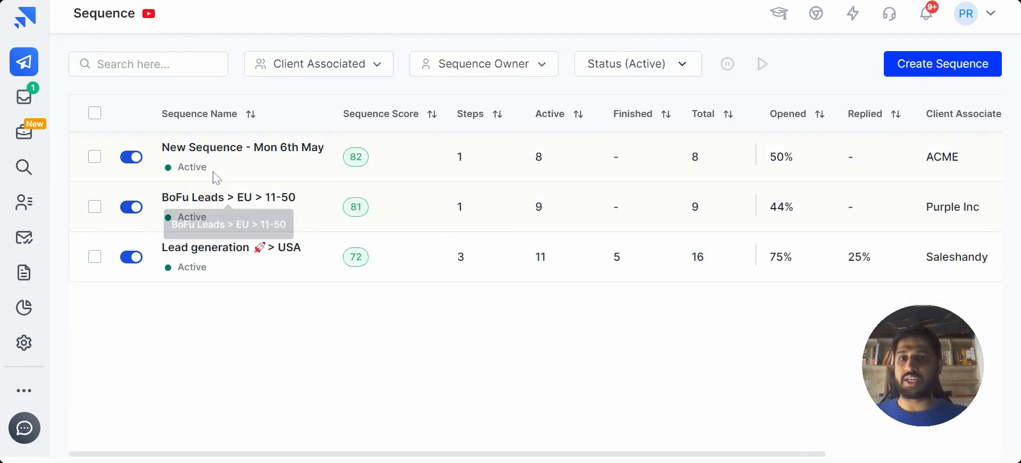
click(201, 147)
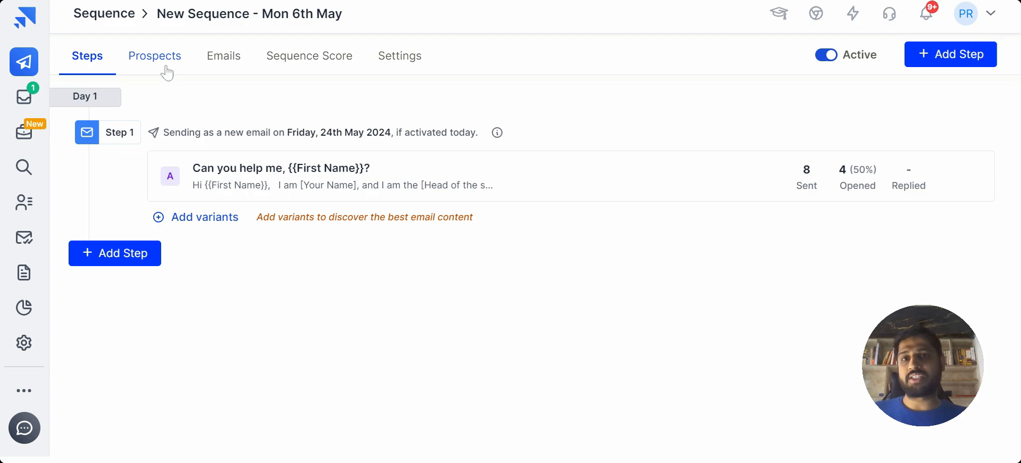
click(165, 71)
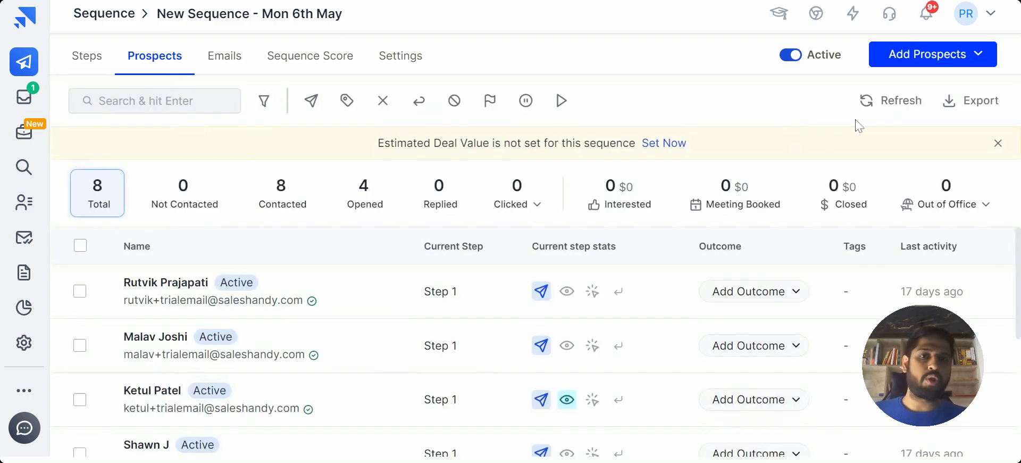
click(983, 64)
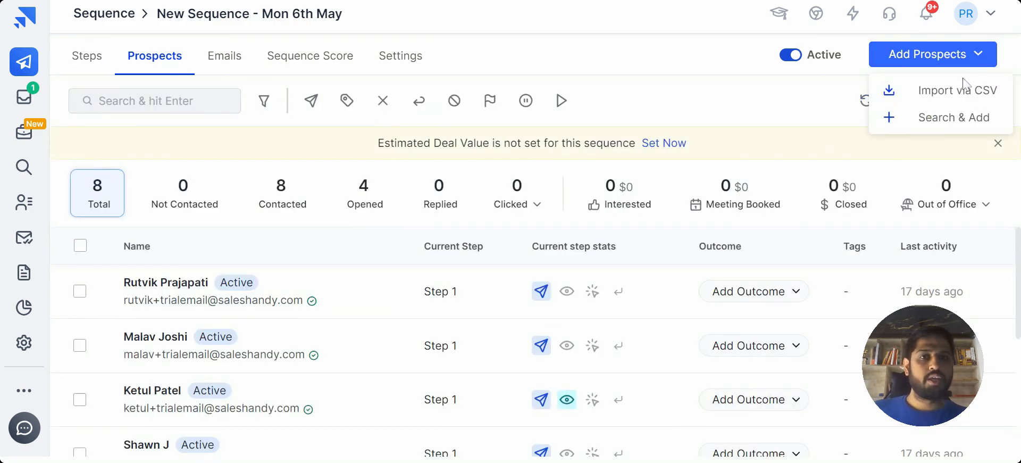
click(964, 86)
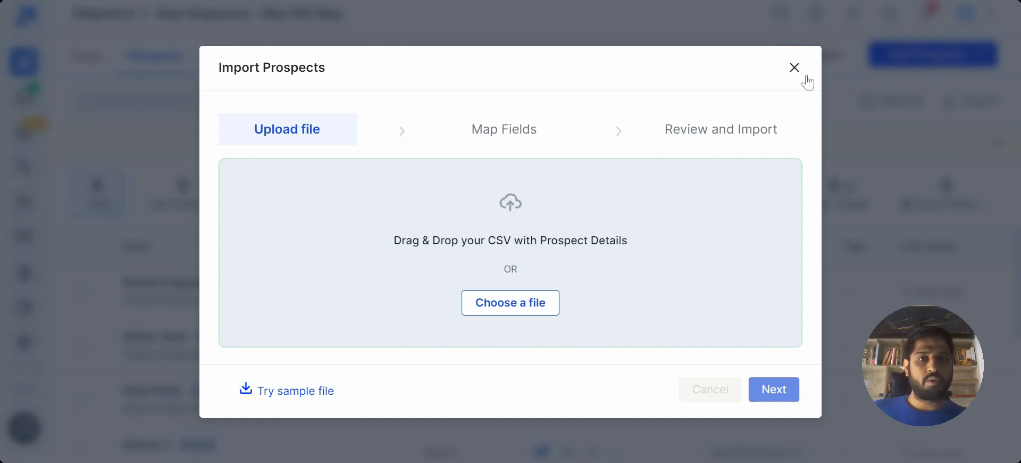
click(794, 64)
Change the sequence list's status filter from Active, and open the prospects page of "New Sequence - Fri 24th May".
click(18, 67)
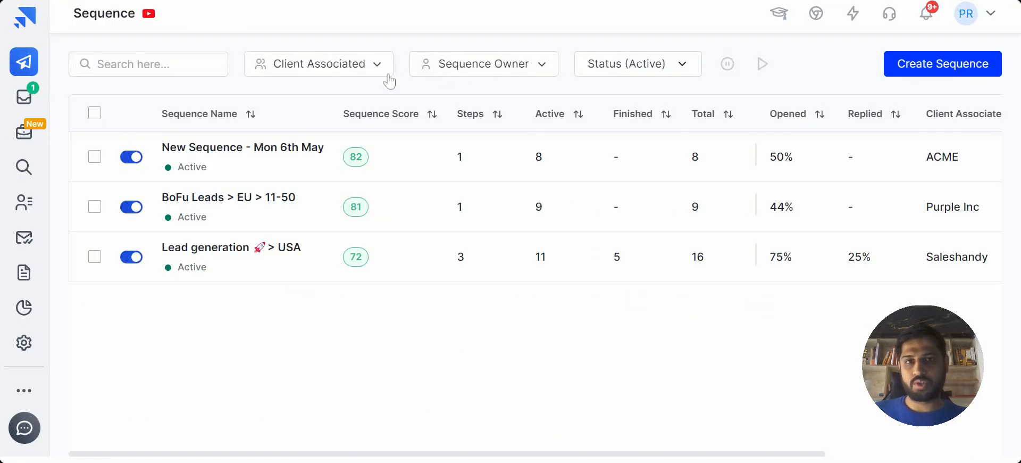
click(640, 68)
click(621, 110)
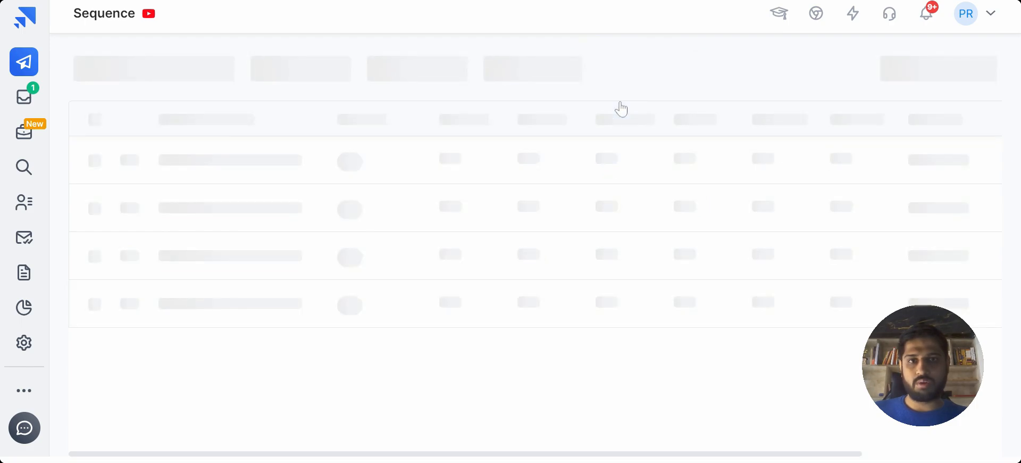
click(213, 147)
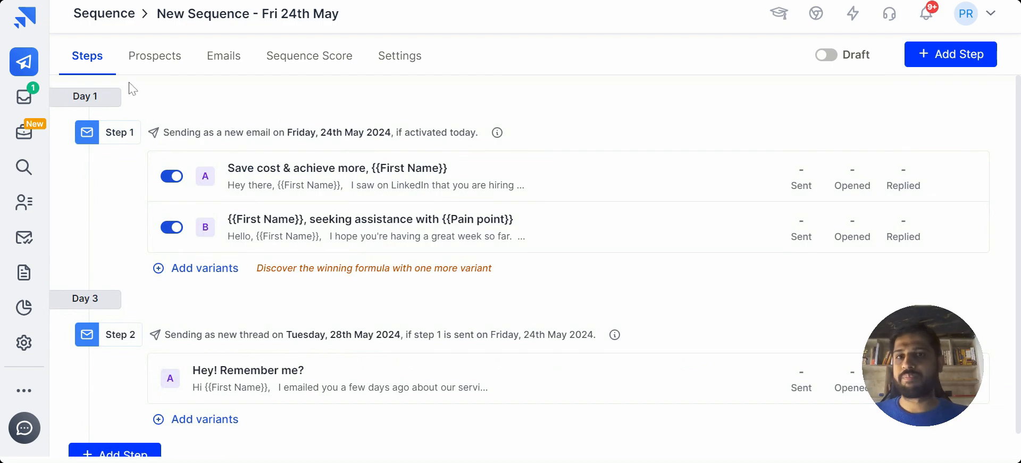
click(142, 65)
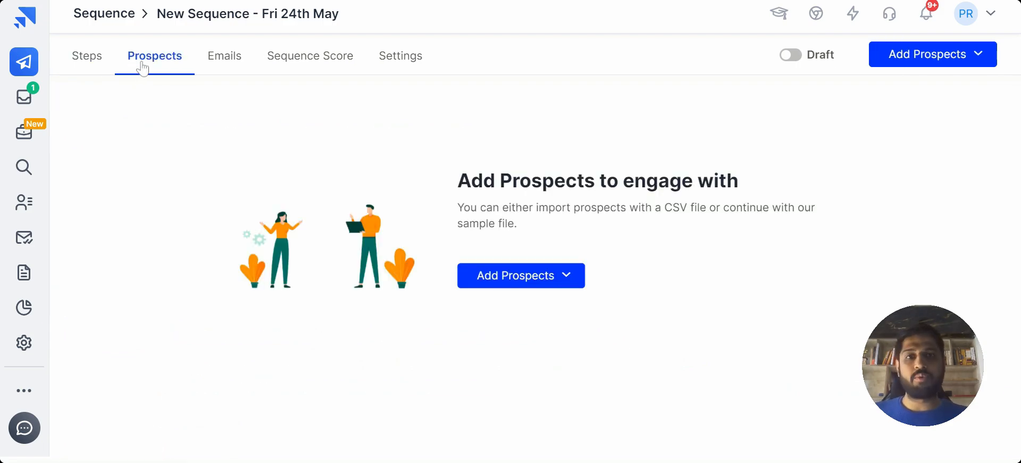
Start a CSV prospect import with the file "sh-sample-csv (73).csv" and proceed to field mapping.
click(556, 270)
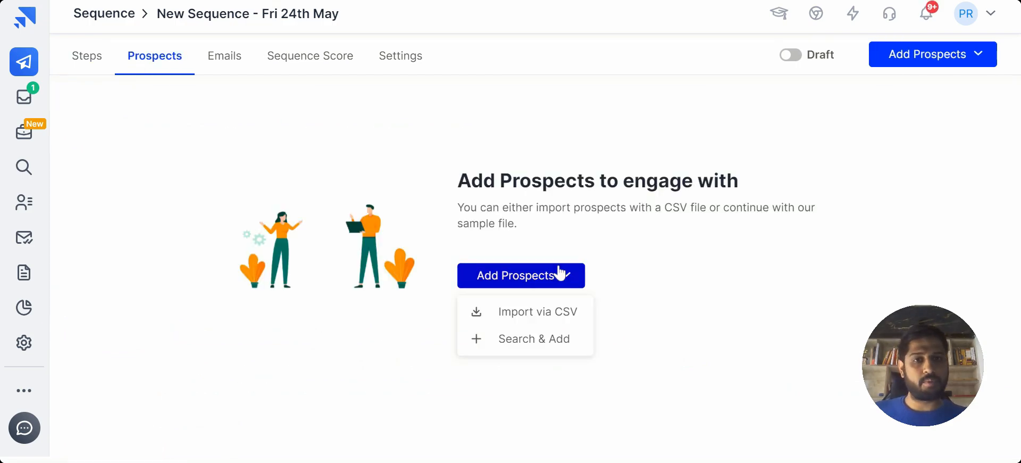
click(537, 318)
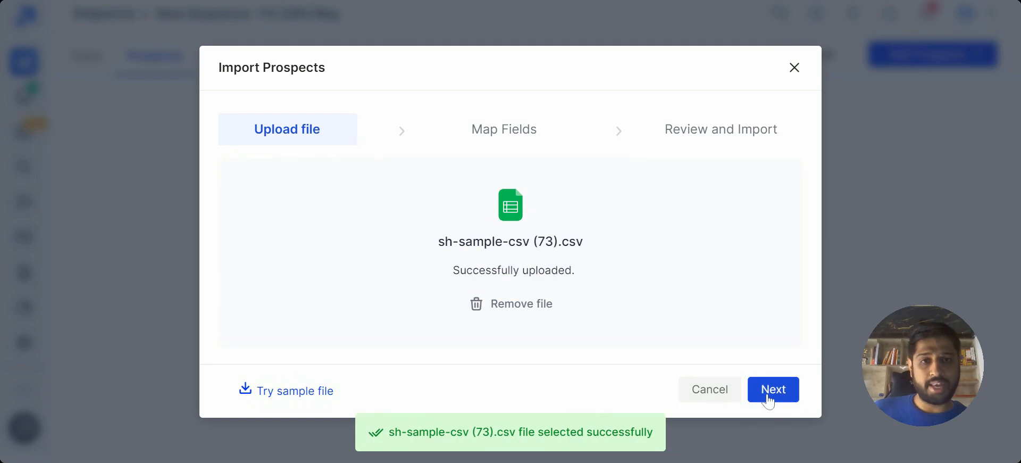
click(770, 392)
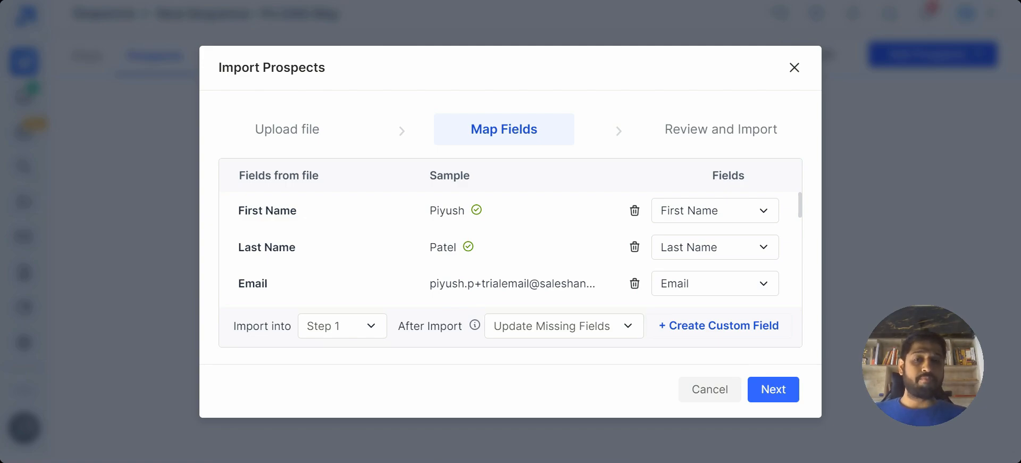
Review how the CSV columns map to prospect fields, including LinkedIn, Icebreaker and the company and location fields.
scroll(745, 276, down, 10)
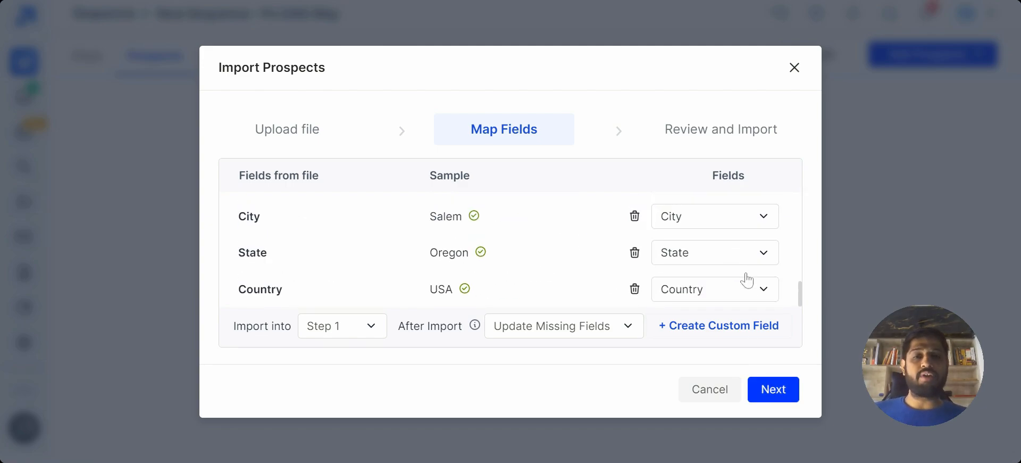
scroll(747, 279, up, 10)
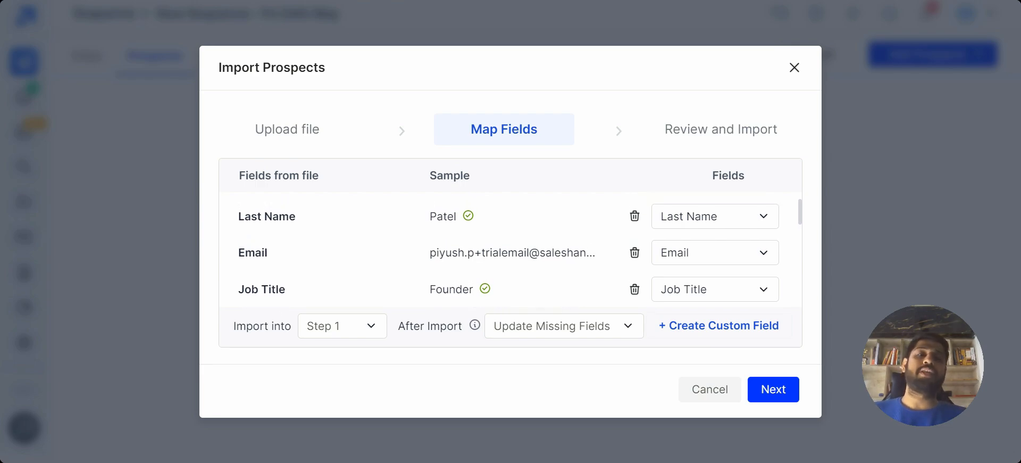
scroll(611, 267, down, 2)
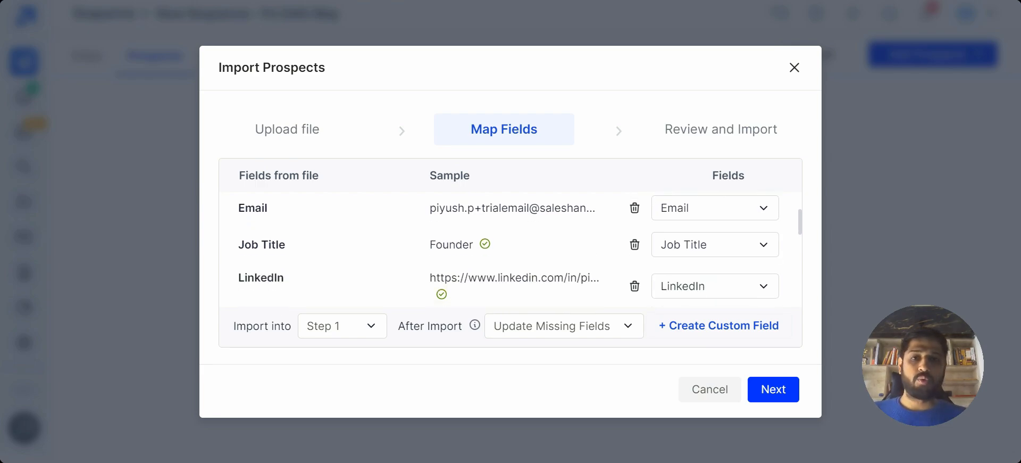
scroll(291, 268, down, 2)
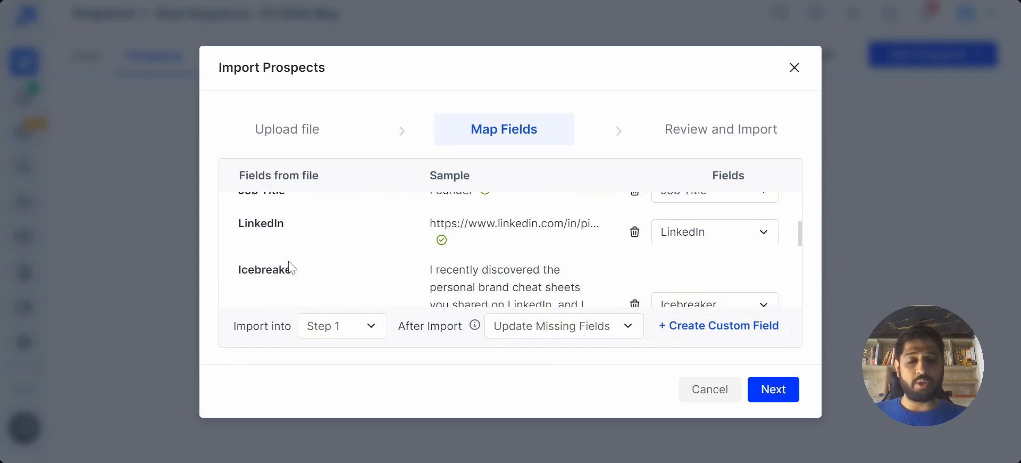
double_click(261, 222)
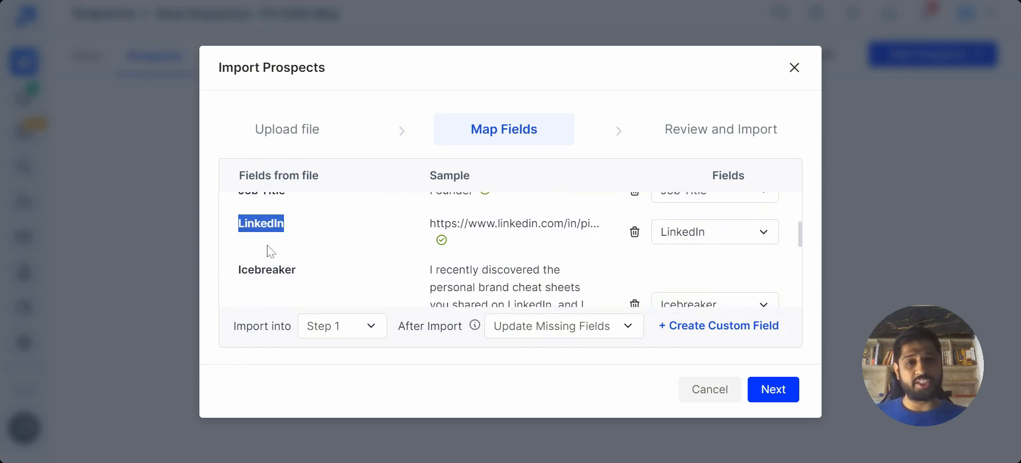
double_click(276, 270)
scroll(276, 270, down, 1)
scroll(509, 250, down, 1)
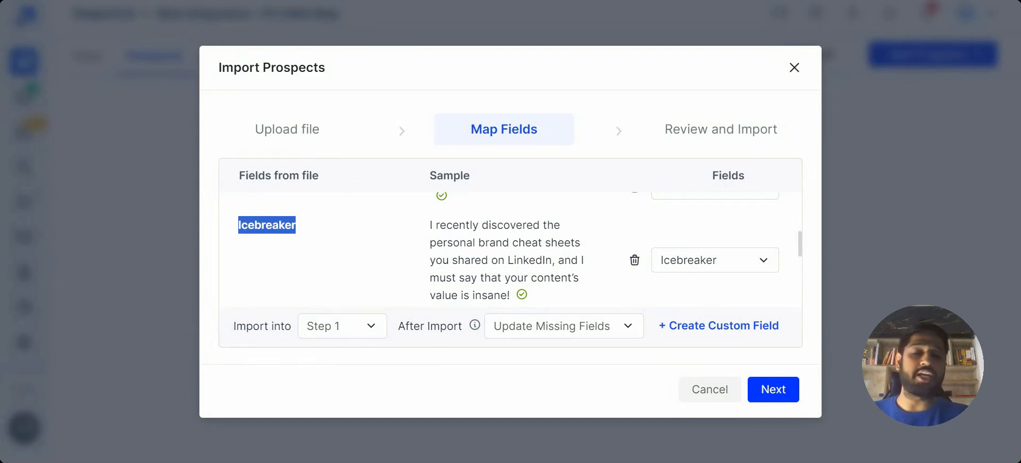
scroll(509, 250, down, 5)
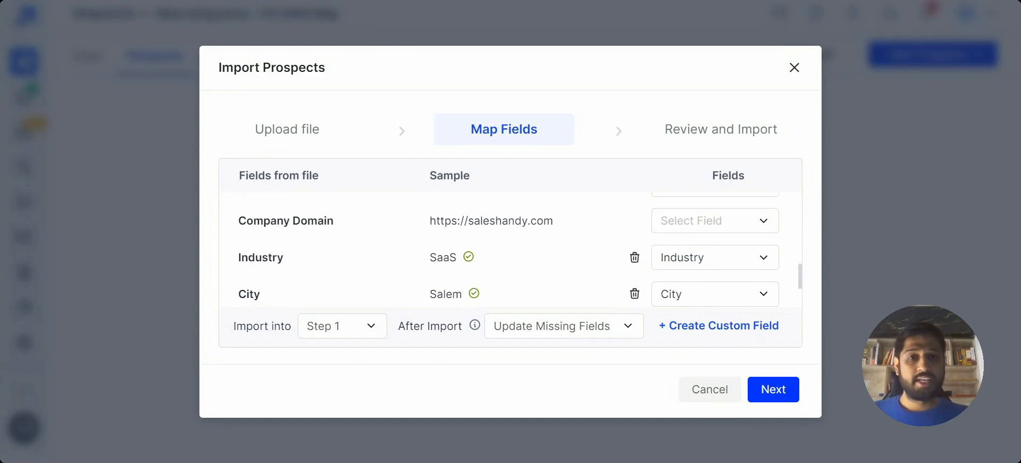
Accept the field mapping, import the prospects without email verification, and close the import report.
click(780, 395)
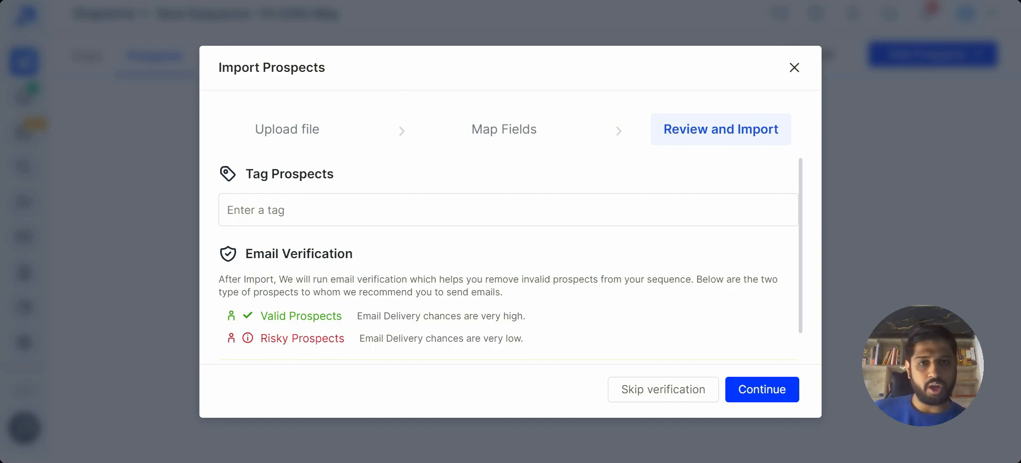
click(677, 393)
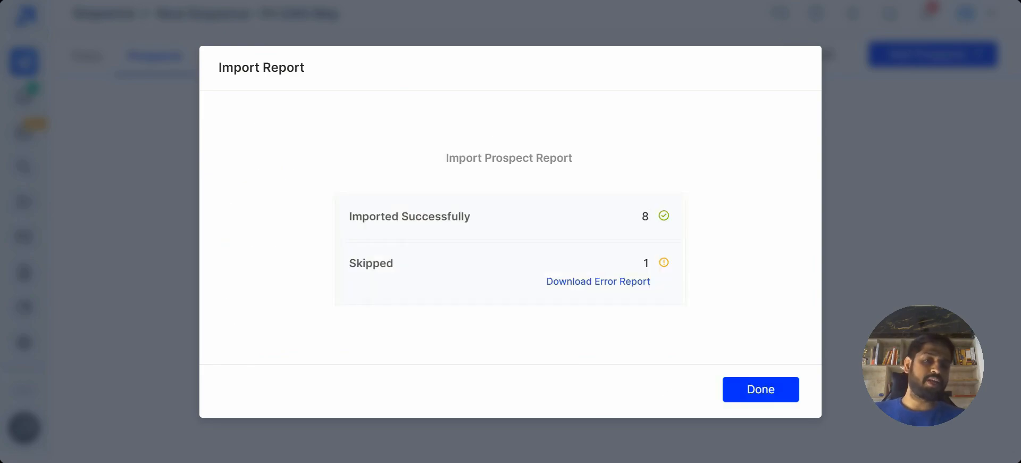
click(734, 400)
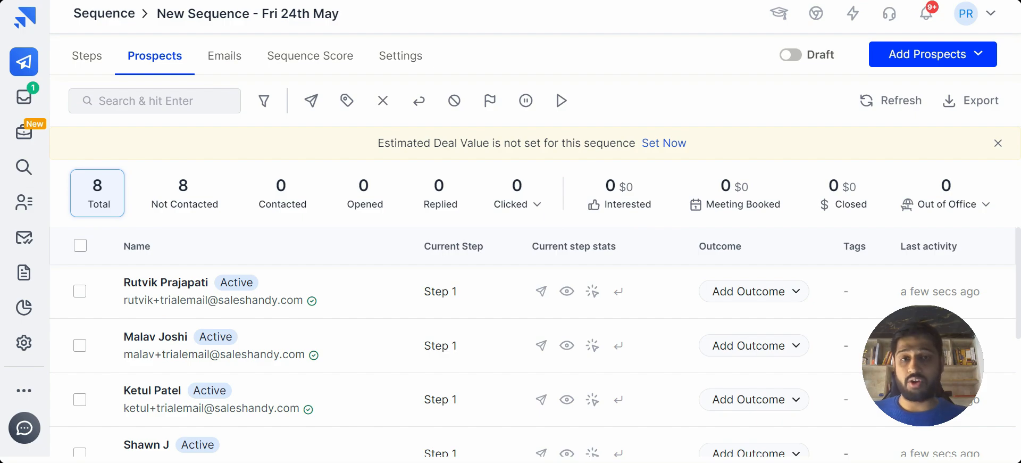
Add all selectable email accounts to the sequence as senders in its settings.
click(428, 59)
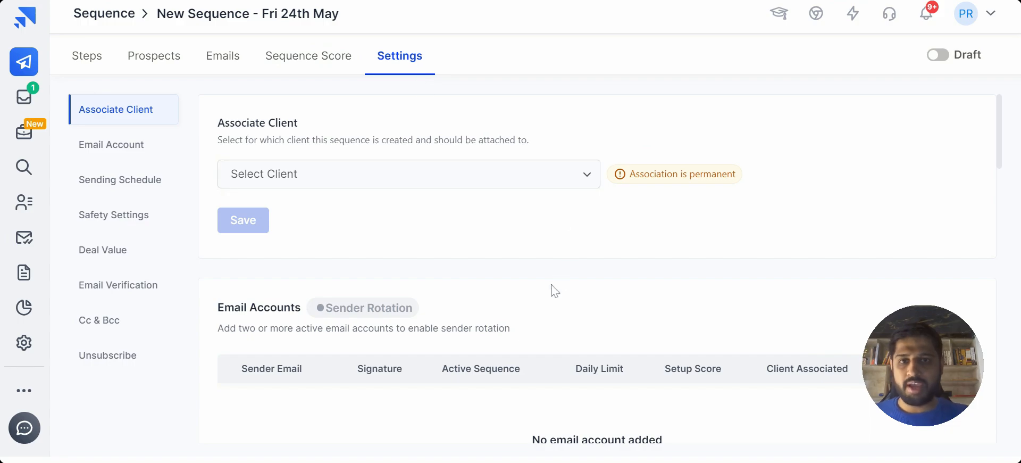
scroll(554, 293, down, 3)
click(598, 340)
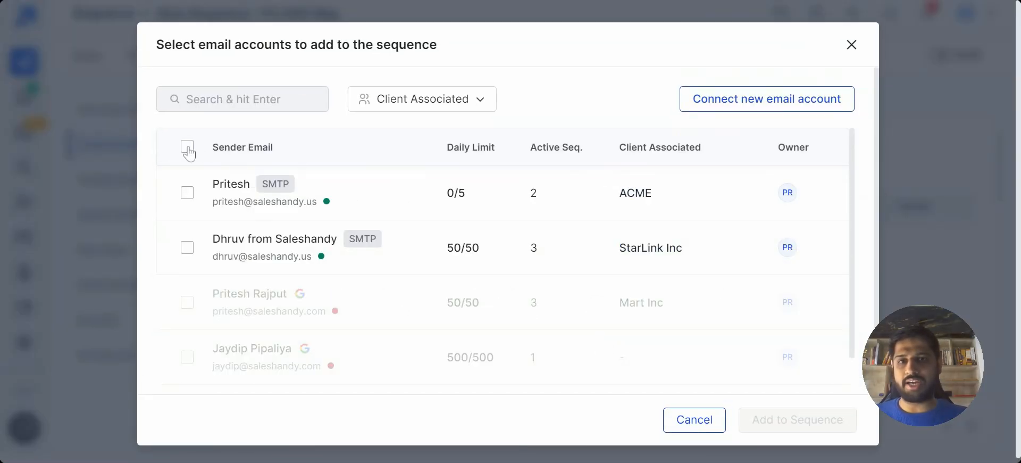
click(187, 147)
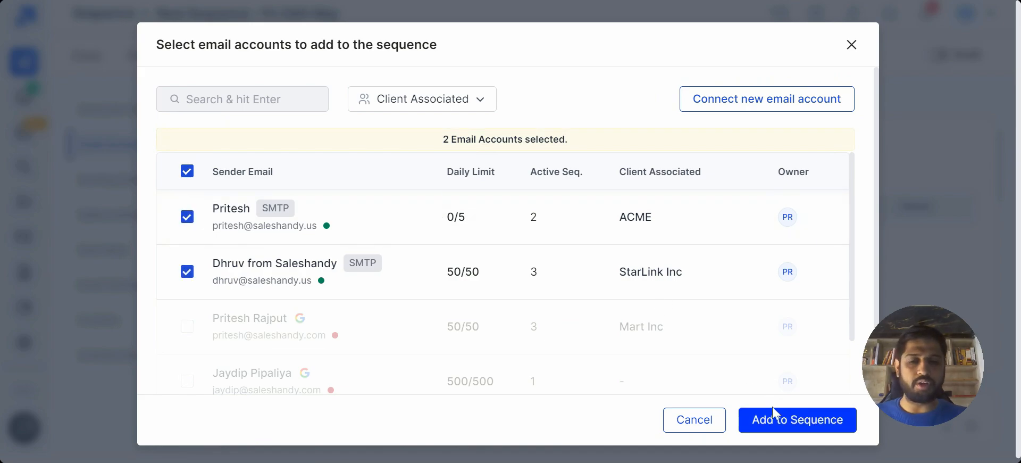
click(797, 420)
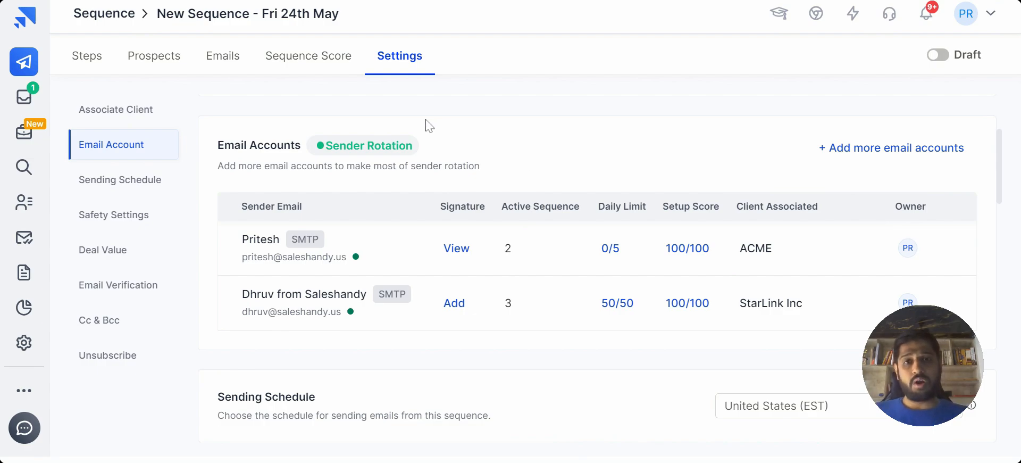
Open the sequence score of the new sequence and display its Email Setup checks.
mouse_move(367, 146)
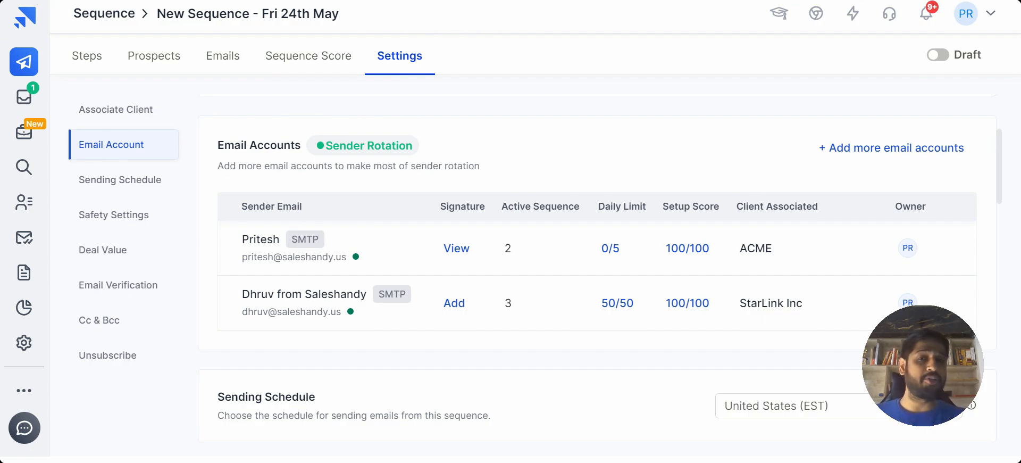
click(322, 65)
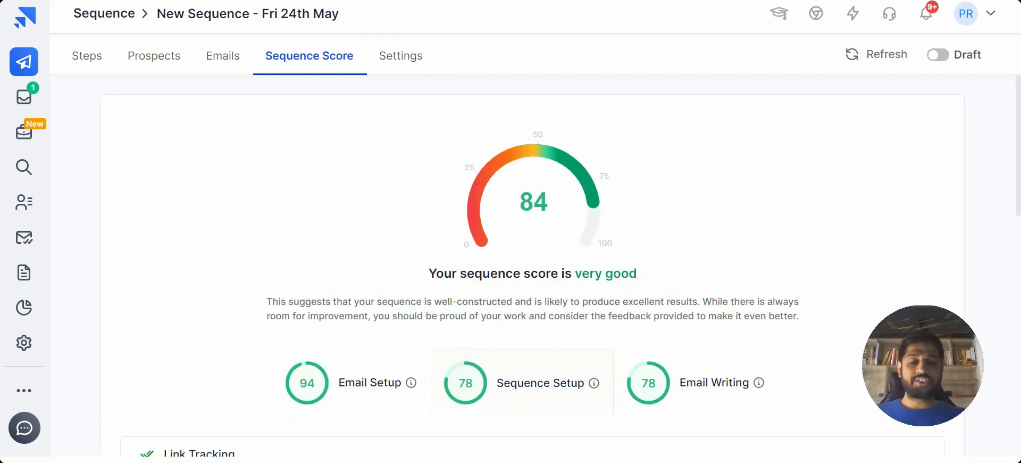
scroll(315, 228, down, 3)
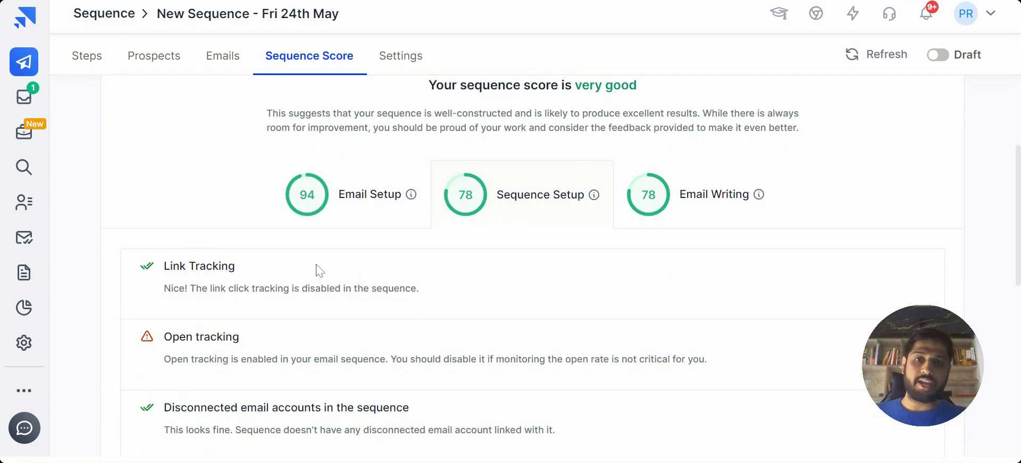
click(352, 227)
scroll(141, 260, down, 2)
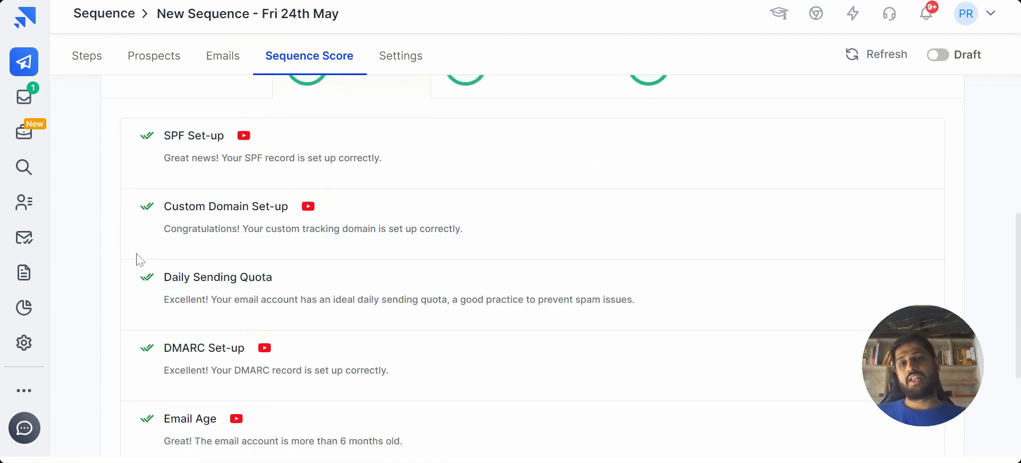
Examine the SPF, daily sending quota and DMARC checks in the Email Setup score.
drag(141, 138, 365, 170)
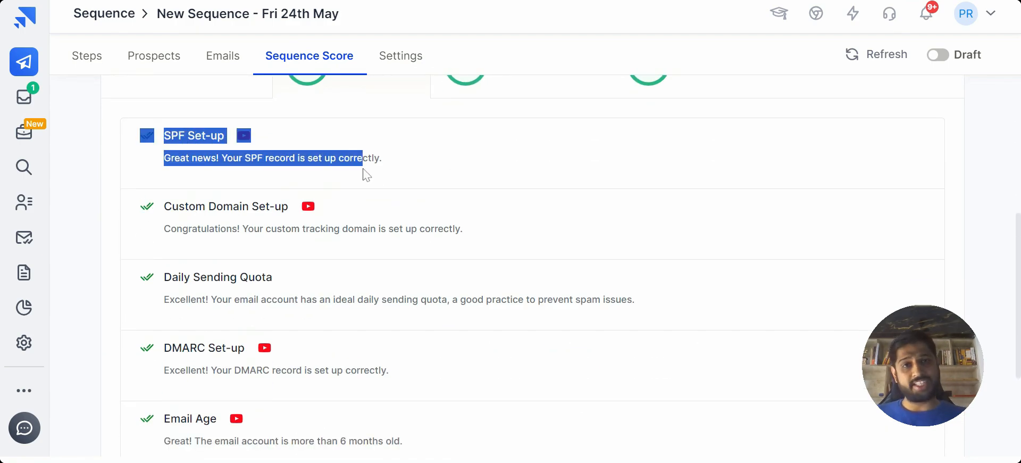
click(365, 171)
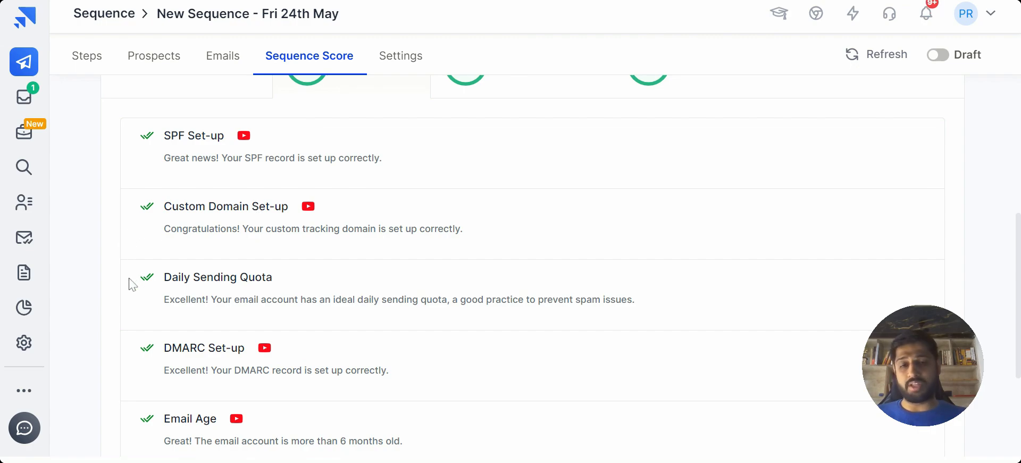
drag(133, 281, 375, 299)
click(375, 300)
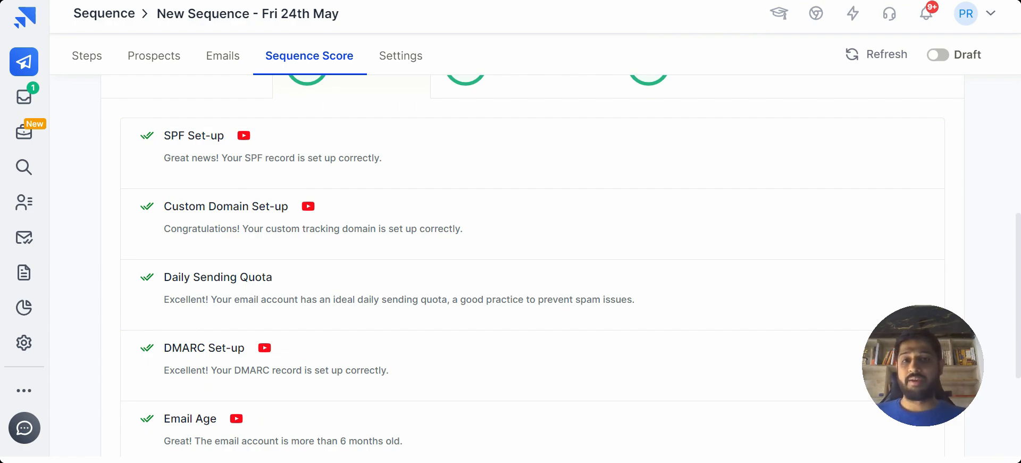
drag(135, 350, 322, 381)
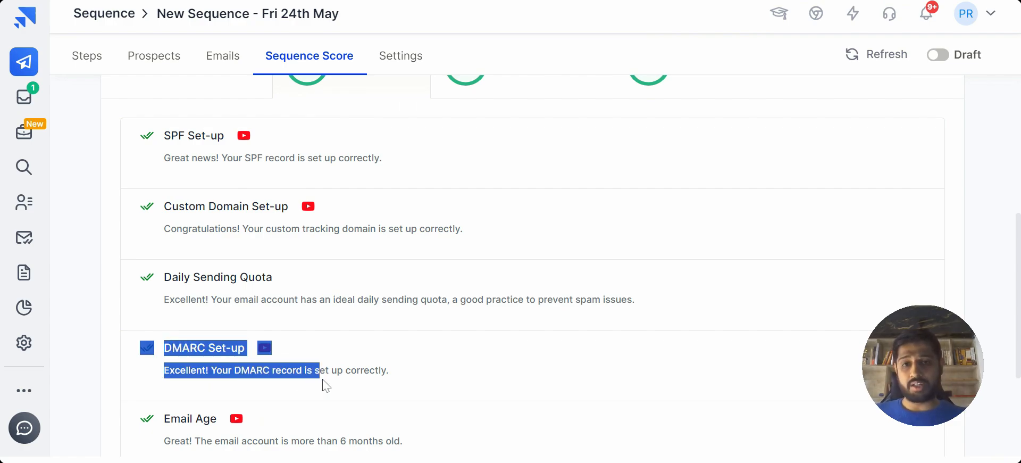
click(132, 246)
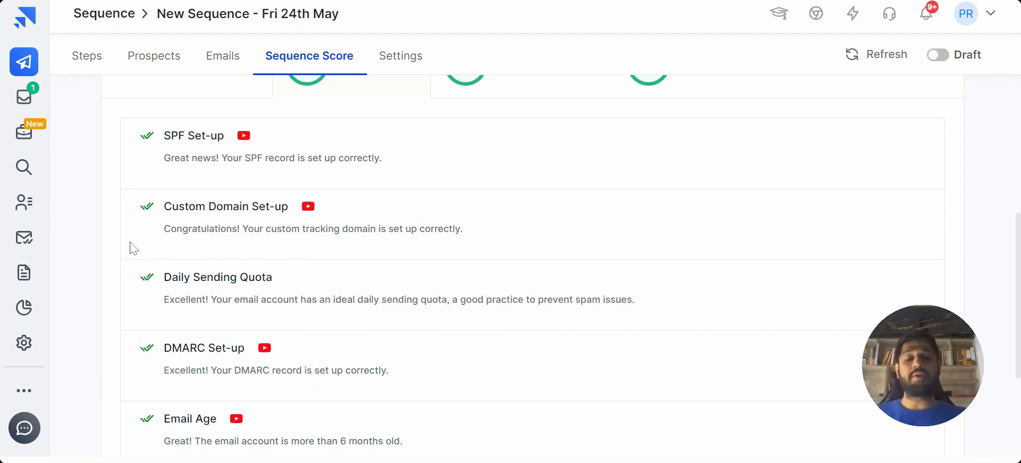
scroll(133, 248, up, 1)
scroll(132, 248, up, 3)
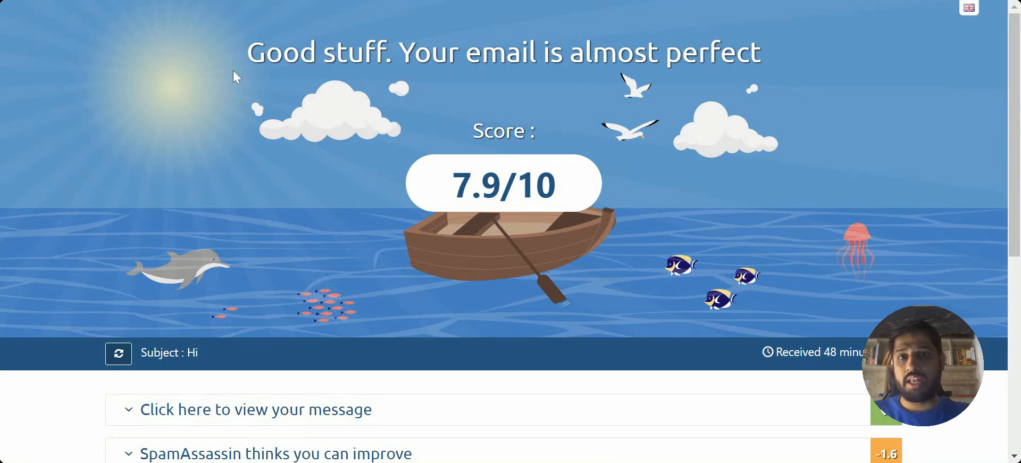
Switch to the email spam test report and examine its authentication section for the SPF, DKIM and DMARC results.
scroll(339, 111, down, 1)
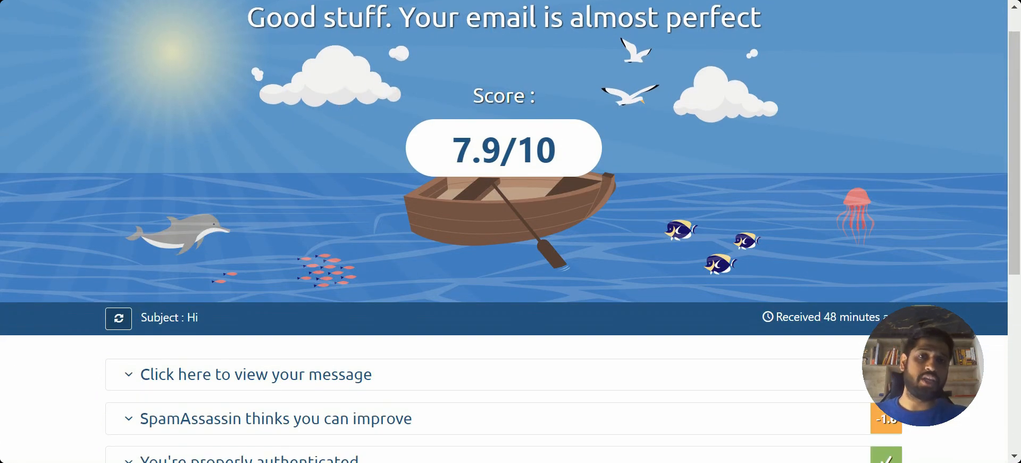
scroll(269, 237, down, 3)
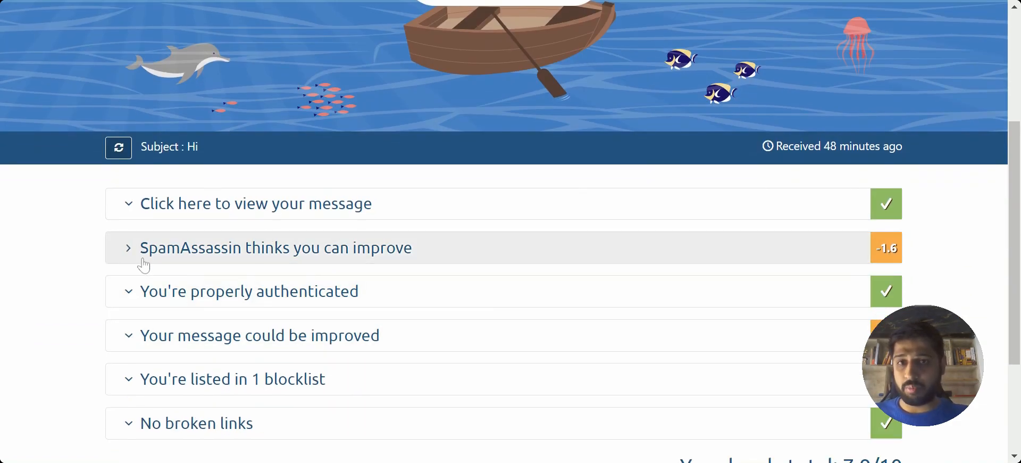
click(119, 302)
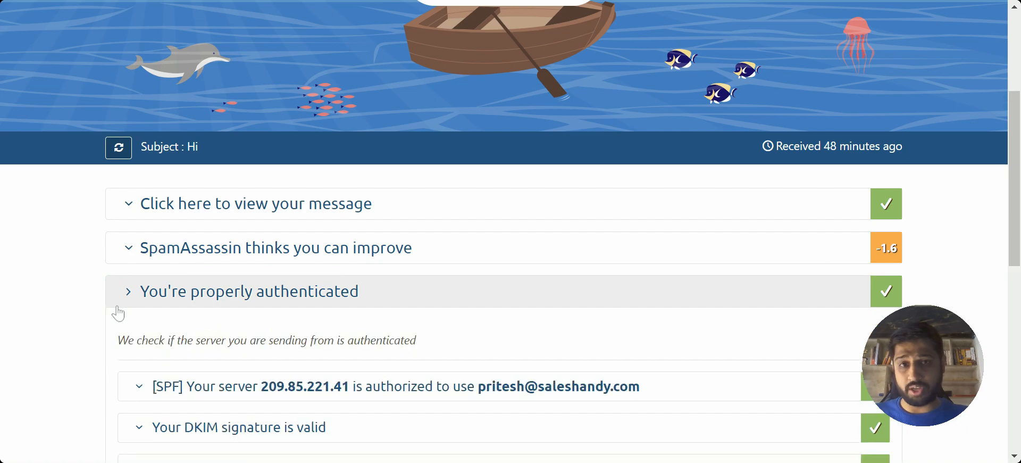
scroll(58, 328, down, 2)
drag(107, 263, 244, 251)
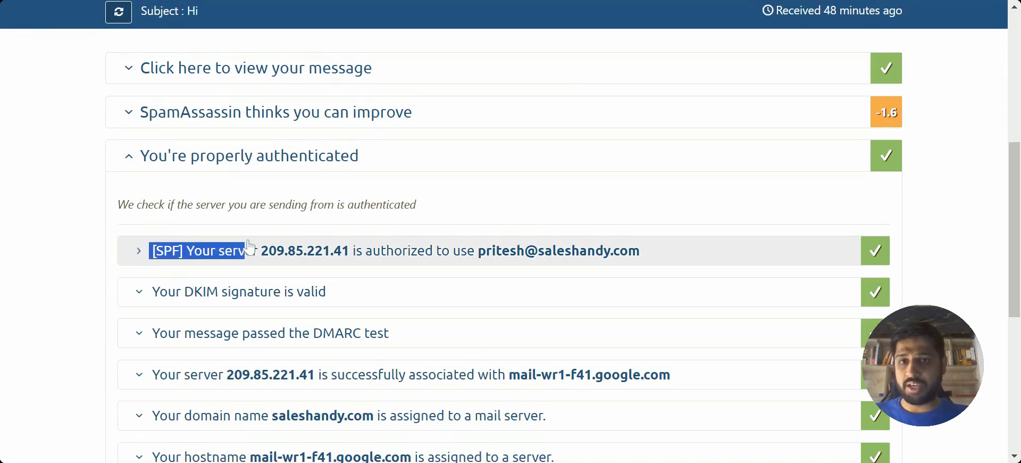
scroll(176, 351, down, 2)
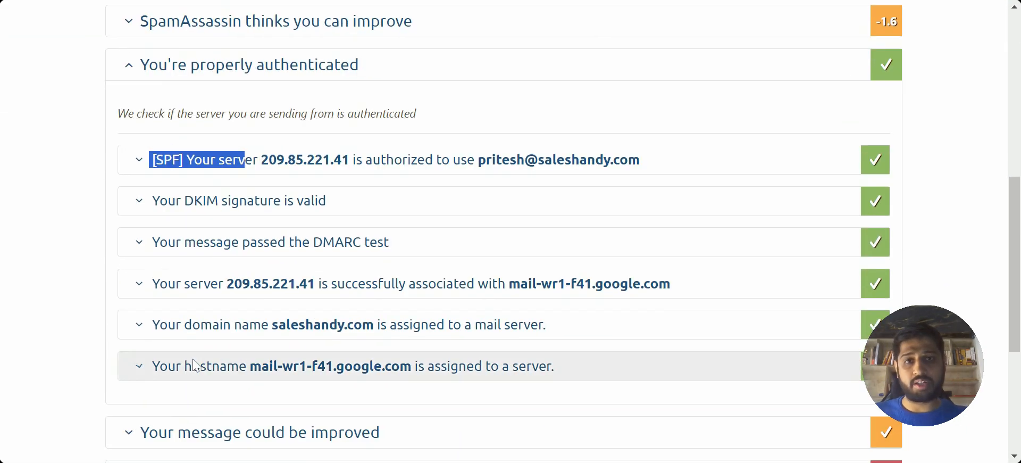
scroll(196, 365, up, 1)
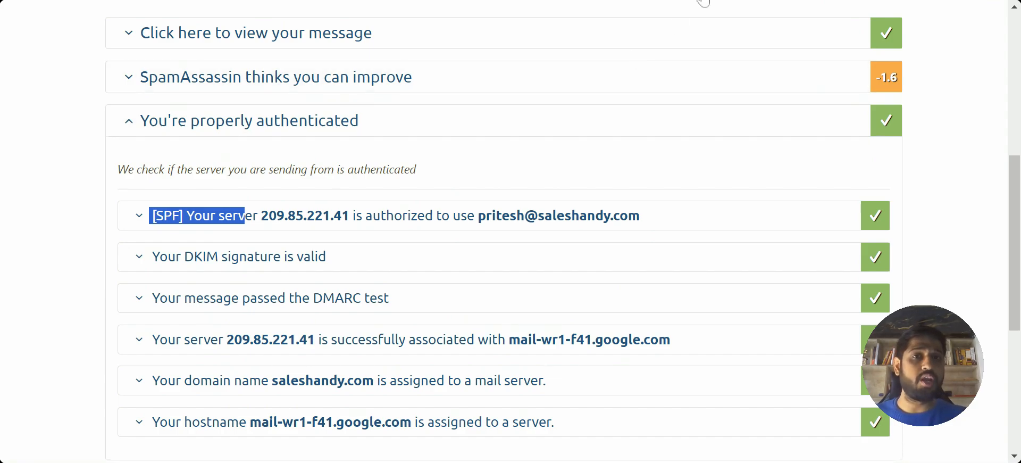
Switch to the Saleshandy YouTube channel and open its "Setup SPF & DKIM" playlist in full.
click(702, 1)
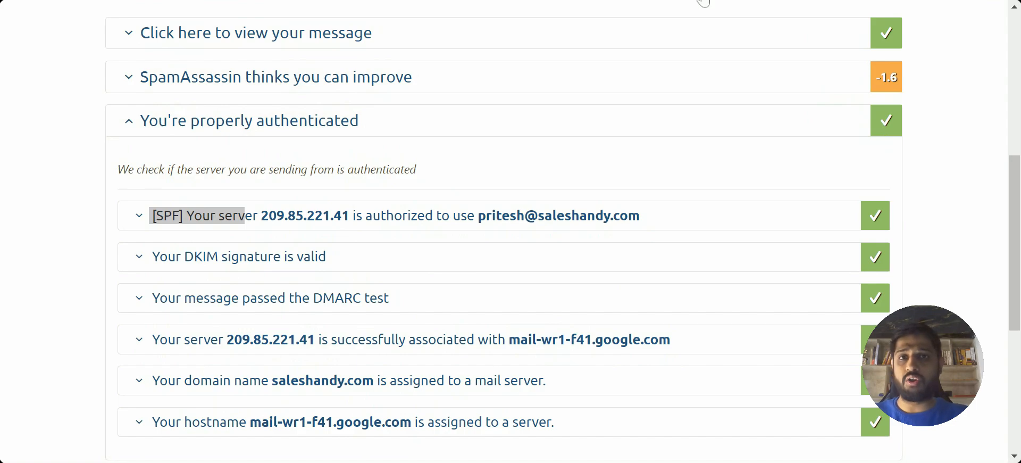
click(558, 0)
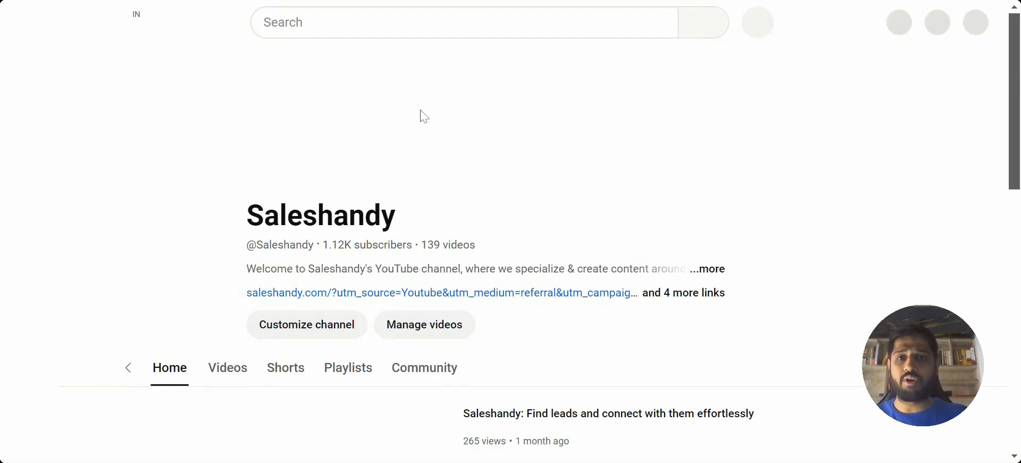
scroll(187, 278, down, 2)
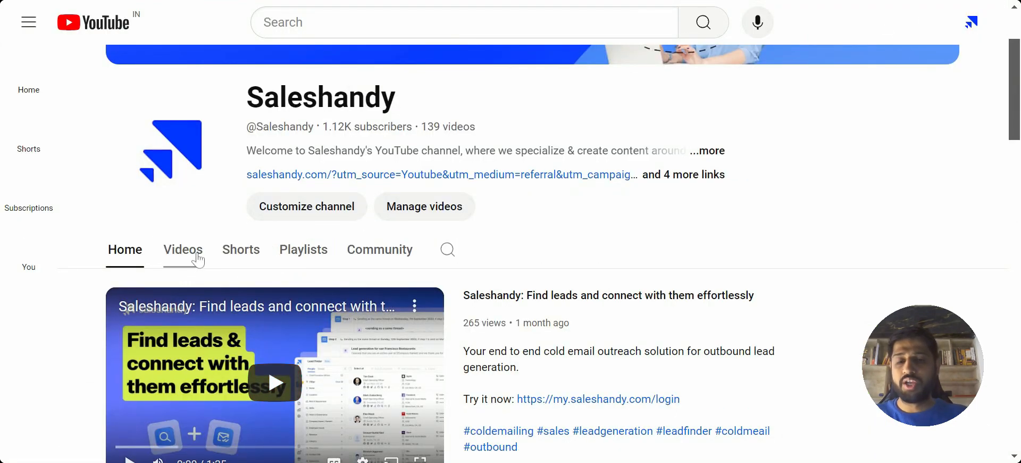
click(292, 255)
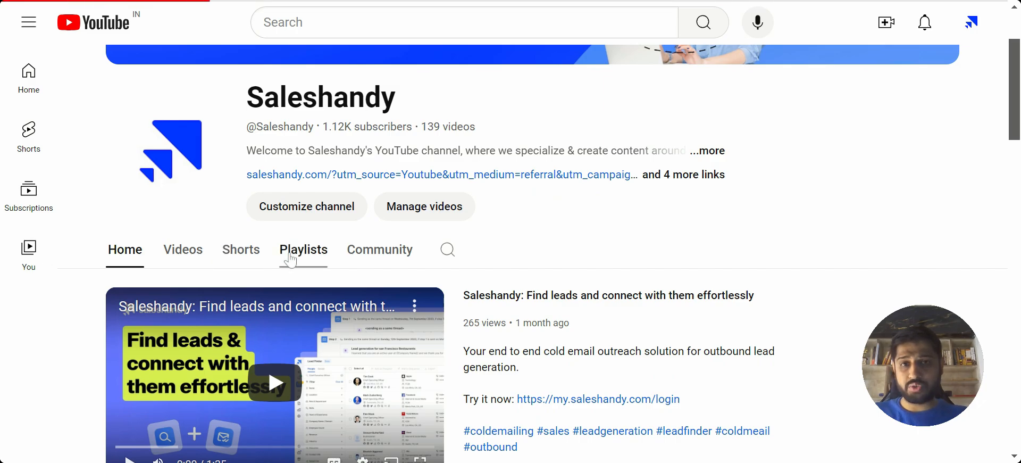
scroll(519, 269, down, 3)
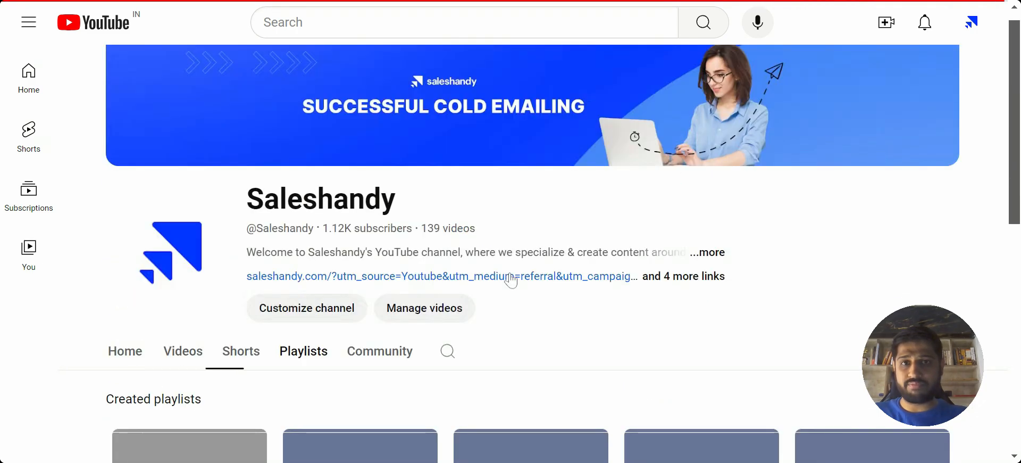
scroll(511, 278, down, 2)
scroll(511, 279, down, 5)
scroll(367, 234, up, 2)
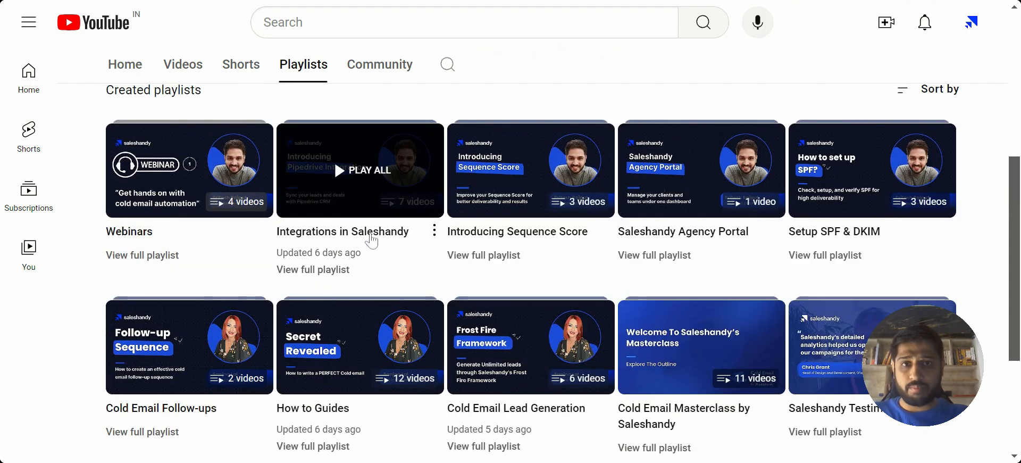
scroll(641, 269, down, 1)
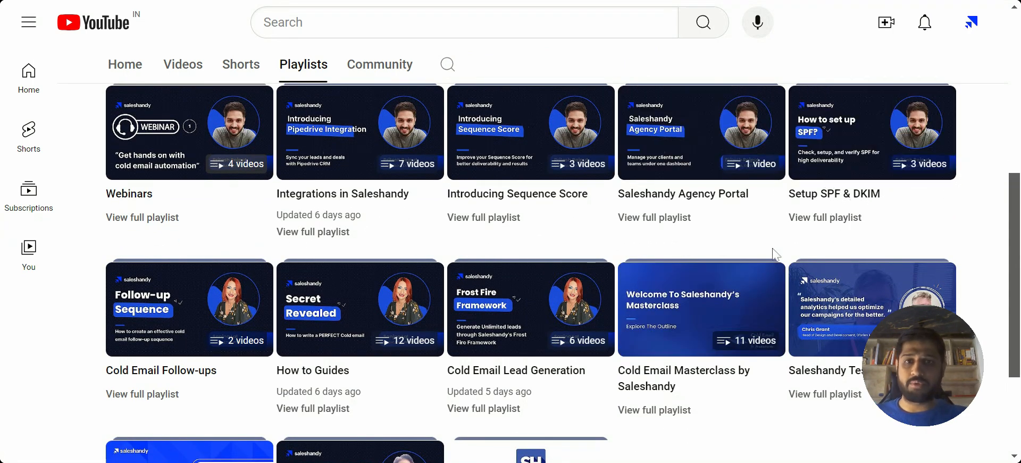
click(841, 222)
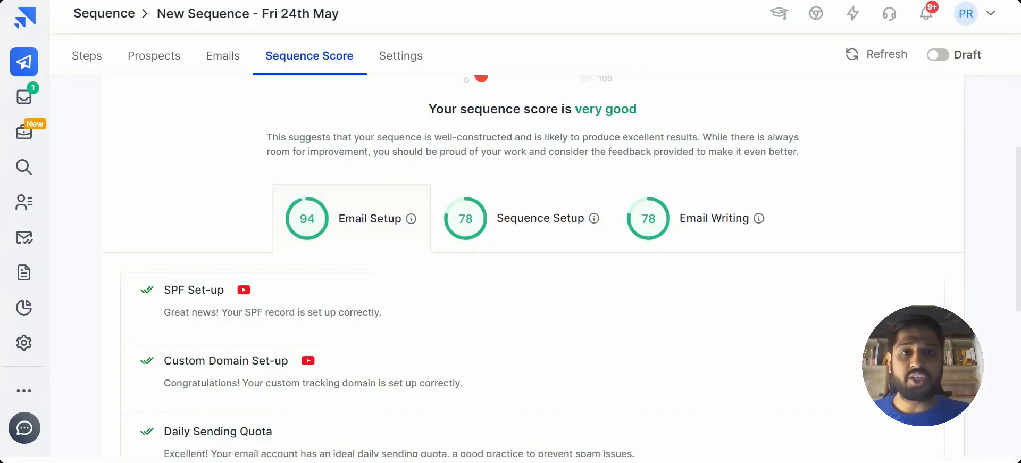
Return to the Saleshandy sequence score and examine the Email Writing and Sequence Setup checks.
scroll(480, 266, up, 3)
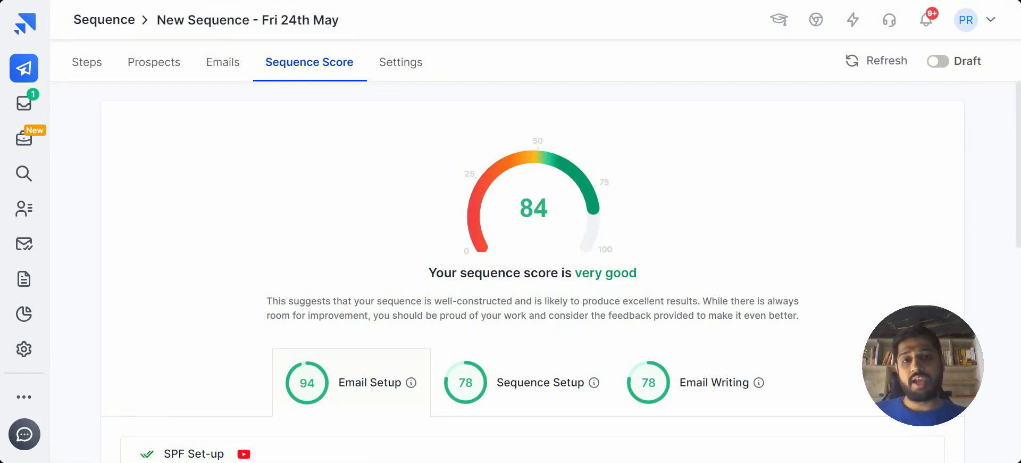
scroll(532, 266, down, 4)
scroll(532, 271, down, 5)
scroll(532, 271, up, 9)
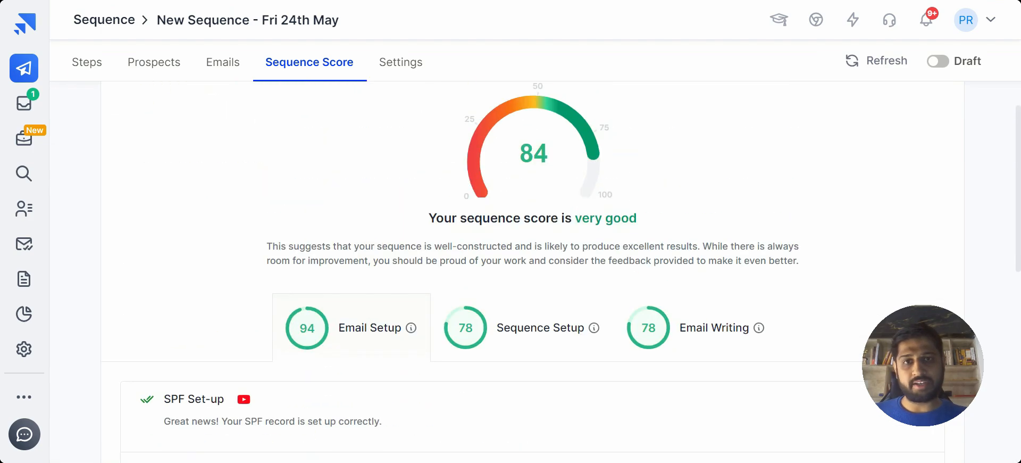
scroll(532, 303, down, 1)
click(758, 318)
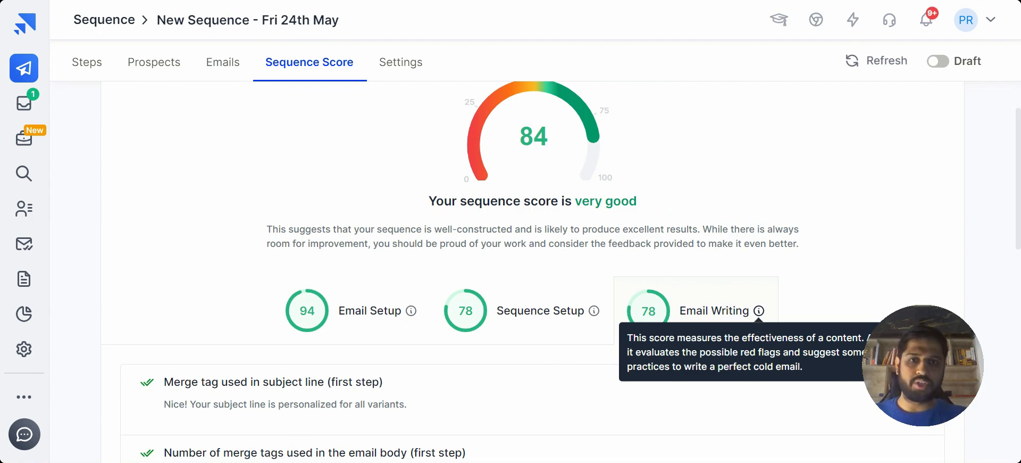
click(567, 298)
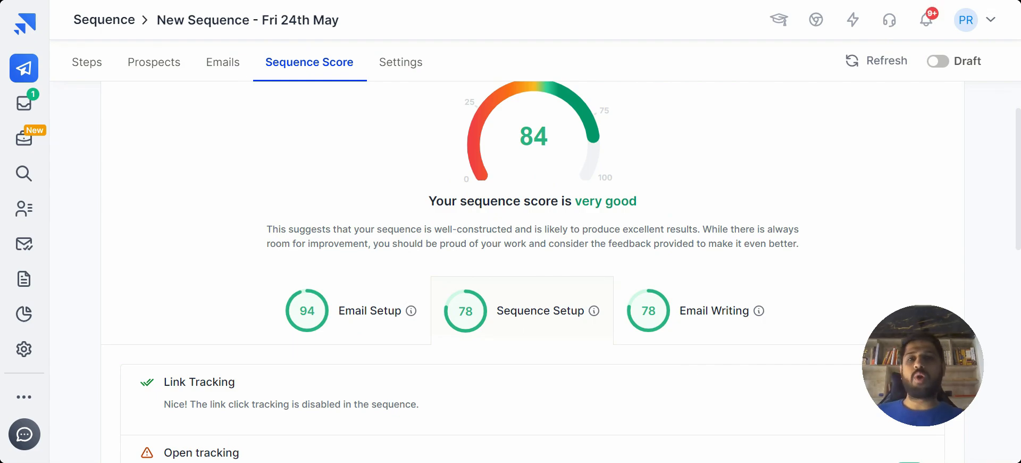
Open email variant A of Step 1, view its test email dialog and close that dialog without sending.
click(104, 78)
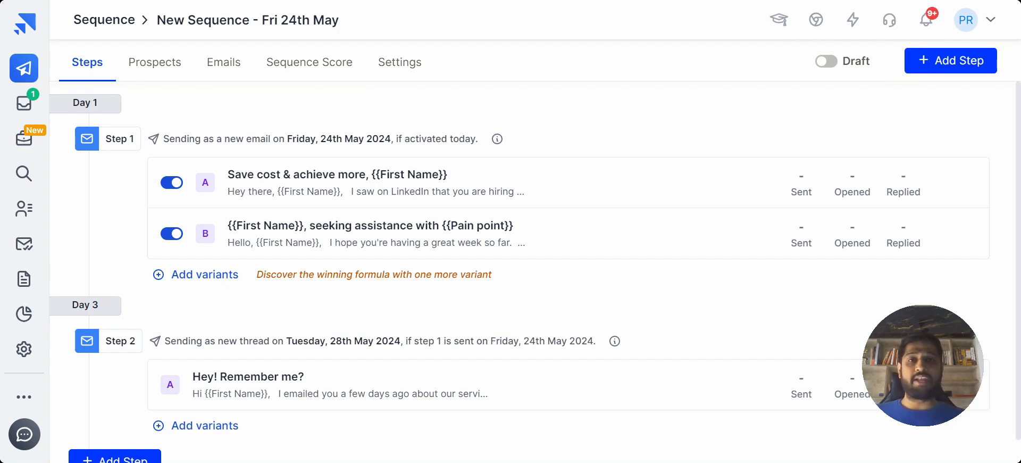
click(414, 177)
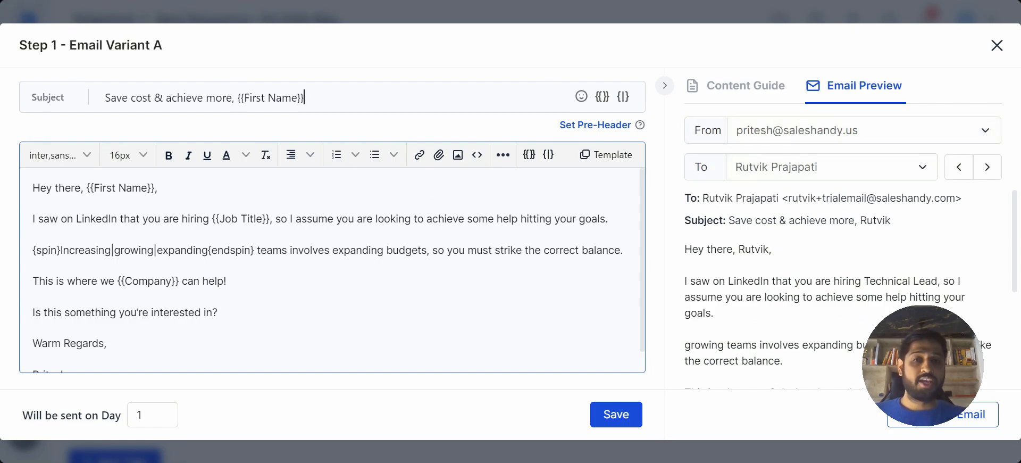
scroll(851, 290, down, 1)
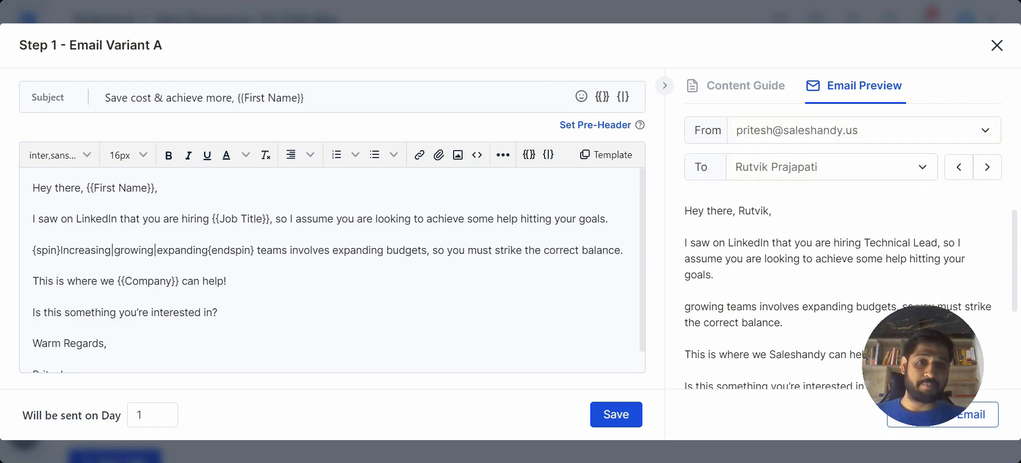
click(928, 424)
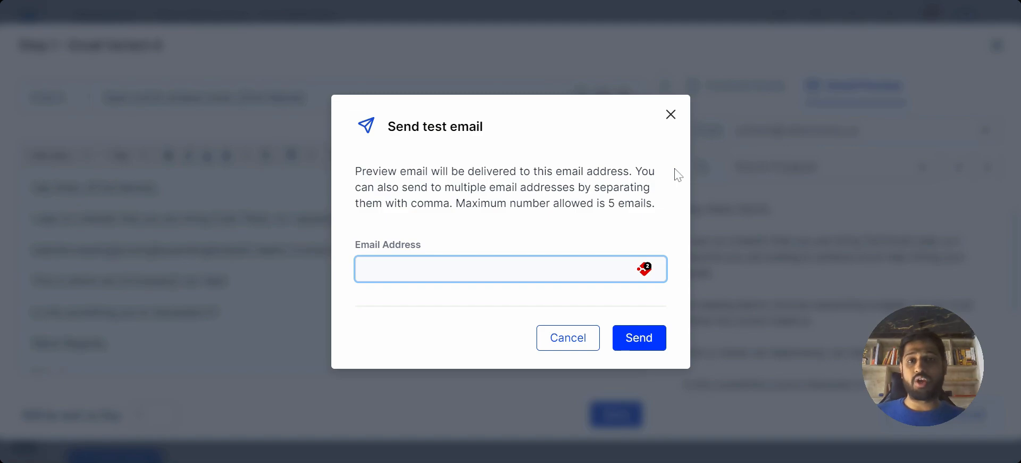
click(671, 115)
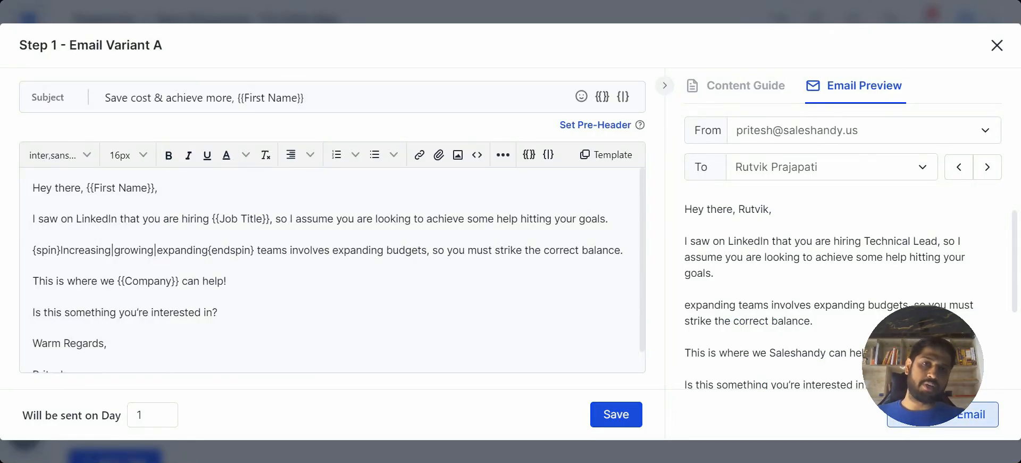
Read through the preview of variant A to check how merge tags and spintax render for the selected prospect.
drag(721, 244, 826, 353)
click(826, 353)
scroll(824, 349, down, 1)
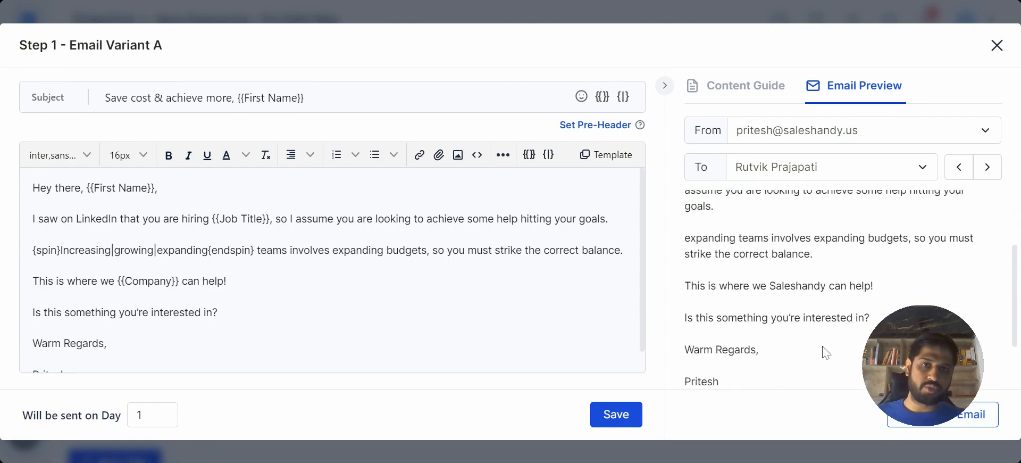
scroll(825, 352, down, 1)
scroll(825, 353, up, 3)
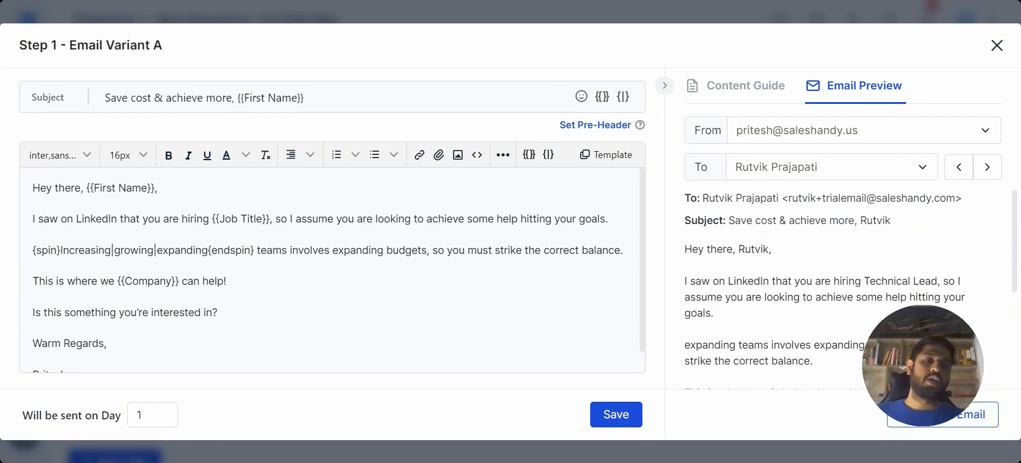
Finish reading the variant A preview, close the email editor, and activate the sequence, confirming the activation.
scroll(825, 320, down, 3)
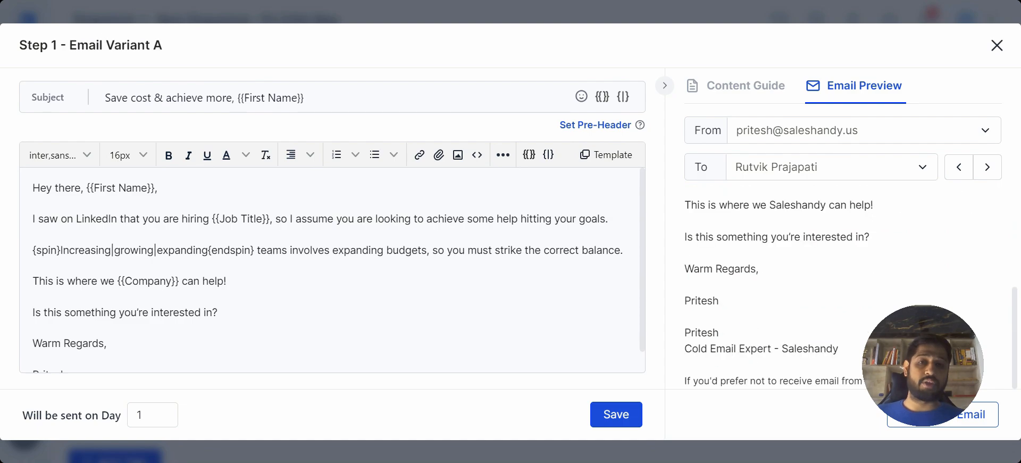
scroll(826, 319, up, 5)
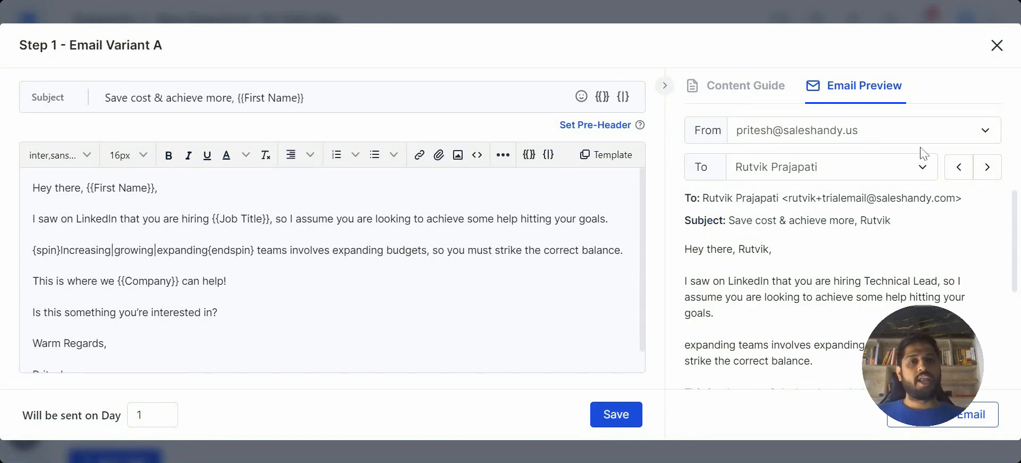
click(1004, 50)
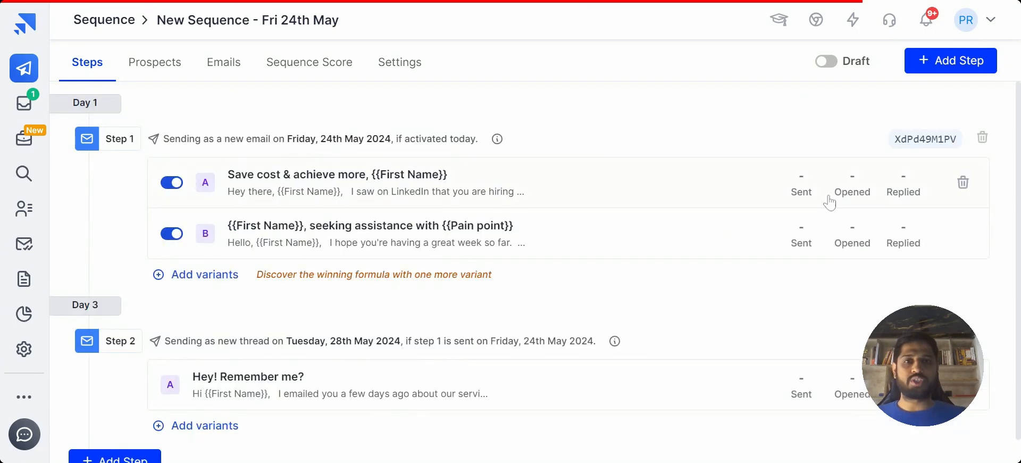
click(828, 62)
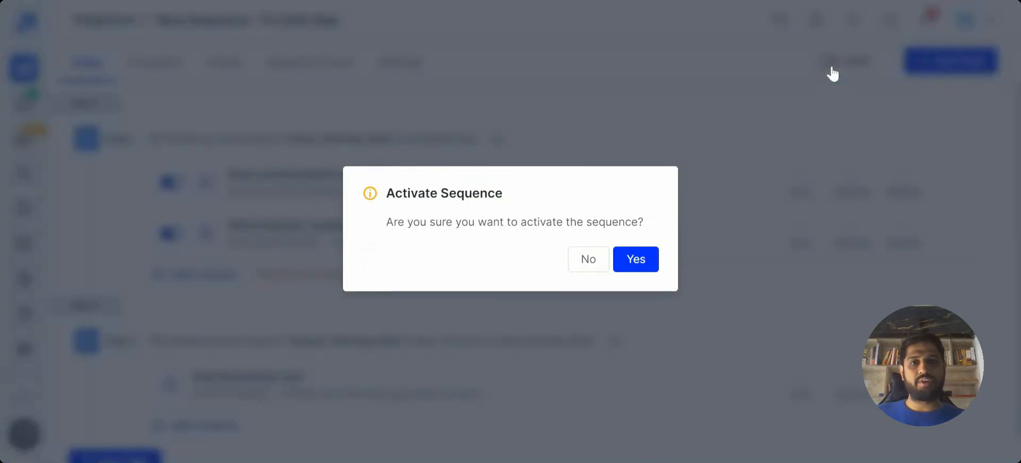
click(650, 265)
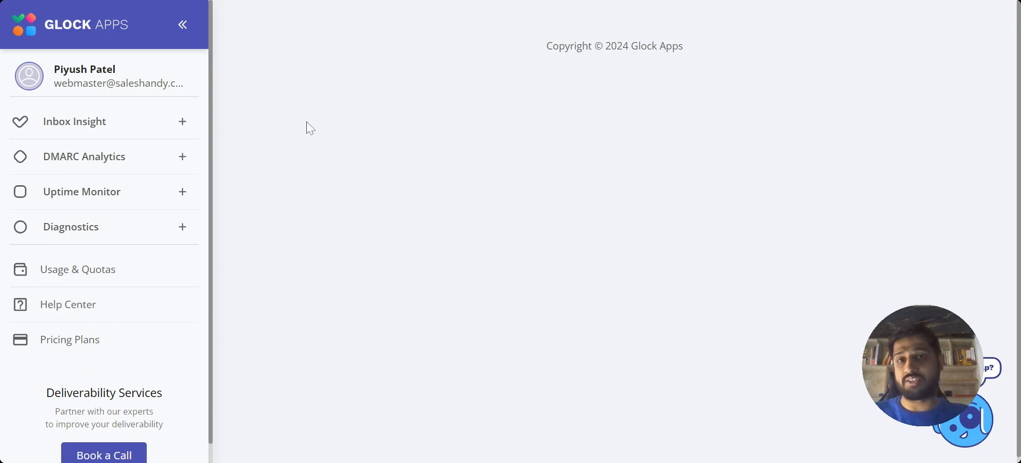
In GlockApps, open the Inbox Insight reports and the manual test report "Enjoyed our encounter at YC '24 with Webmobtech!".
click(155, 122)
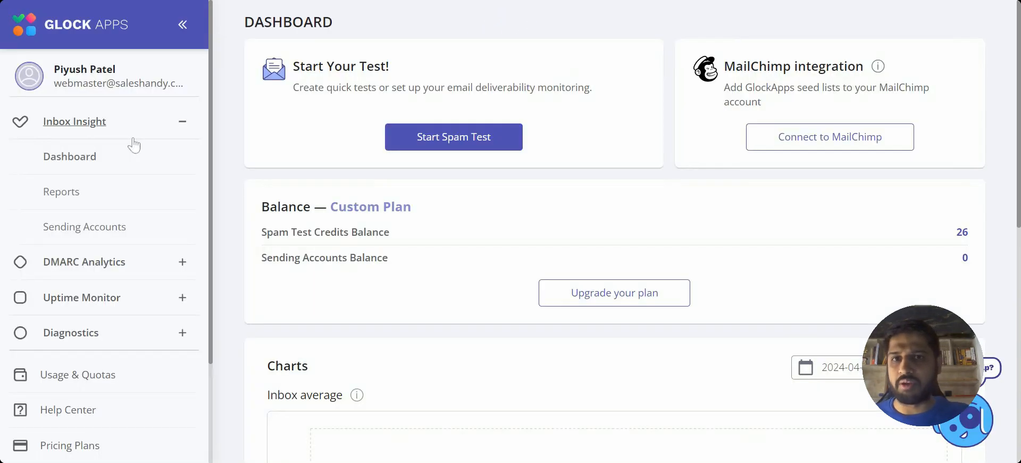
click(62, 192)
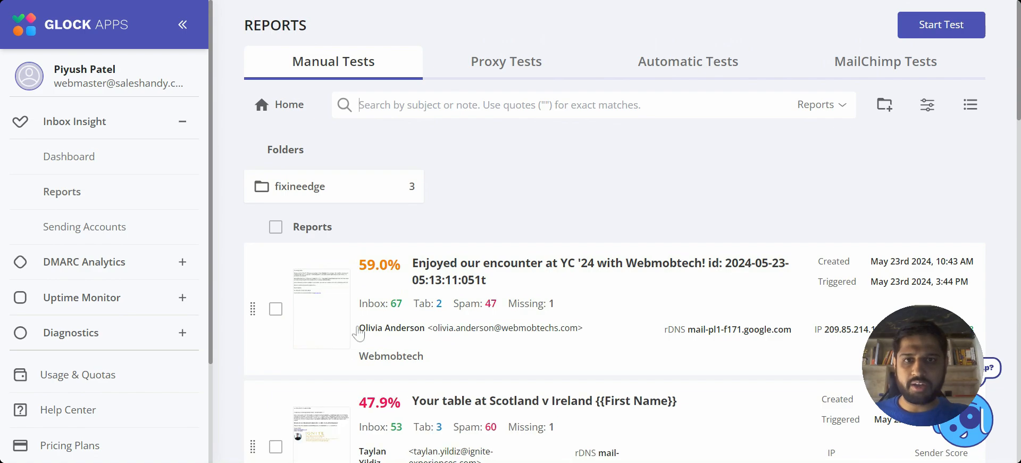
click(474, 279)
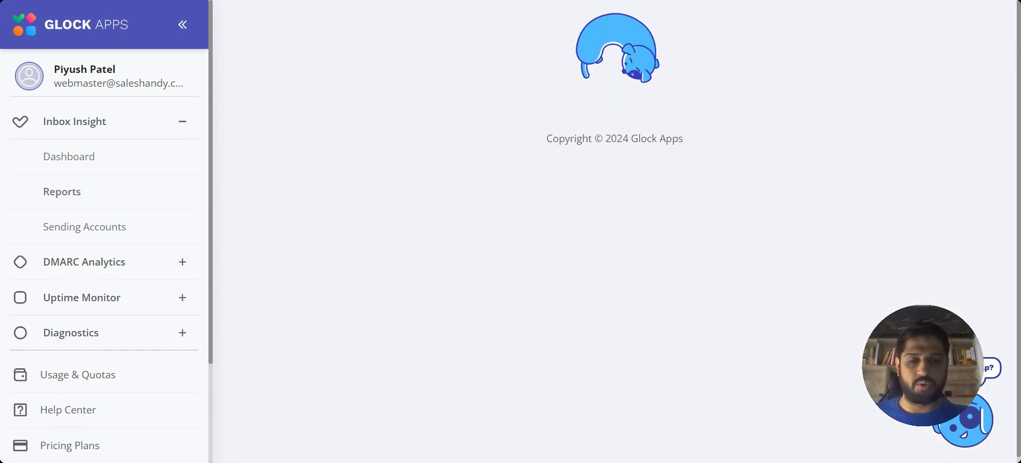
Examine the report's deliverability results, expanding the Google Spam Filter details and reviewing the Email Providers Delivery Report.
scroll(288, 96, down, 5)
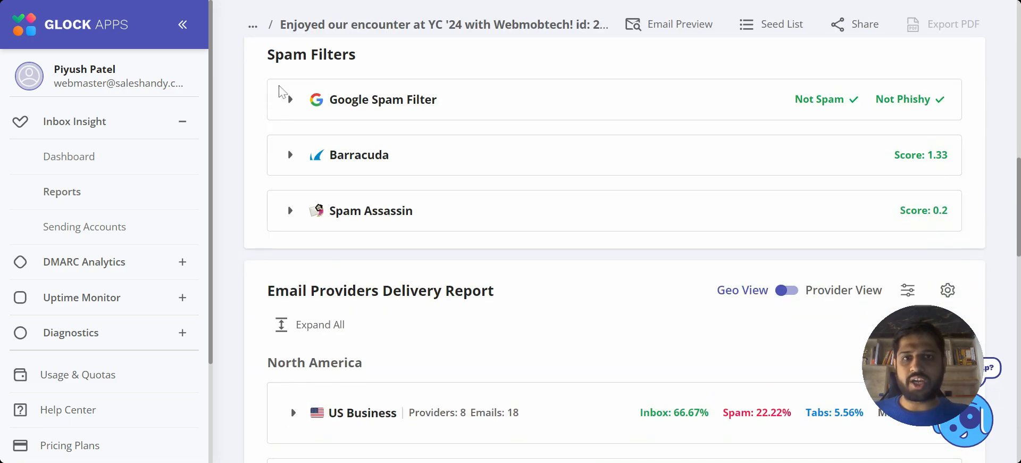
click(290, 109)
scroll(492, 285, down, 4)
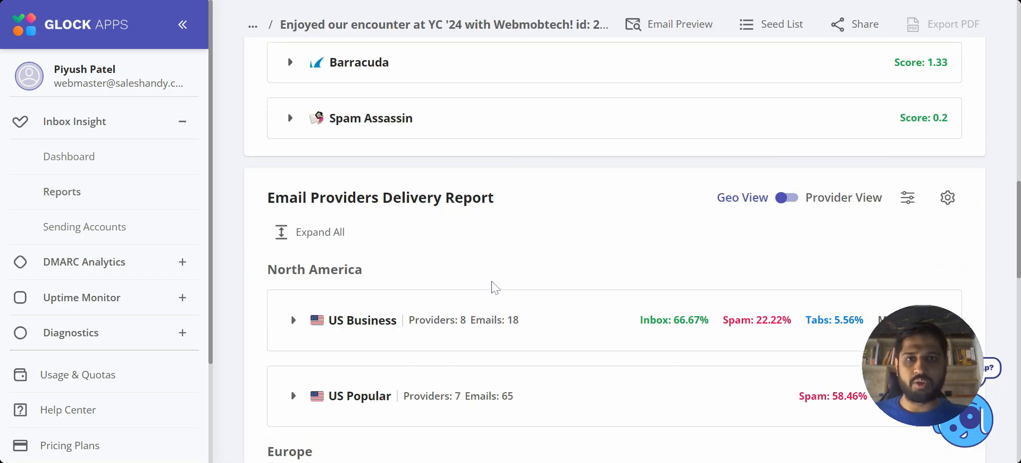
scroll(492, 285, down, 4)
scroll(492, 285, up, 4)
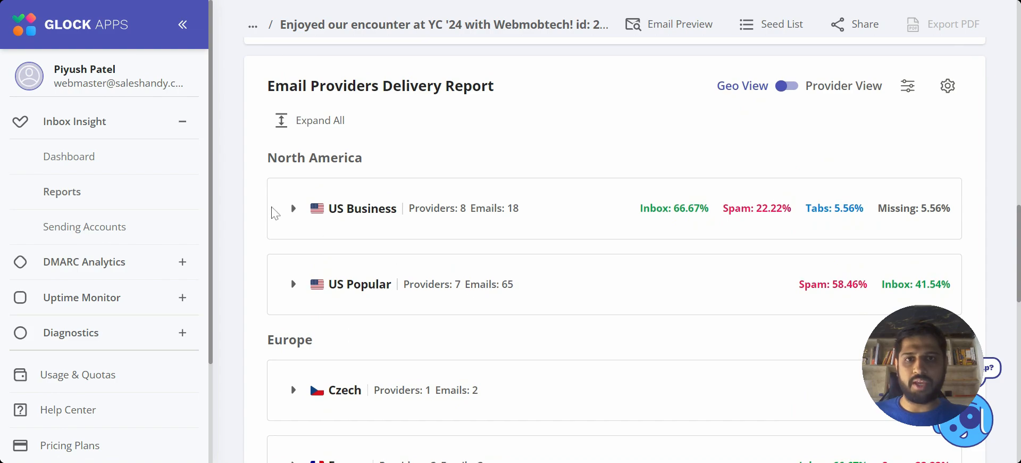
scroll(554, 246, up, 10)
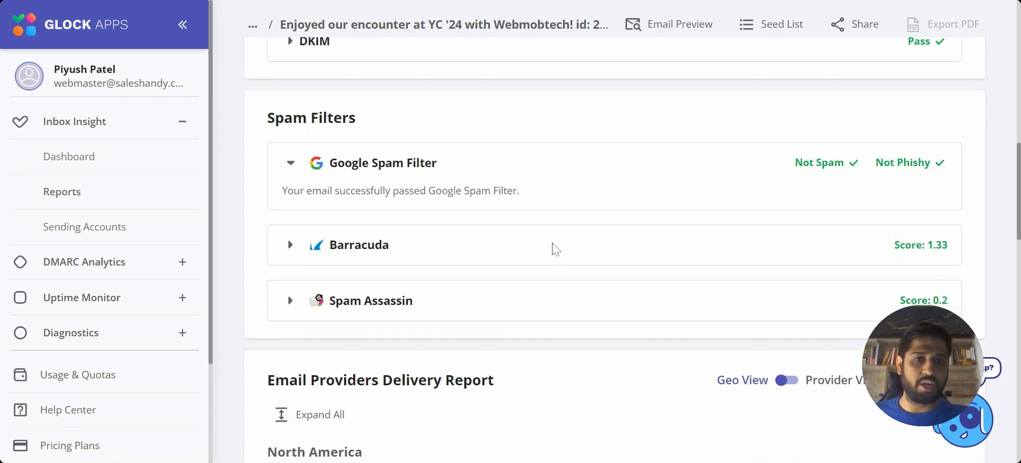
scroll(554, 247, up, 1)
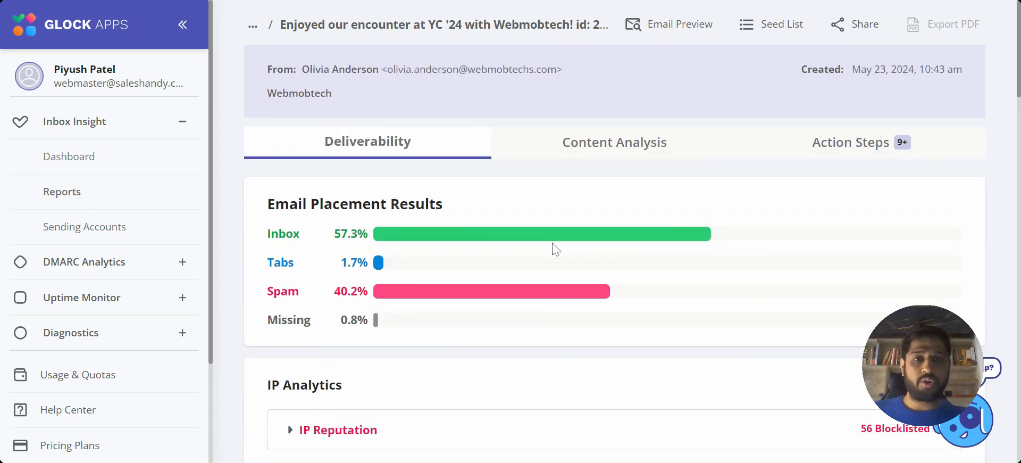
Open the report's Action Steps and read the recommendations on the missing plain text part and the DMARC policy.
click(858, 151)
scroll(859, 152, down, 3)
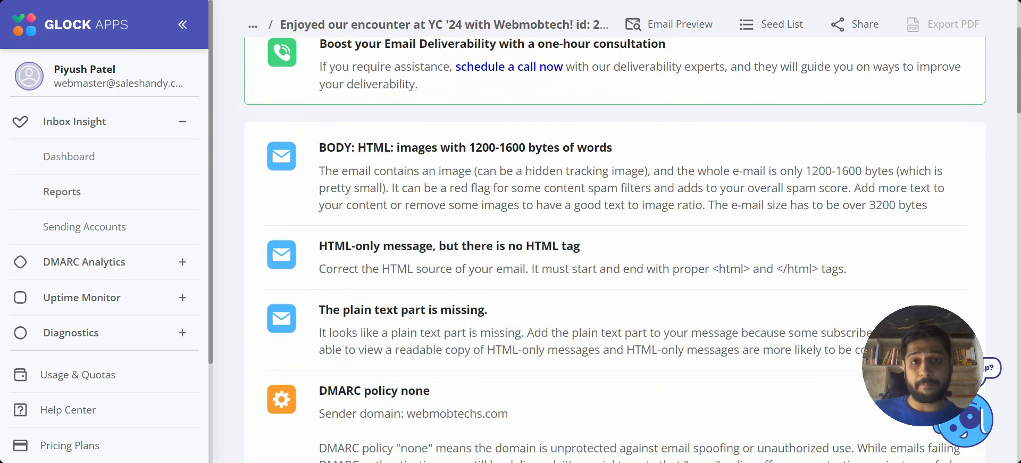
drag(488, 301, 317, 304)
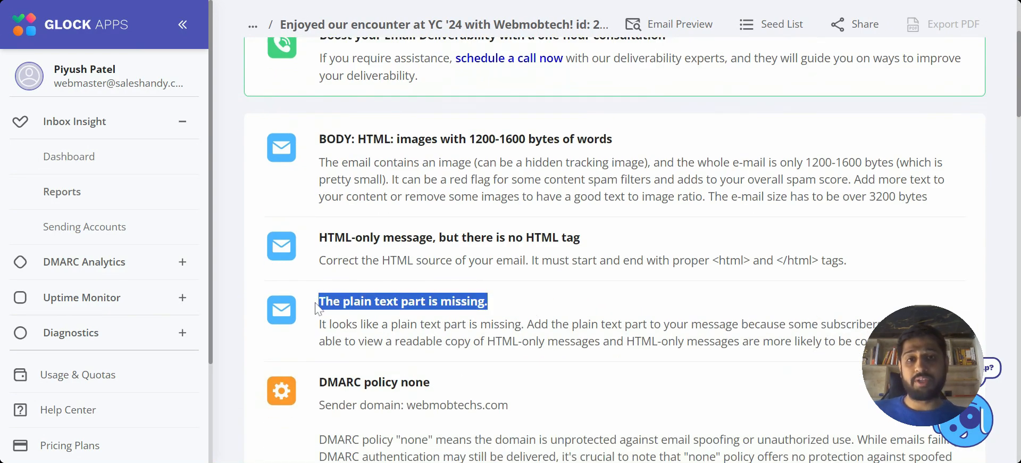
click(317, 304)
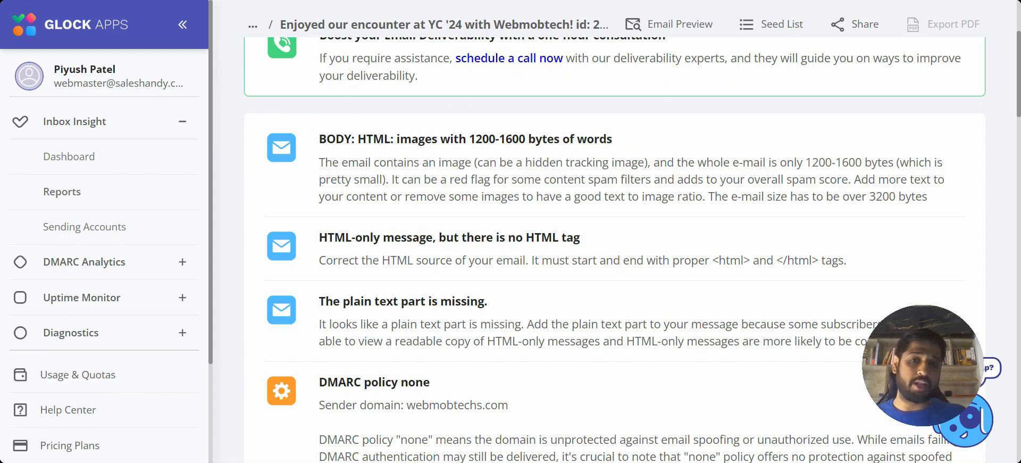
scroll(612, 250, down, 5)
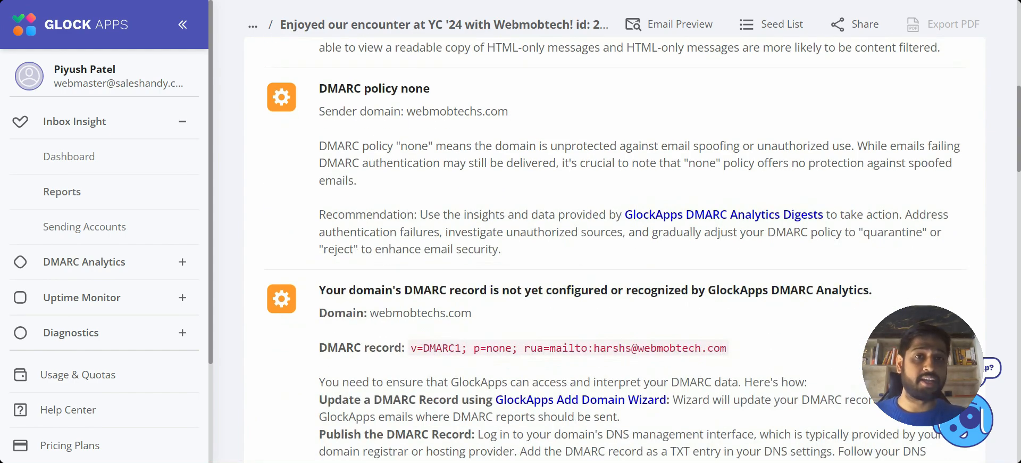
scroll(612, 250, up, 10)
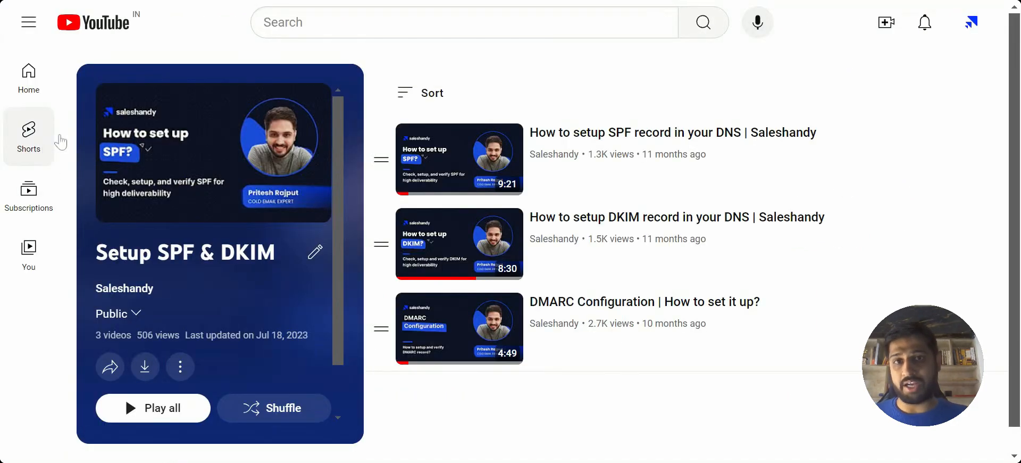
Switch to YouTube, go back from the SPF & DKIM playlist to the Saleshandy channel's playlists, and open the full "Webinars" playlist.
key(alt+Left)
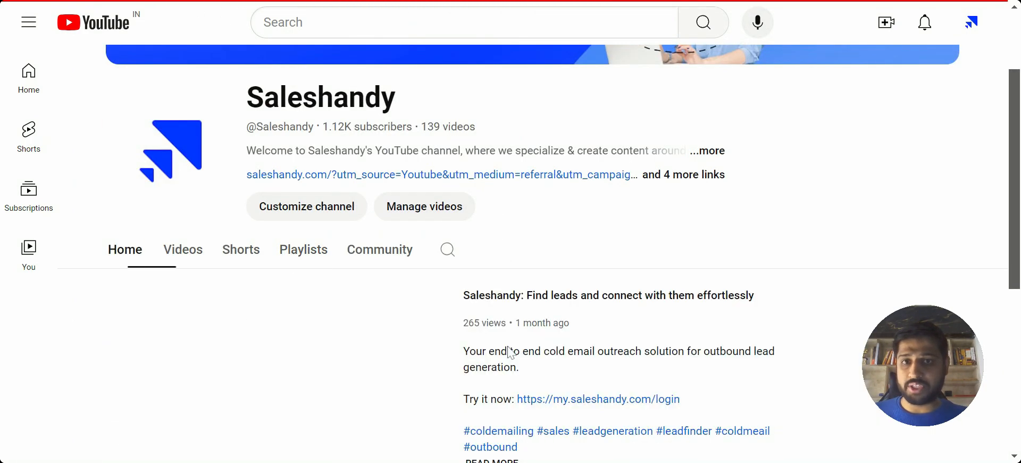
click(292, 219)
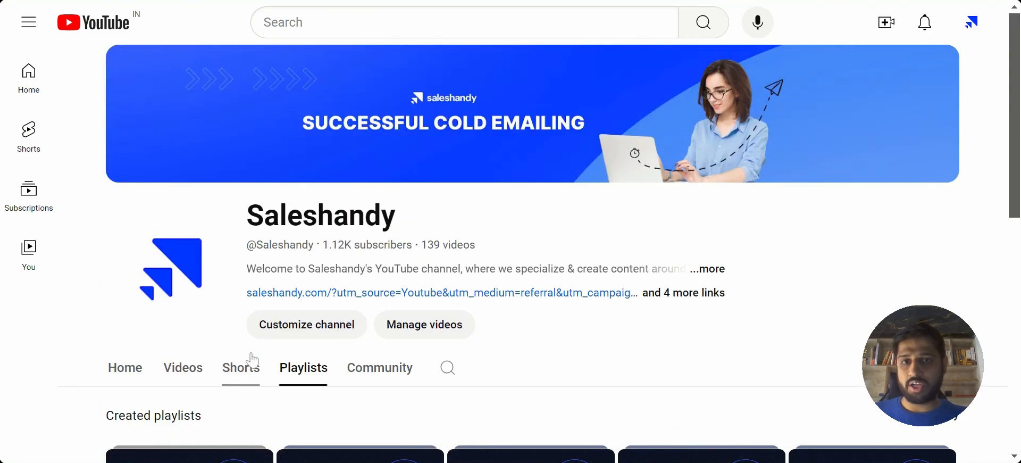
scroll(405, 335, down, 3)
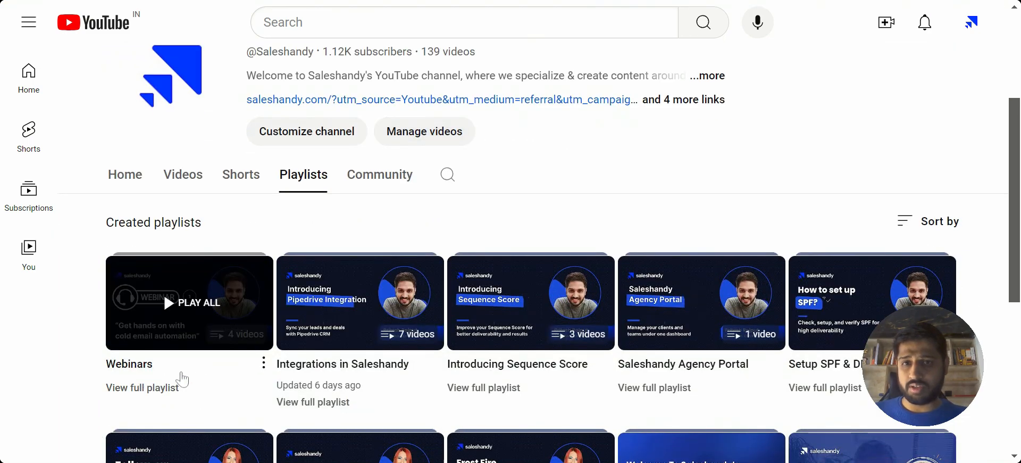
click(172, 388)
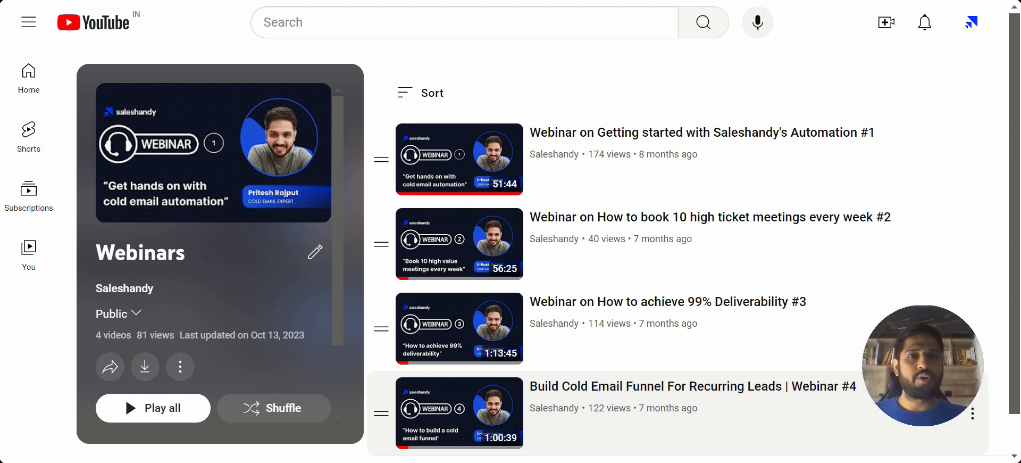
Return to the Saleshandy sequence, open the support chat widget, look through its help articles and message option, and close it.
click(501, 0)
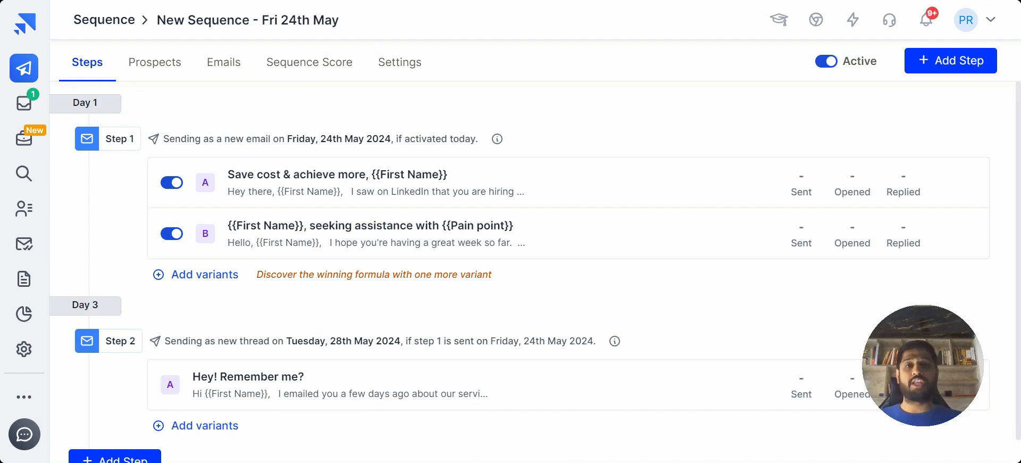
click(25, 434)
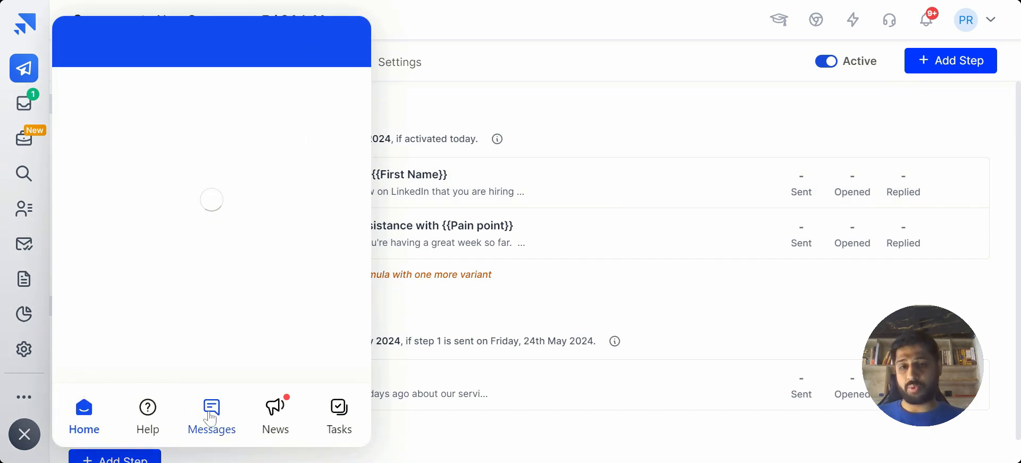
scroll(230, 290, down, 5)
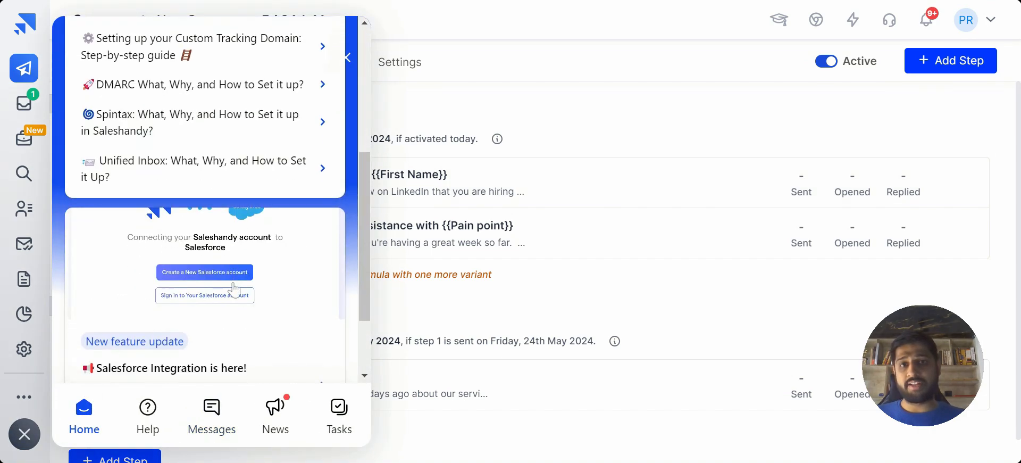
scroll(231, 291, up, 4)
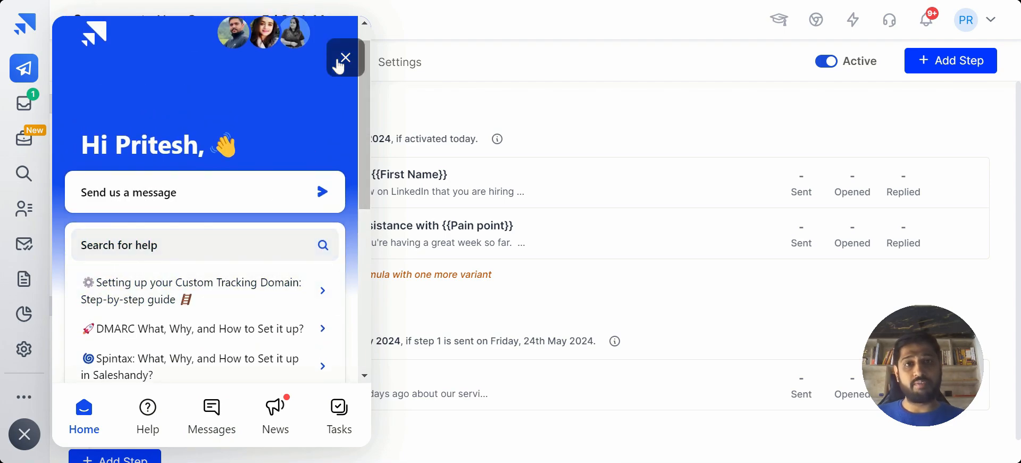
click(346, 57)
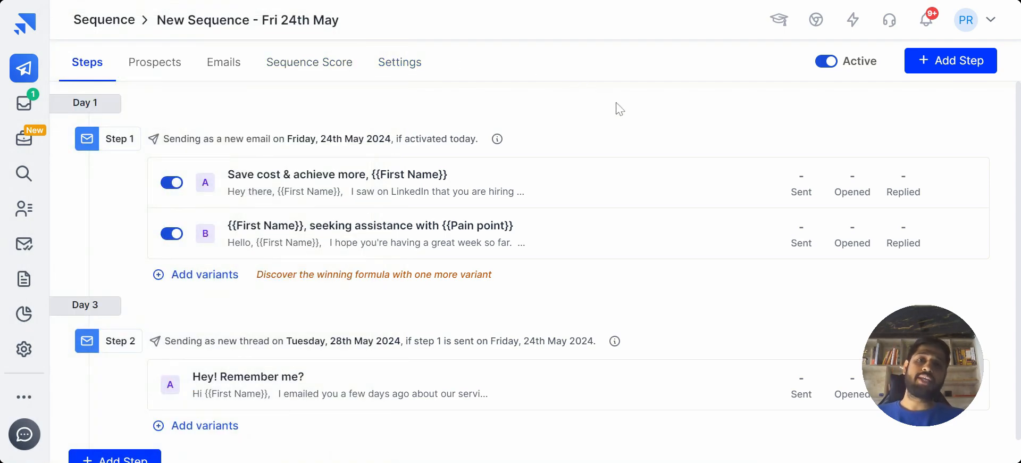